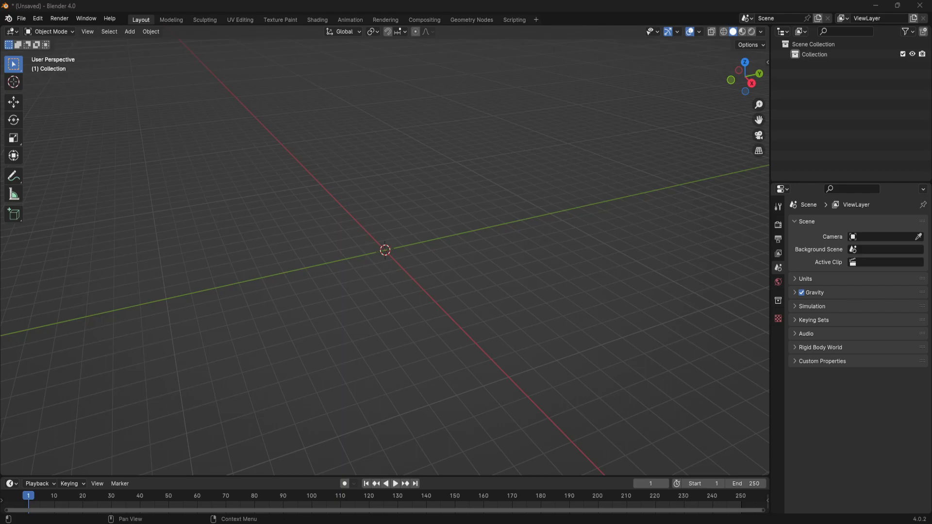
pyautogui.moveTo(424, 337); pyautogui.dragTo(431, 337, button='middle')
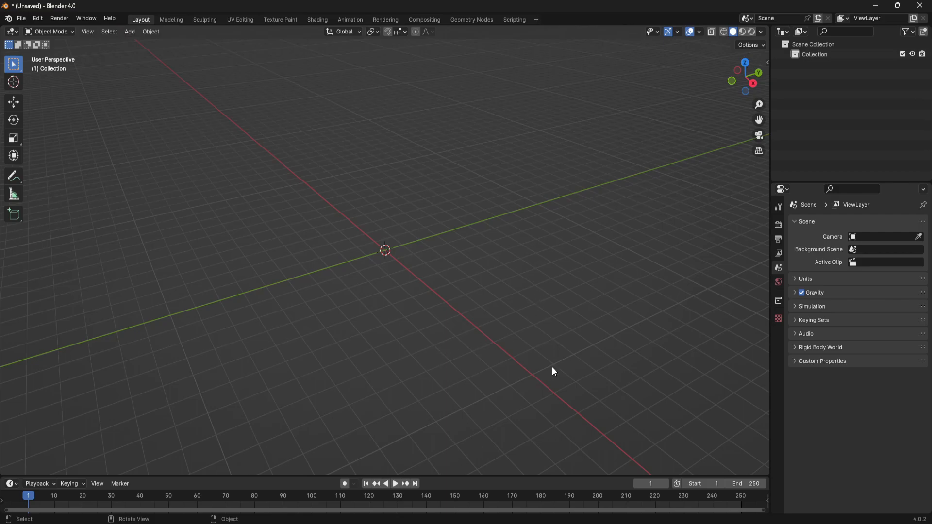
pyautogui.moveTo(555, 372); pyautogui.dragTo(491, 331, button='middle')
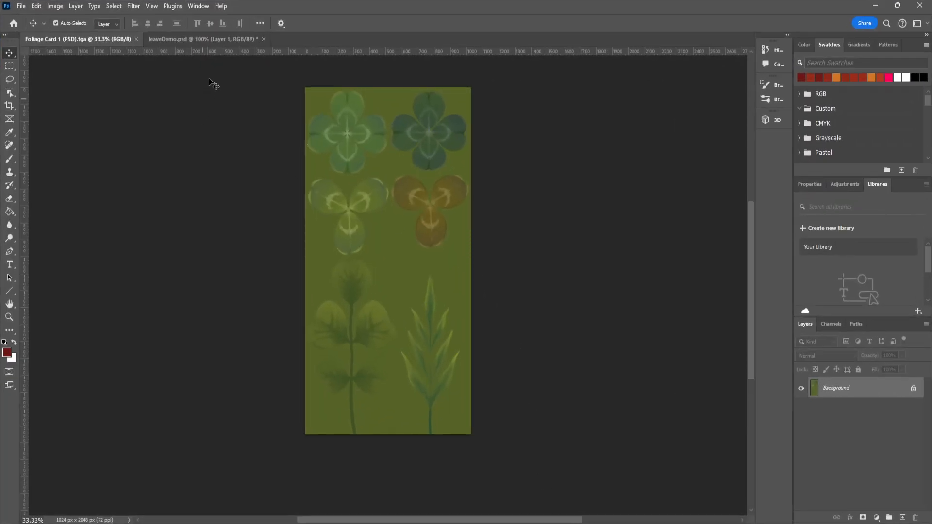
# - Compare the Foliage Card 1 texture with the leaveDemo.psd leaf image in Photoshop
pyautogui.click(214, 39)
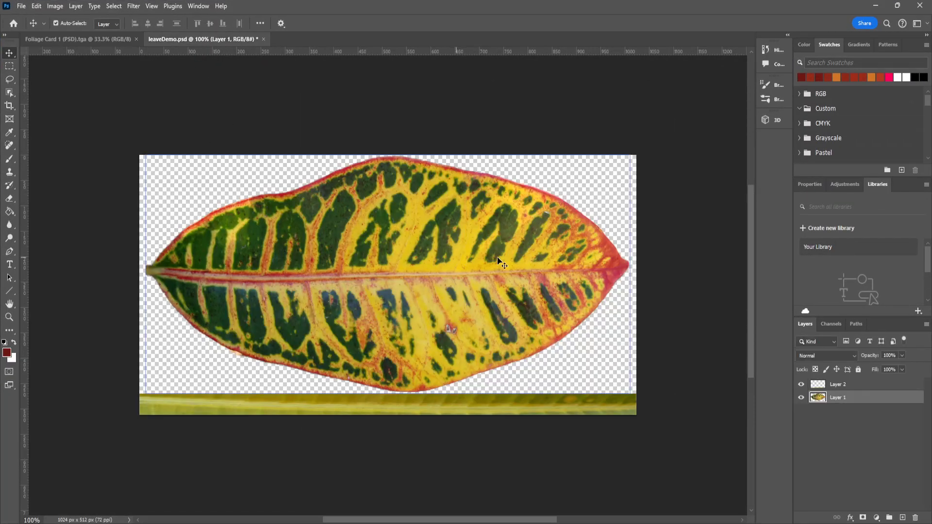
pyautogui.click(117, 39)
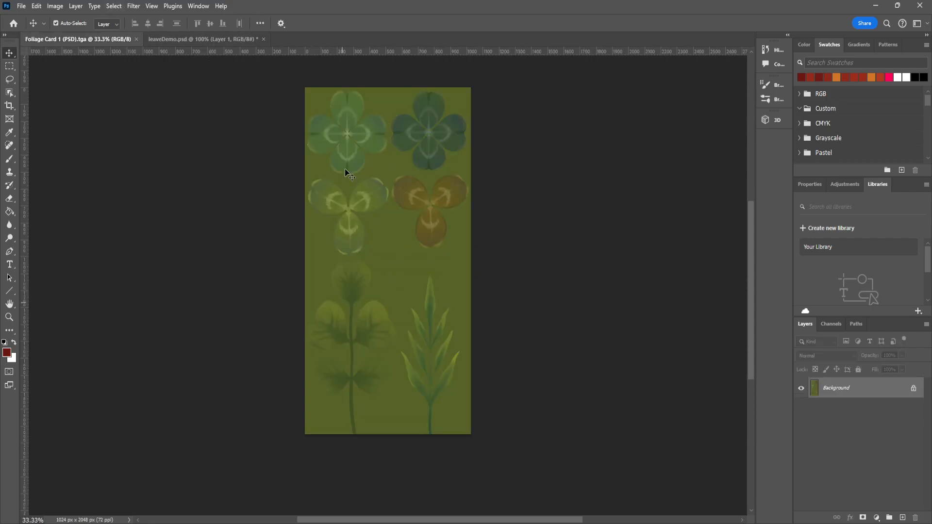
pyautogui.click(239, 40)
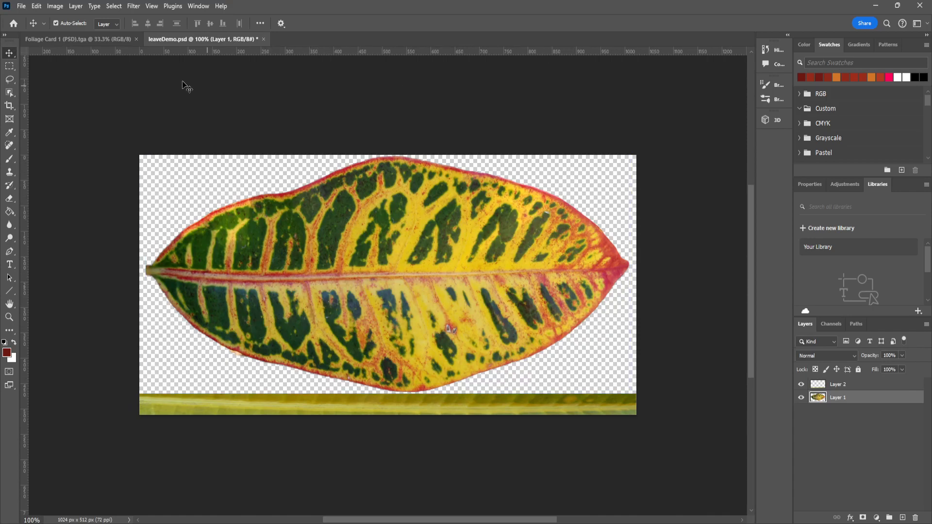
pyautogui.click(103, 39)
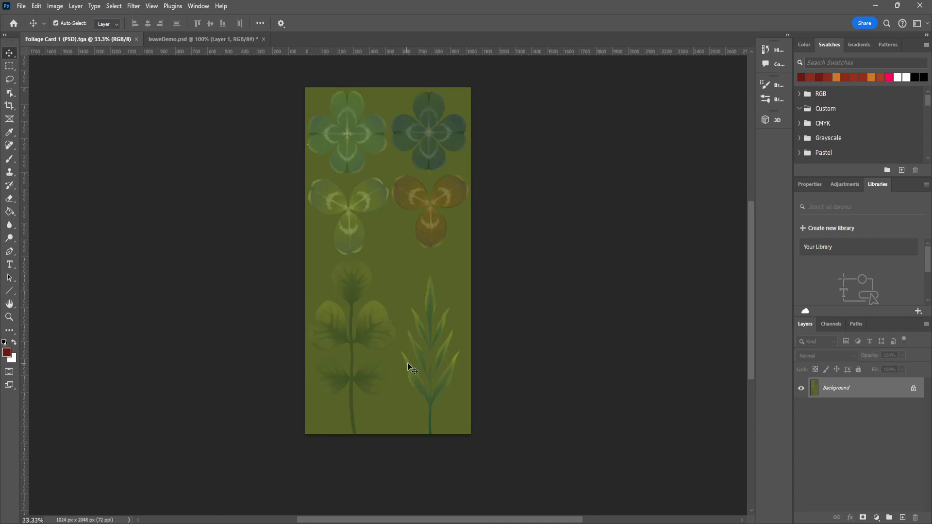
# - Inspect the Red, Green, Blue and Alpha 1 channels of the Foliage Card 1 texture individually, then return to the RGB composite
pyautogui.click(836, 324)
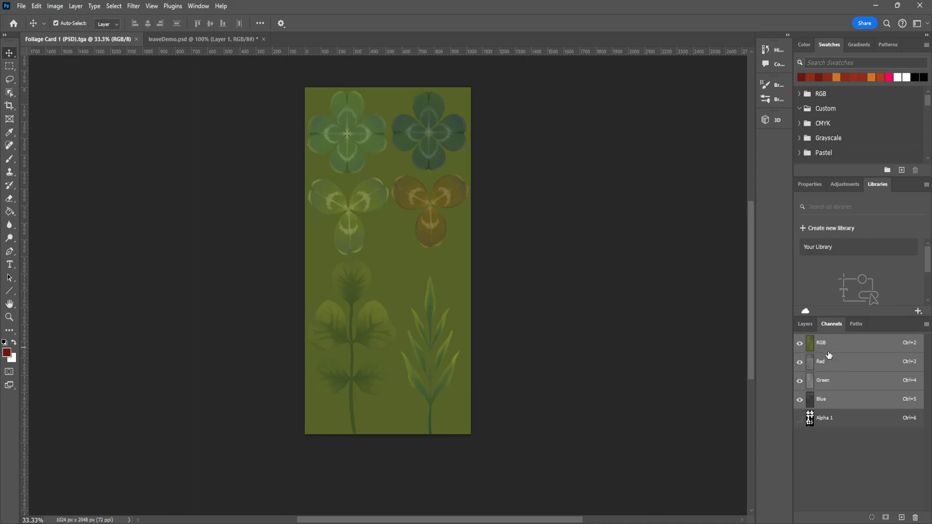
pyautogui.click(854, 366)
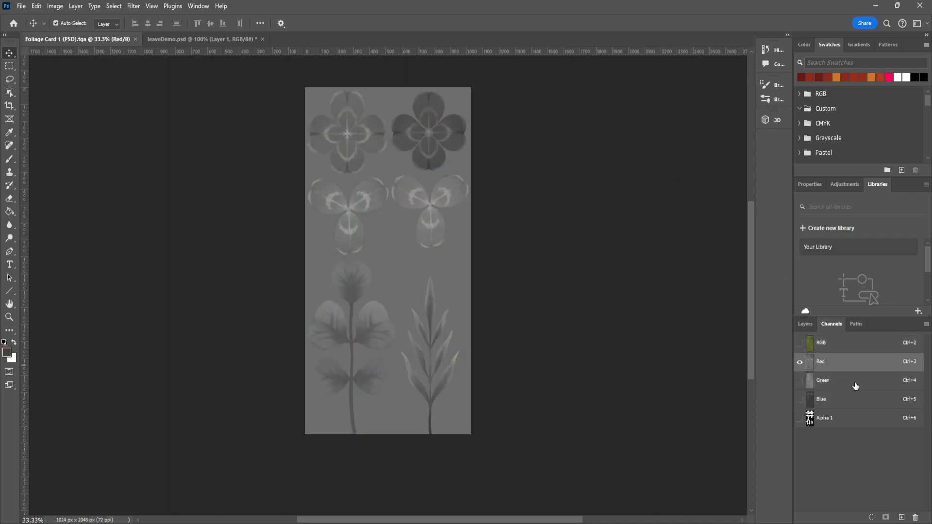
pyautogui.click(855, 384)
pyautogui.click(855, 404)
pyautogui.click(848, 417)
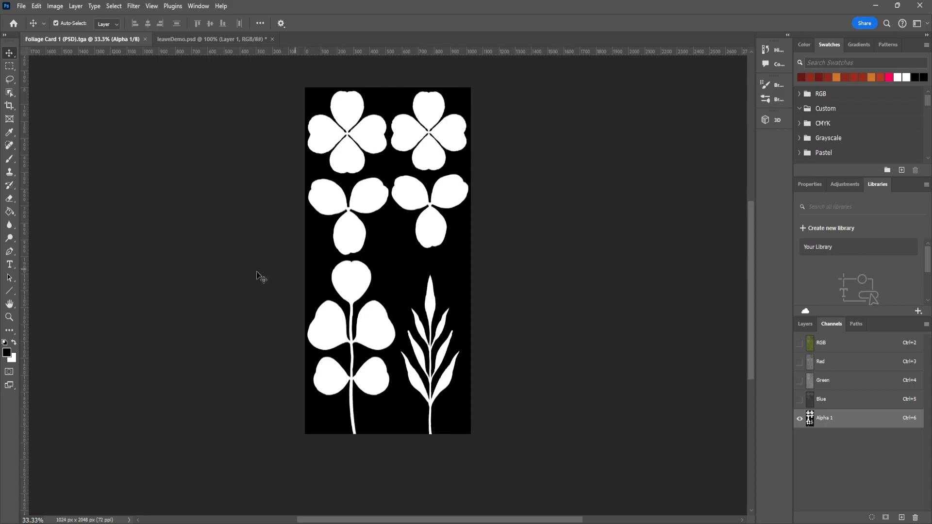
pyautogui.click(847, 344)
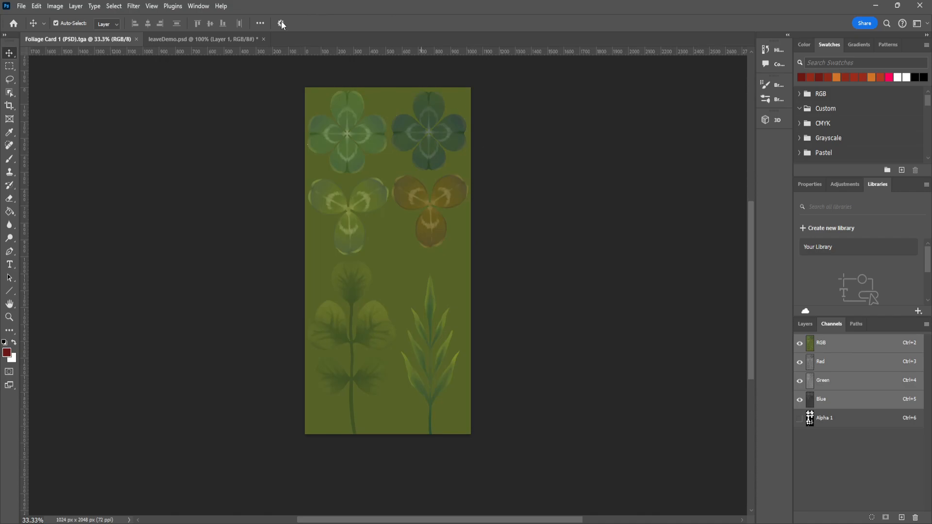
# - Check leaveDemo.psd's channels against the foliage card's Alpha 1 mask, finishing on the foliage card's RGB composite
pyautogui.click(199, 39)
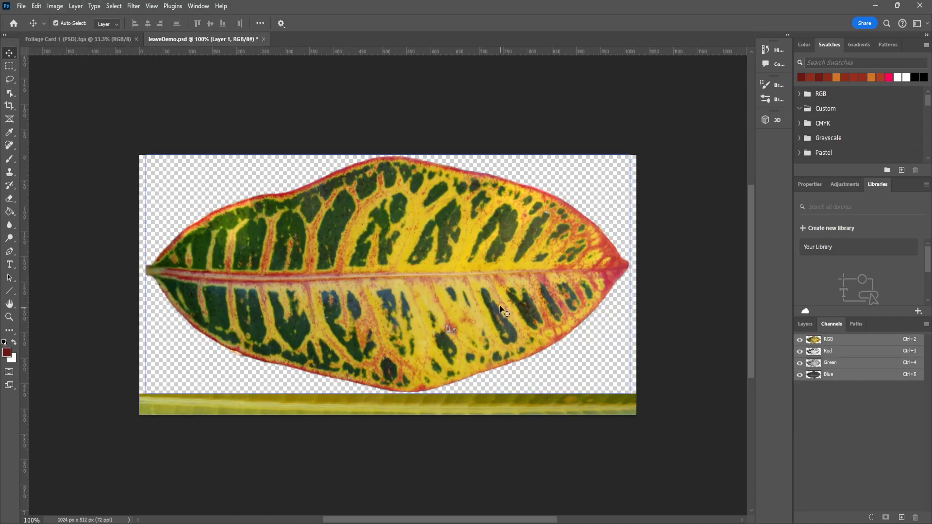
pyautogui.click(104, 39)
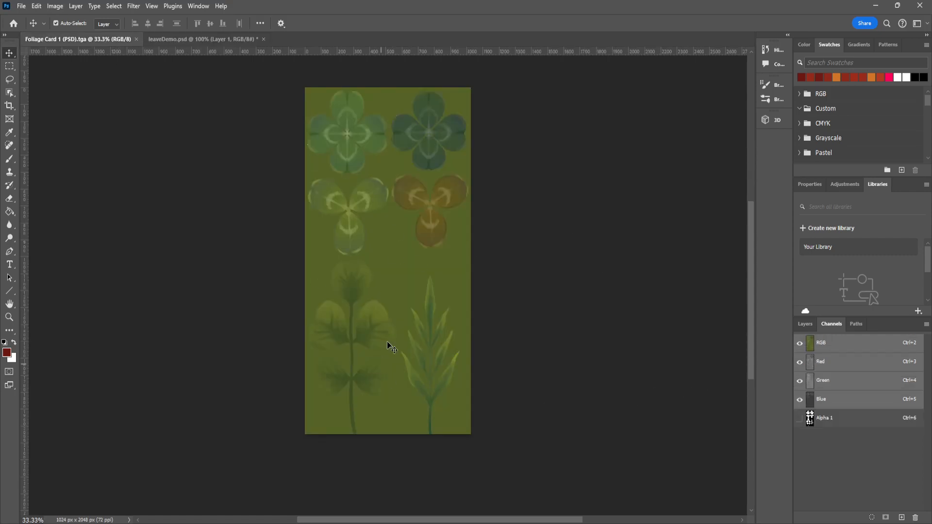
pyautogui.scroll(1, 393, 340)
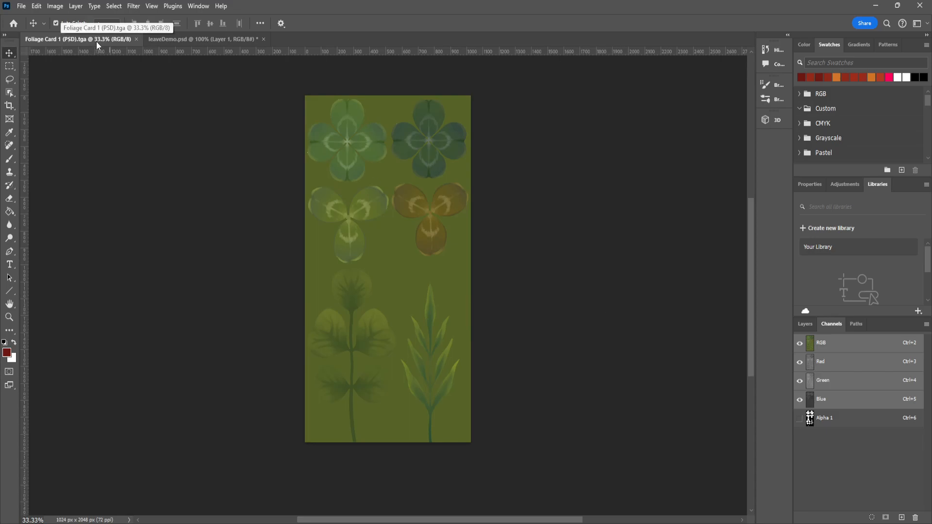
pyautogui.click(821, 418)
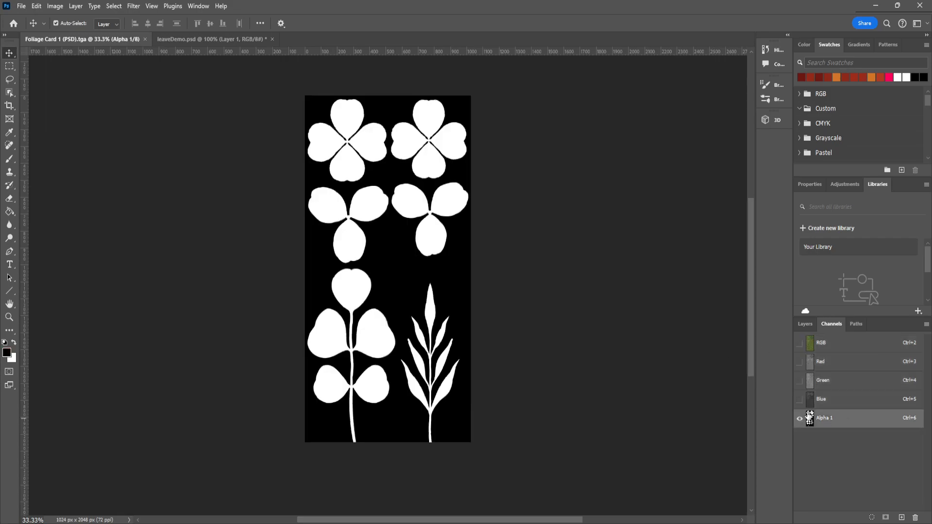
pyautogui.click(842, 345)
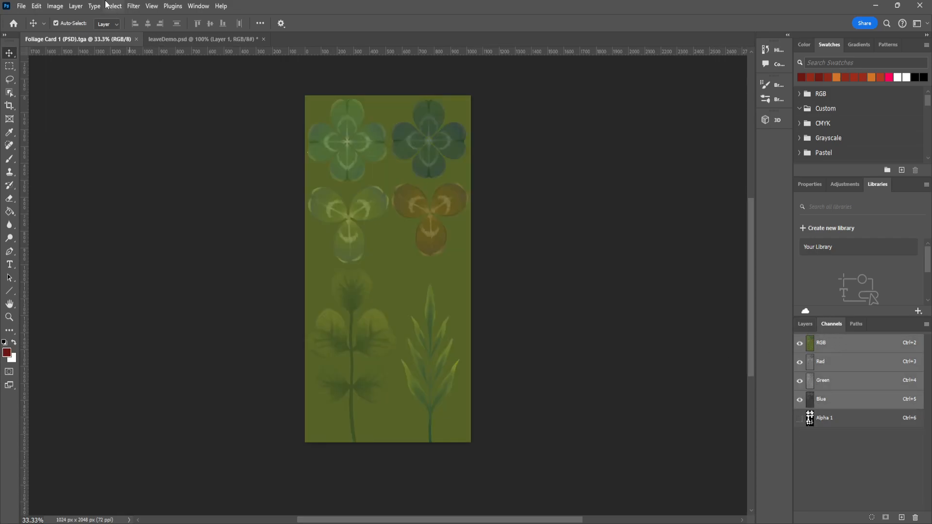
# - Save a copy of the foliage card over the paintedLeaves Targa file in the Teaching folder, with alpha channels at 32 bits/pixel
pyautogui.click(21, 6)
pyautogui.click(41, 138)
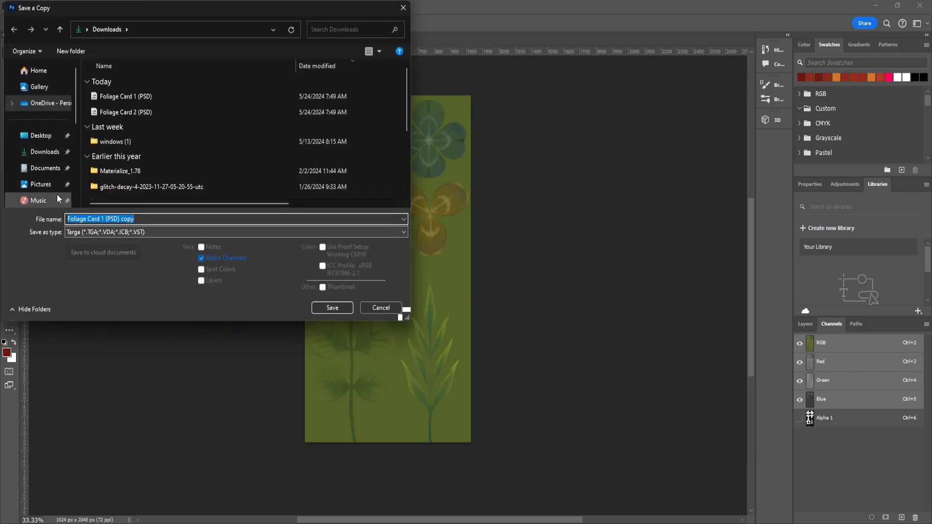
pyautogui.scroll(-5, 56, 192)
pyautogui.scroll(3, 48, 172)
pyautogui.scroll(-3, 46, 169)
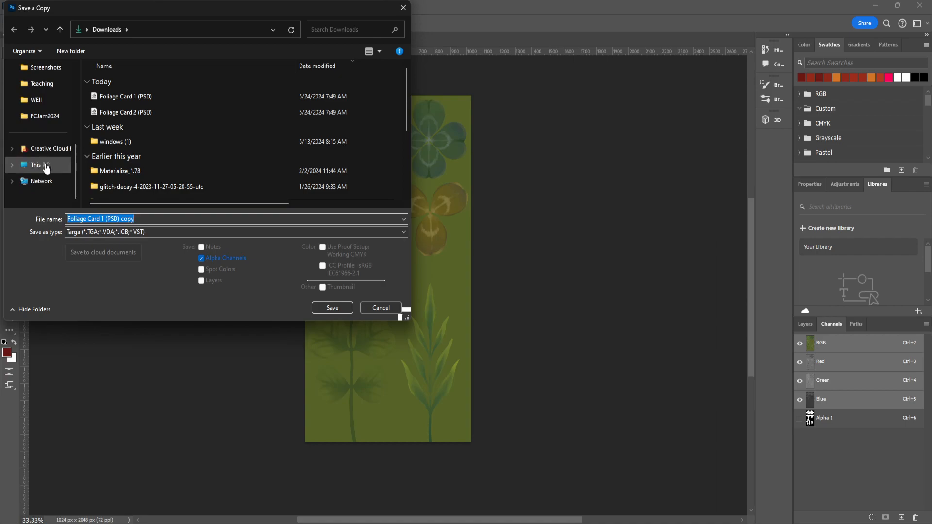
pyautogui.click(41, 84)
pyautogui.click(245, 116)
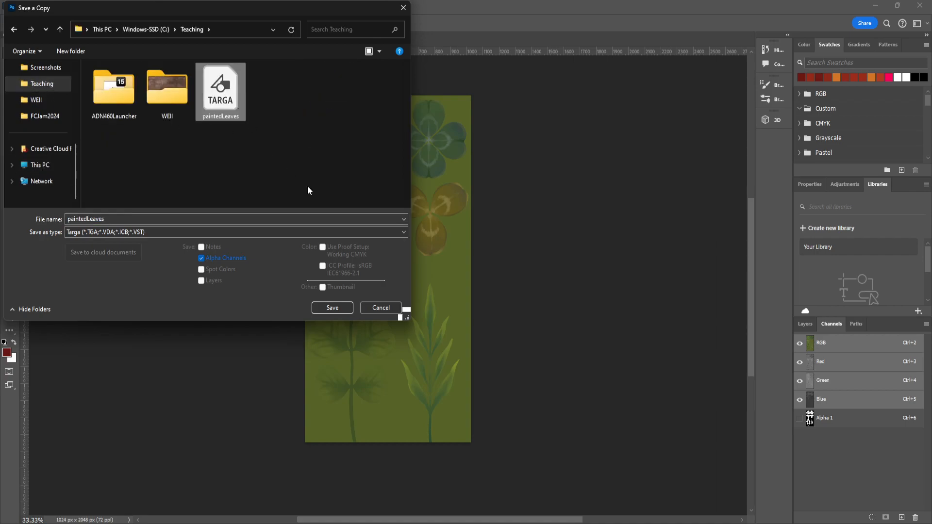
pyautogui.click(337, 308)
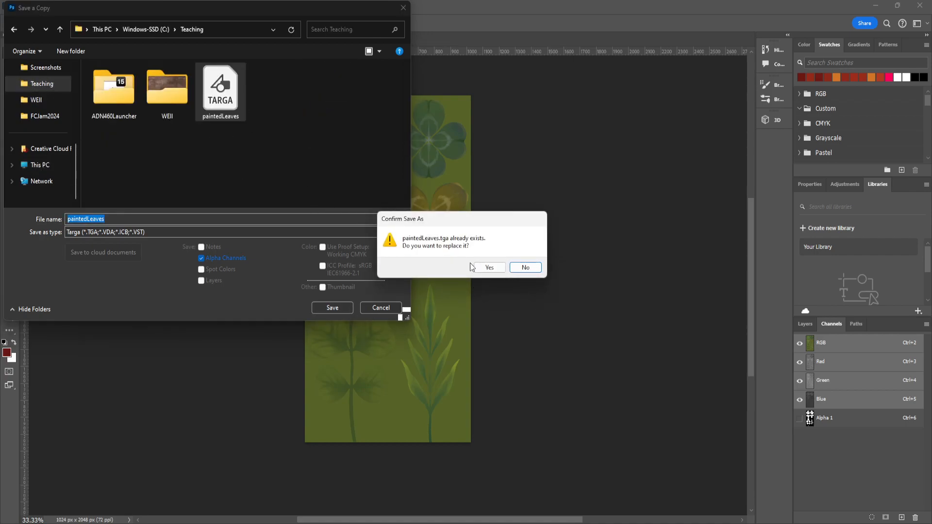
pyautogui.click(498, 268)
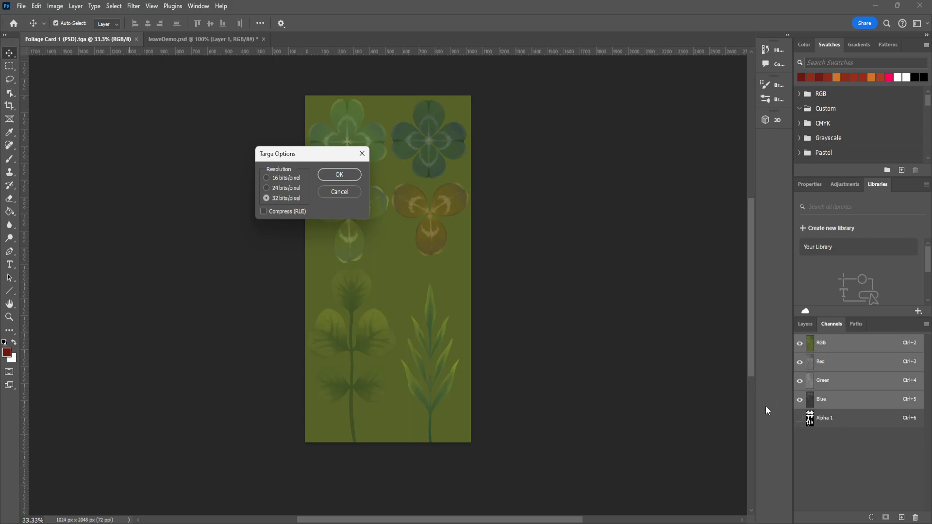
pyautogui.click(353, 175)
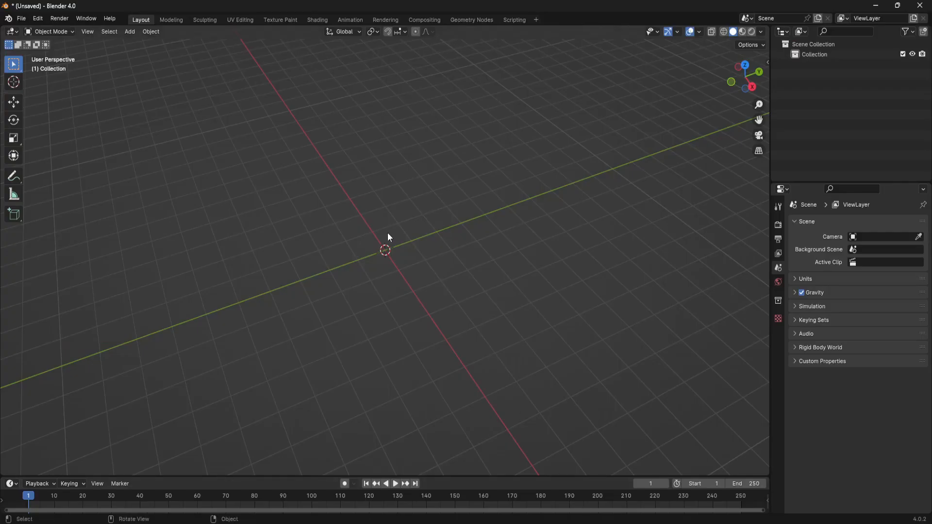
# - Switch to Blender and add a mesh plane at the world origin
pyautogui.moveTo(388, 234); pyautogui.dragTo(465, 258, button='middle')
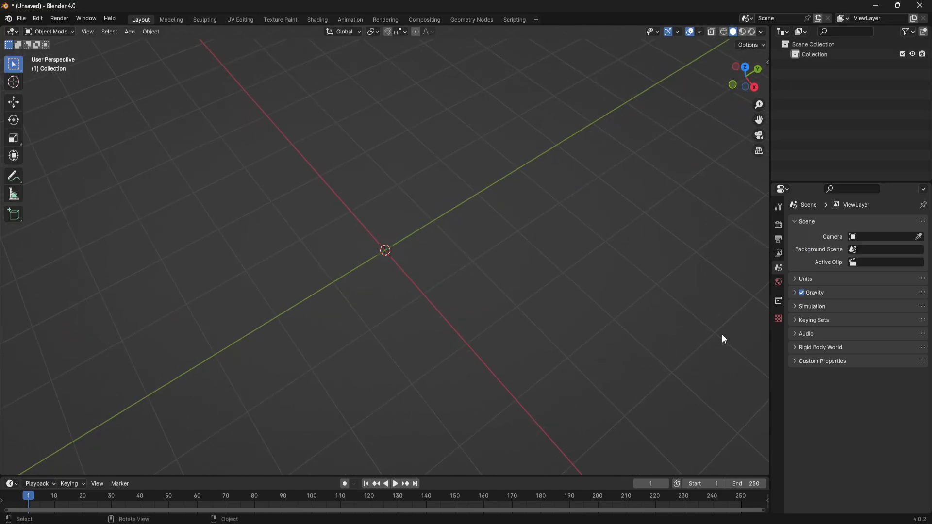
pyautogui.moveTo(408, 258); pyautogui.dragTo(430, 296, button='middle')
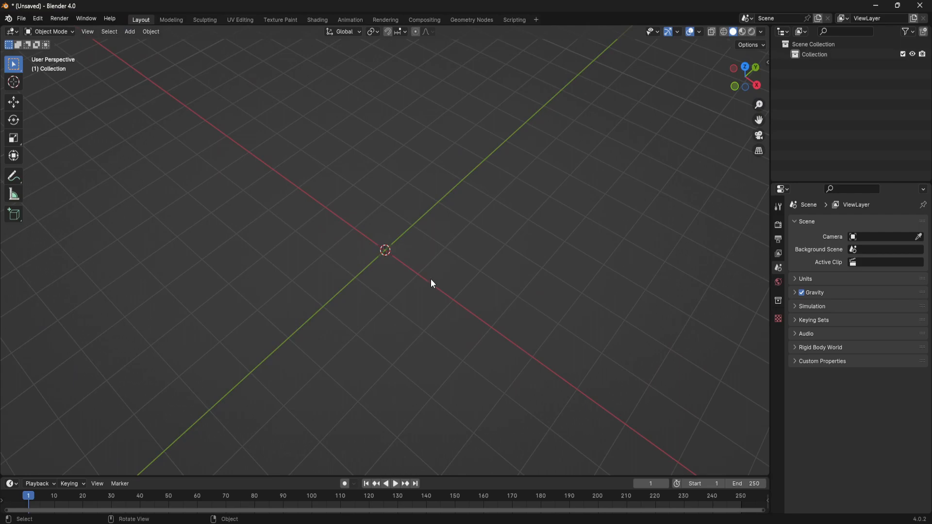
pyautogui.click(130, 31)
pyautogui.moveTo(140, 45)
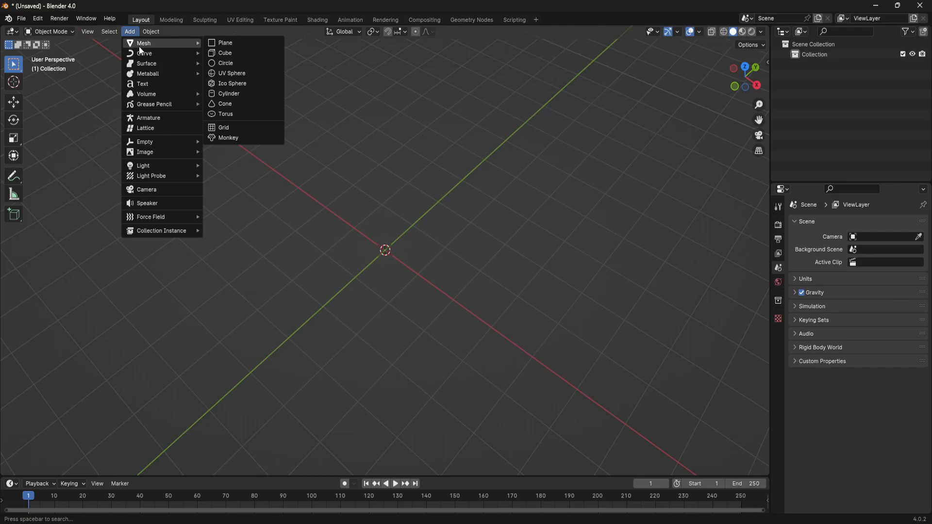
pyautogui.click(225, 43)
pyautogui.moveTo(461, 264); pyautogui.dragTo(491, 287, button='middle')
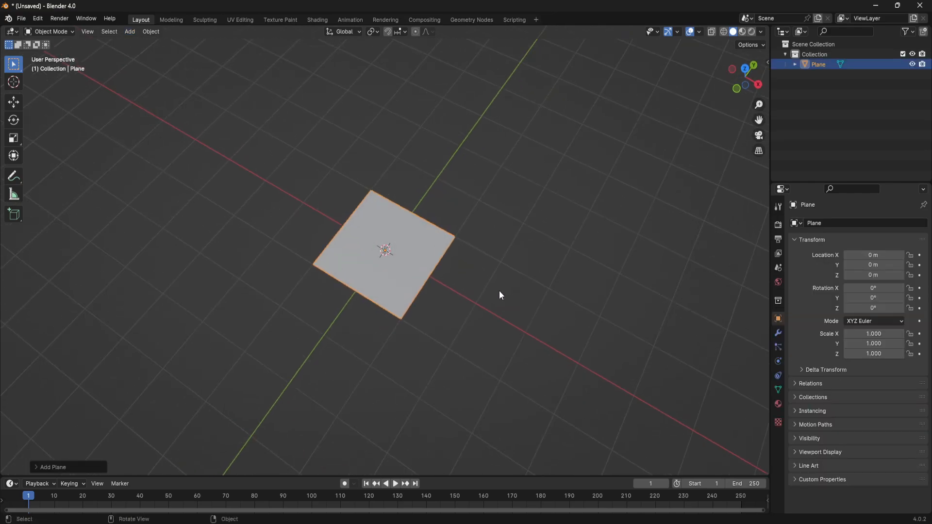
pyautogui.scroll(2, 491, 286)
# - Create a new material on the plane and name it mPaintedLeaves
pyautogui.click(780, 404)
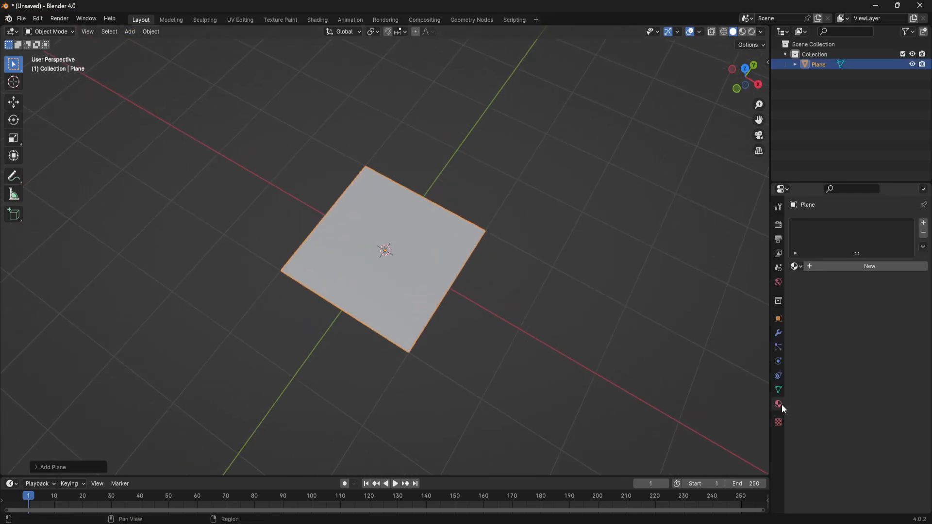
pyautogui.click(799, 267)
pyautogui.click(816, 265)
pyautogui.click(815, 265)
pyautogui.click(832, 265)
pyautogui.write('m')
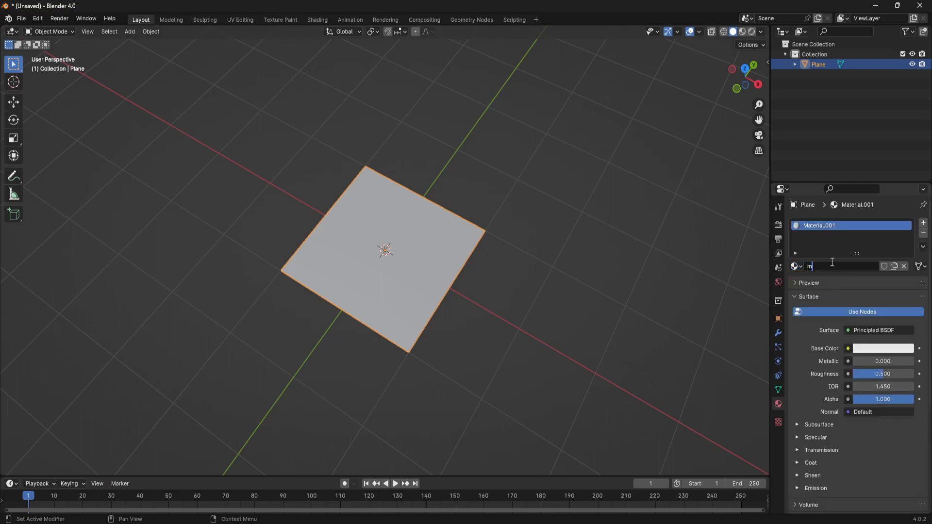
pyautogui.write('PaintedMeaves')
# - Feed the material's base color with an Image Texture using paintedLeaves.tga from the Teaching folder
pyautogui.click(848, 349)
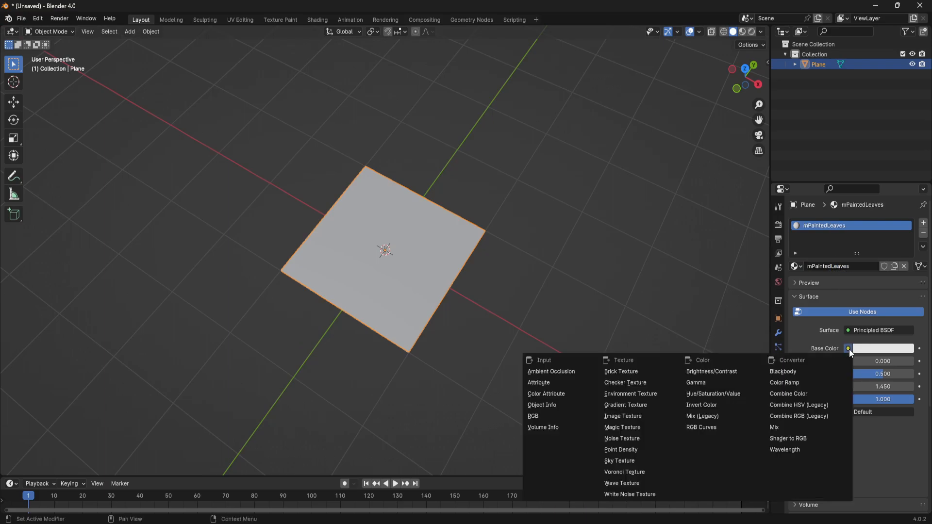
pyautogui.click(623, 416)
pyautogui.click(899, 362)
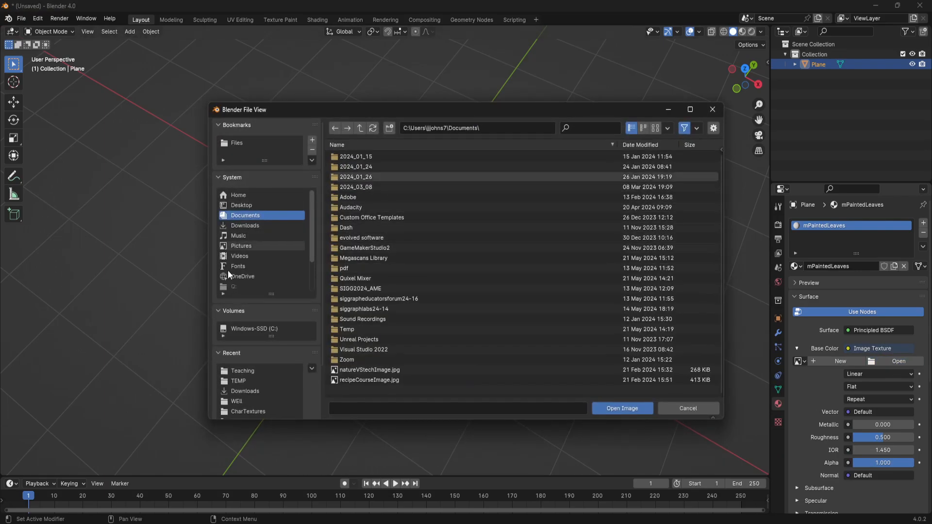
pyautogui.scroll(-3, 260, 348)
pyautogui.click(245, 311)
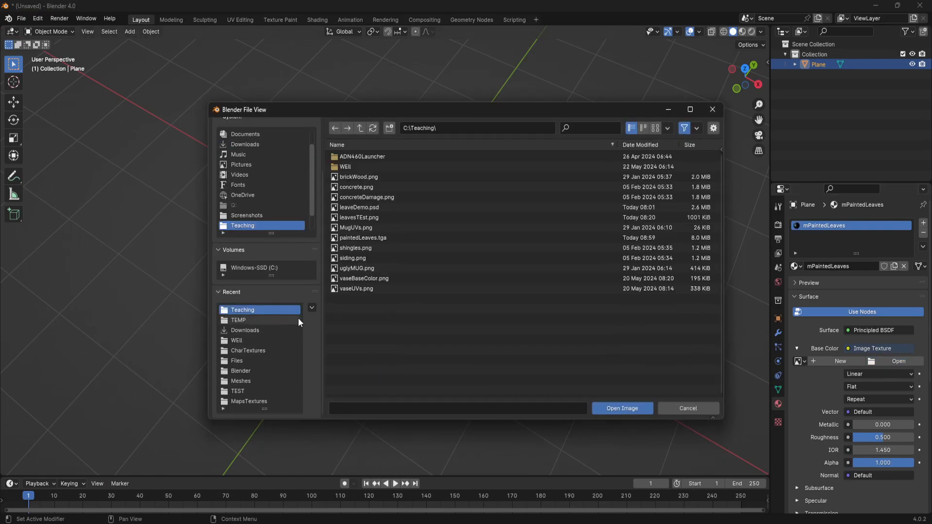
pyautogui.click(366, 238)
pyautogui.click(626, 409)
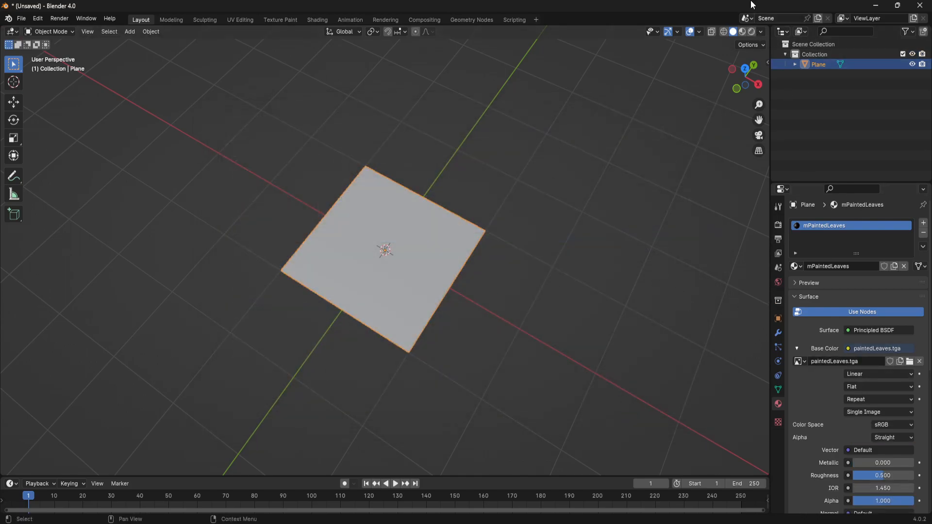
# - Set the solid viewport shading to MatCap lighting with Texture color so the plane shows its leaf image
pyautogui.click(762, 33)
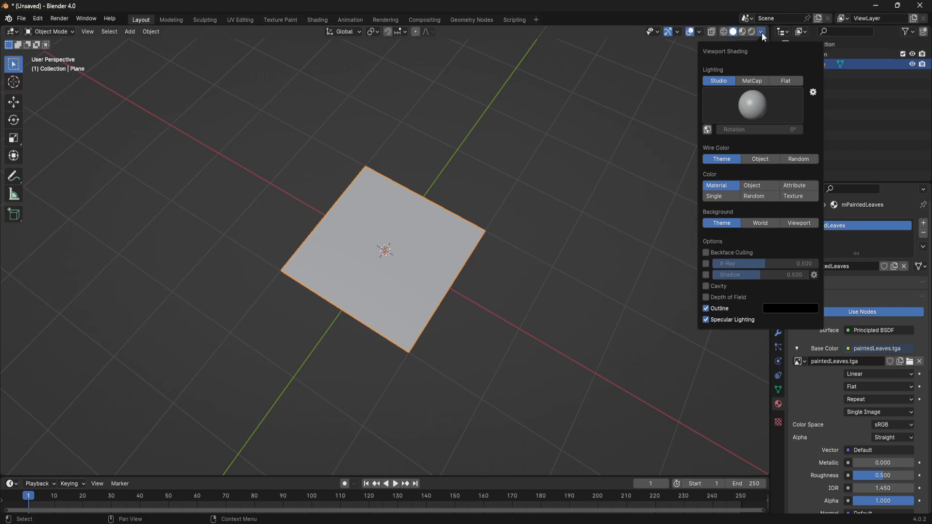
pyautogui.click(750, 79)
pyautogui.click(788, 185)
pyautogui.moveTo(467, 317)
pyautogui.mouseDown(button='middle')
pyautogui.moveTo(484, 337)
pyautogui.moveTo(476, 359)
pyautogui.mouseUp(button='middle')
pyautogui.scroll(4, 444, 288)
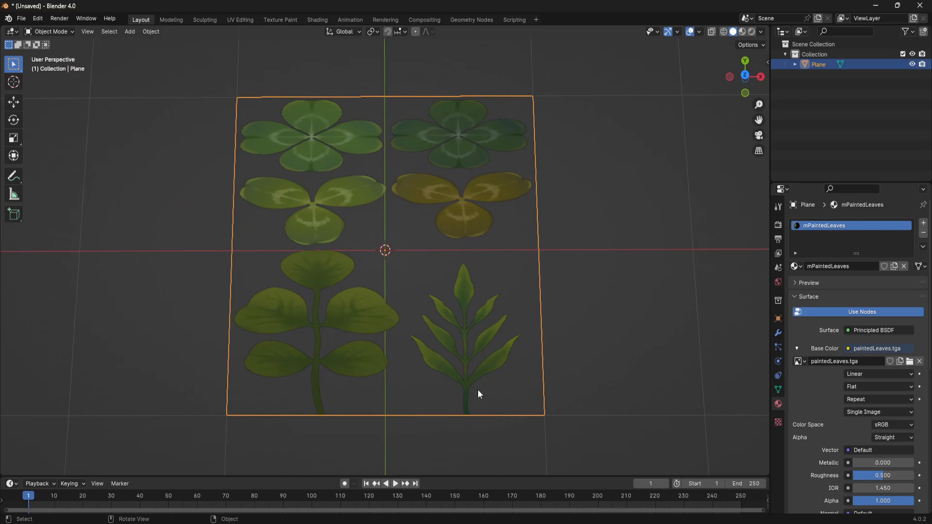
# - Compare the textured plane's proportions with the source foliage card in Photoshop, ending back in Blender
pyautogui.moveTo(450, 299); pyautogui.dragTo(486, 287, button='middle')
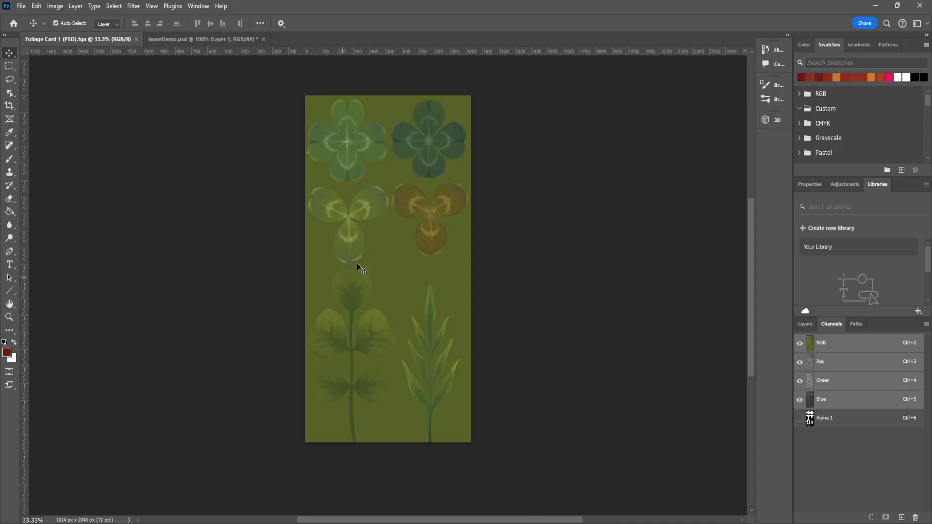
pyautogui.click(876, 5)
pyautogui.moveTo(424, 229); pyautogui.dragTo(405, 246, button='middle')
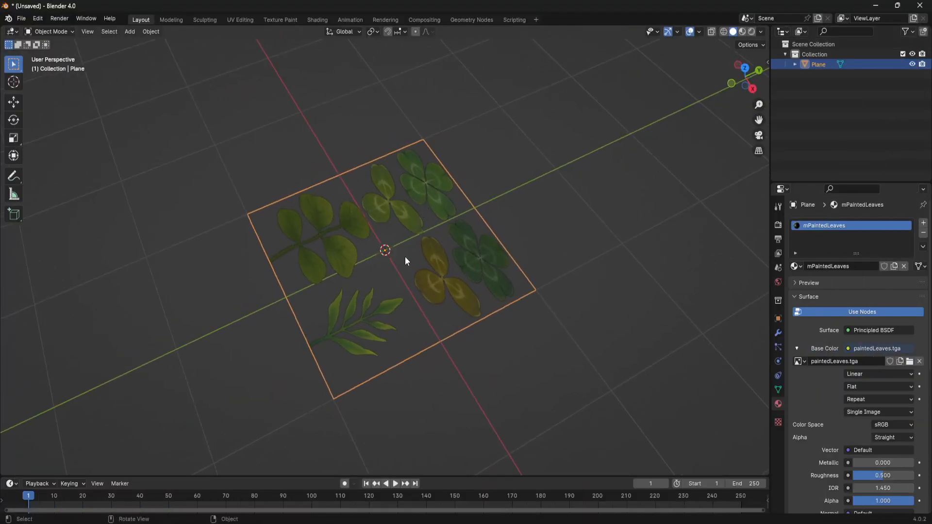
# - Scale the plane by a factor of 2 along Y and apply its scale
pyautogui.press('s')
pyautogui.press('y')
pyautogui.click(430, 262)
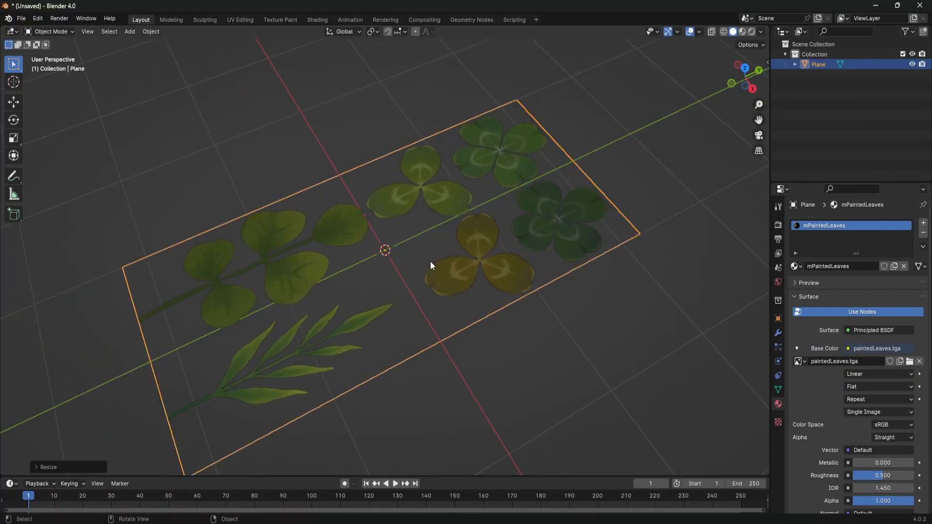
pyautogui.click(54, 463)
pyautogui.doubleClick(105, 420)
pyautogui.write('2')
pyautogui.press('Return')
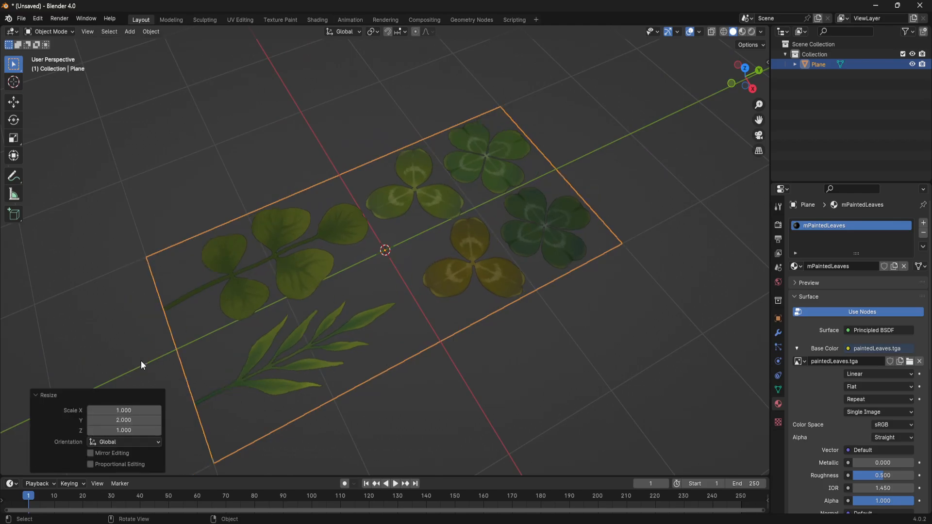
pyautogui.hotkey('ctrl', 'a')
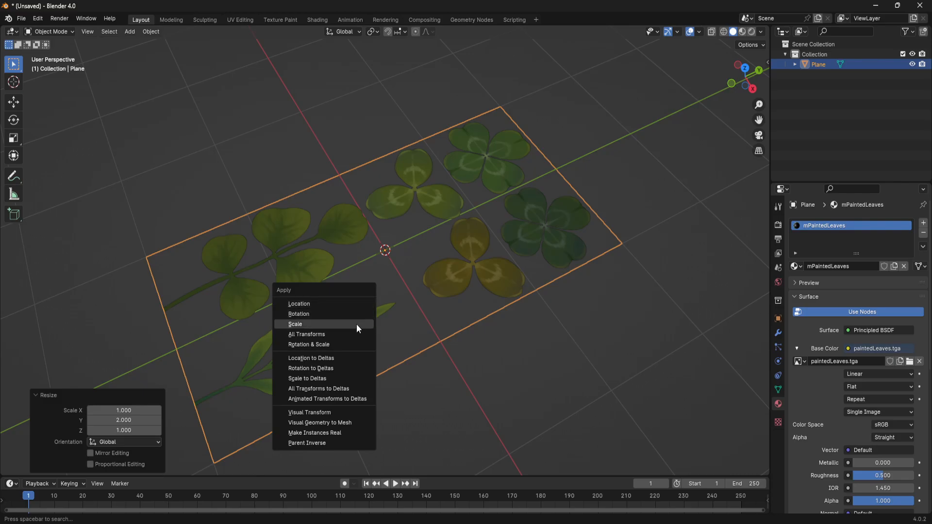
pyautogui.click(357, 324)
# - Inspect the leaf layout on the stretched plane from above and start editing its mesh
pyautogui.moveTo(406, 323); pyautogui.dragTo(558, 349, button='middle')
pyautogui.click(427, 272)
pyautogui.moveTo(427, 272); pyautogui.dragTo(371, 170, button='middle')
pyautogui.moveTo(450, 277); pyautogui.dragTo(473, 292, button='middle')
pyautogui.scroll(3, 421, 264)
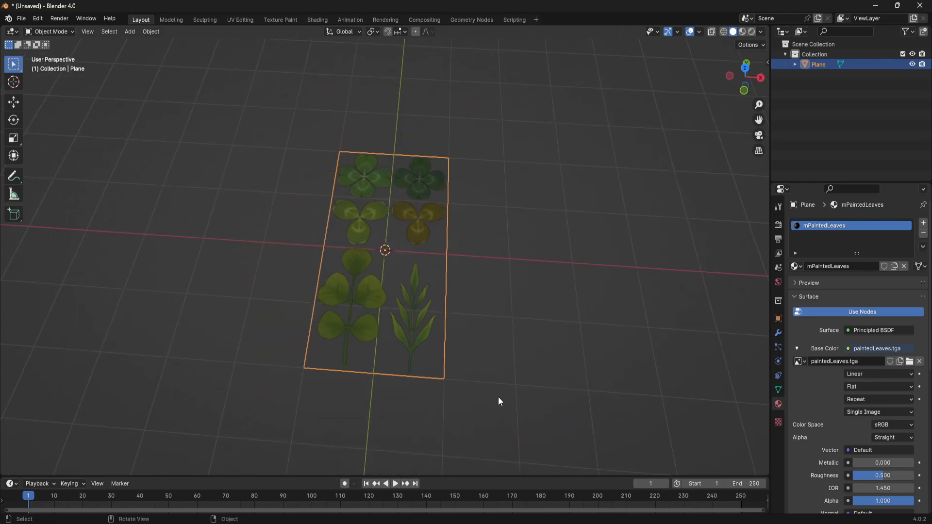
pyautogui.scroll(3, 435, 319)
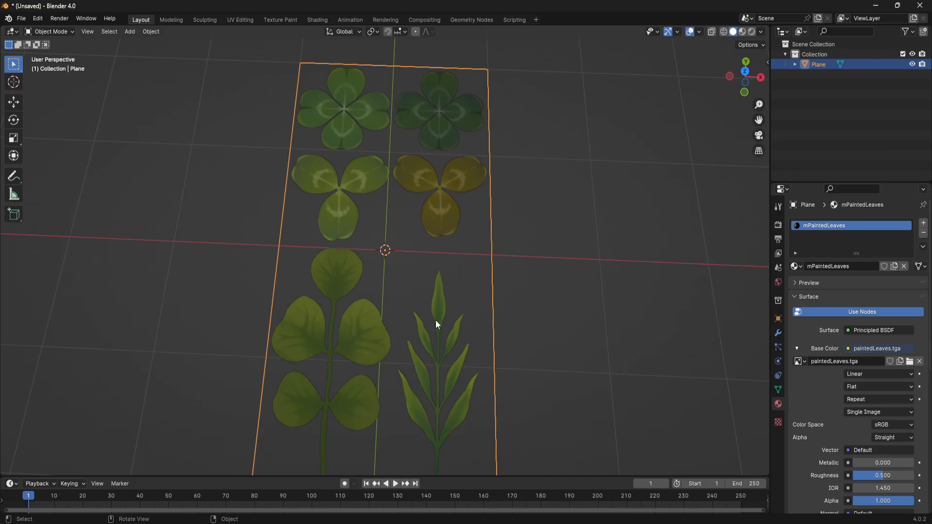
pyautogui.scroll(-3, 436, 319)
pyautogui.moveTo(436, 320); pyautogui.dragTo(455, 357, button='middle')
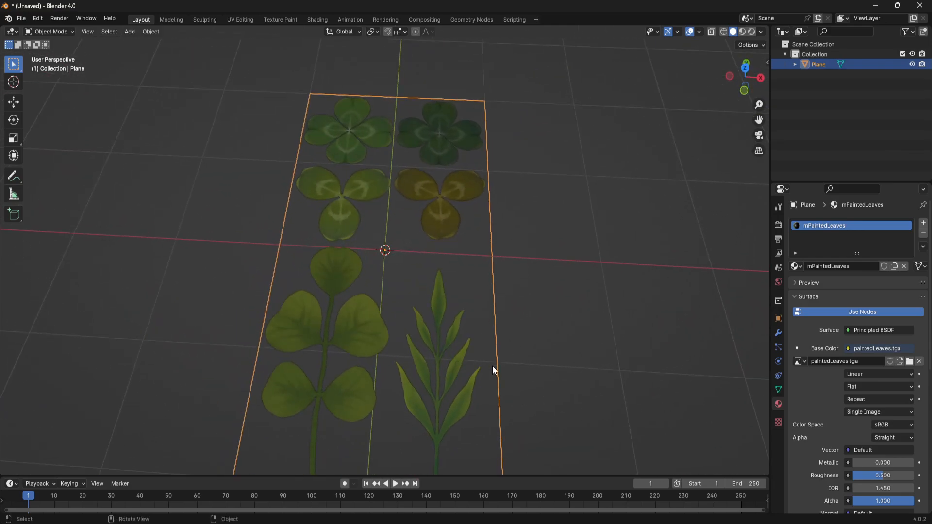
pyautogui.scroll(-3, 494, 371)
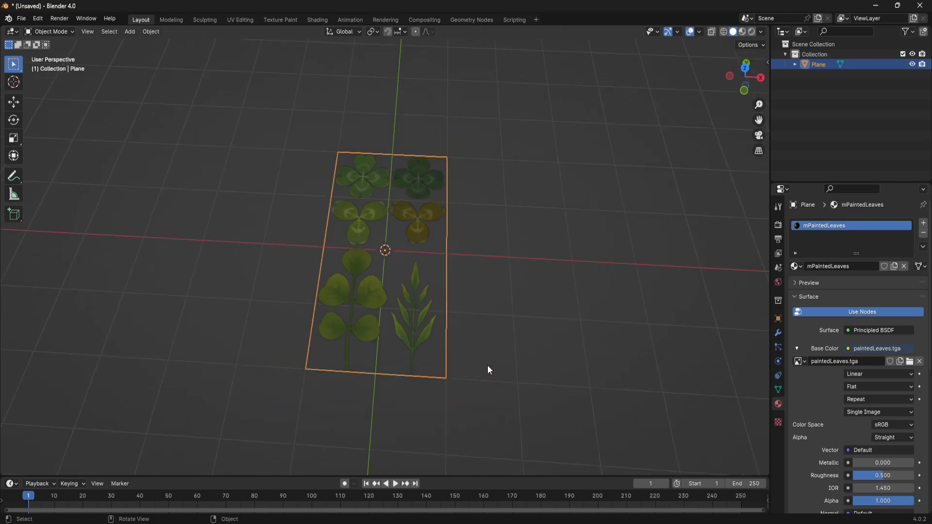
pyautogui.click(308, 287)
pyautogui.click(371, 297)
pyautogui.moveTo(428, 295); pyautogui.dragTo(435, 299, button='middle')
pyautogui.scroll(3, 413, 278)
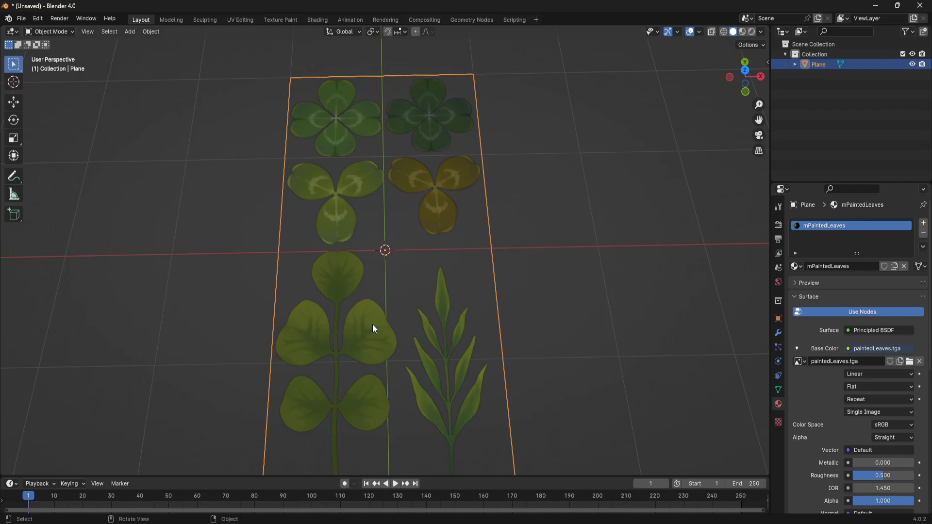
pyautogui.press('Tab')
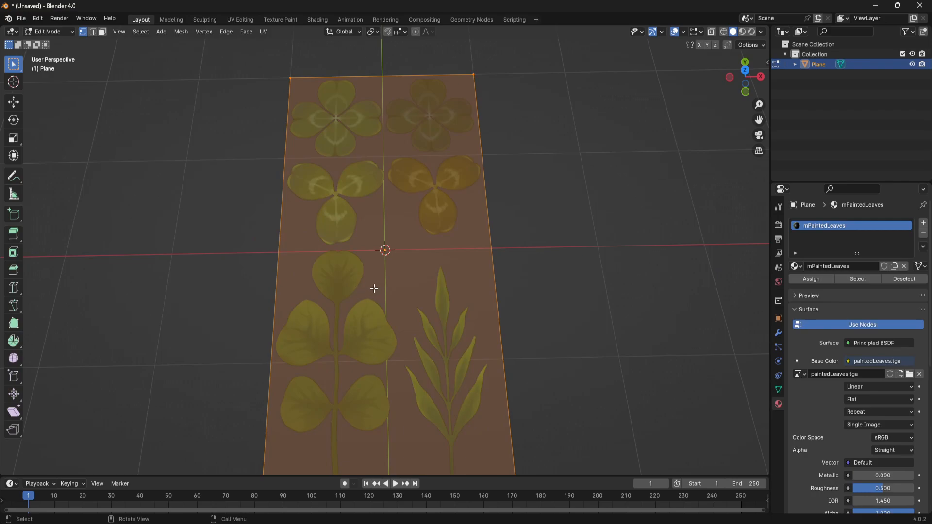
pyautogui.hotkey('ctrl', 'r')
pyautogui.click(279, 250)
pyautogui.rightClick(279, 250)
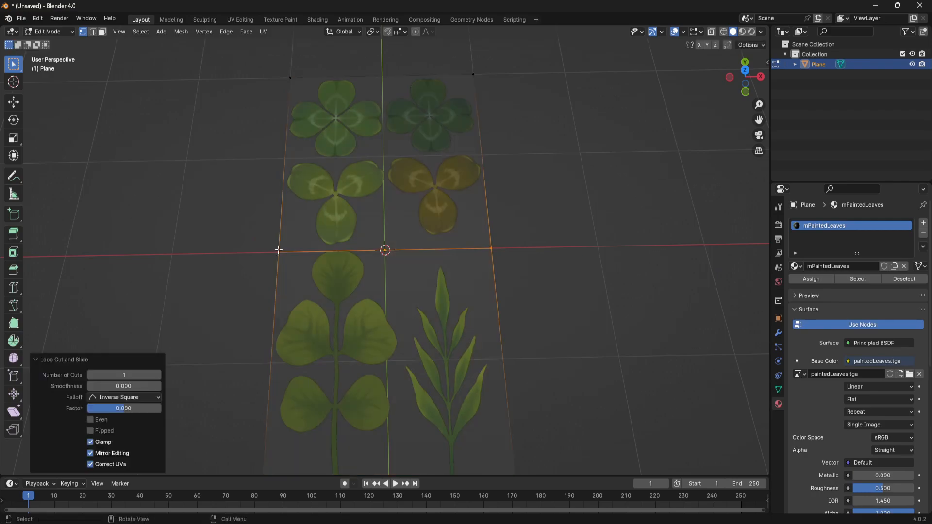
pyautogui.press('a')
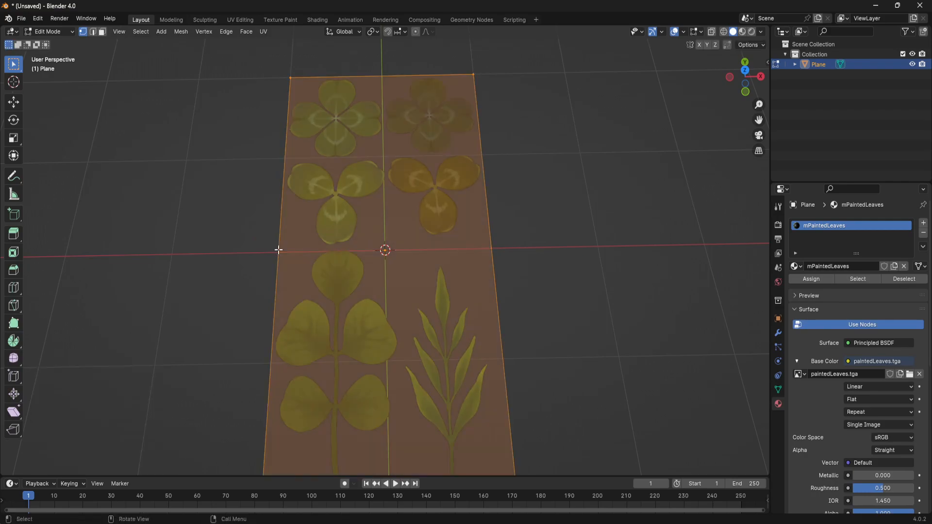
# - Add a crosswise loop cut between the clovers and the two long sprigs, slid to a factor of about -0.02
pyautogui.hotkey('ctrl', 'r')
pyautogui.click(280, 247)
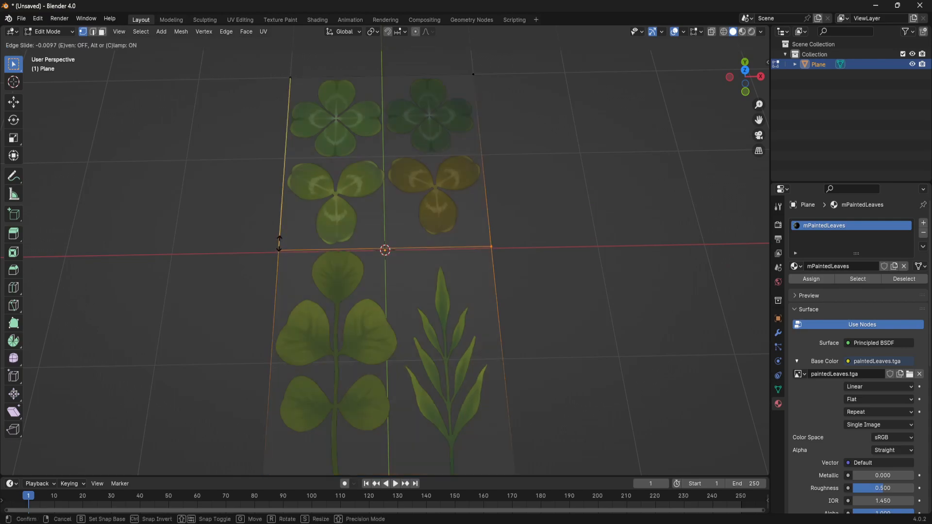
pyautogui.click(280, 242)
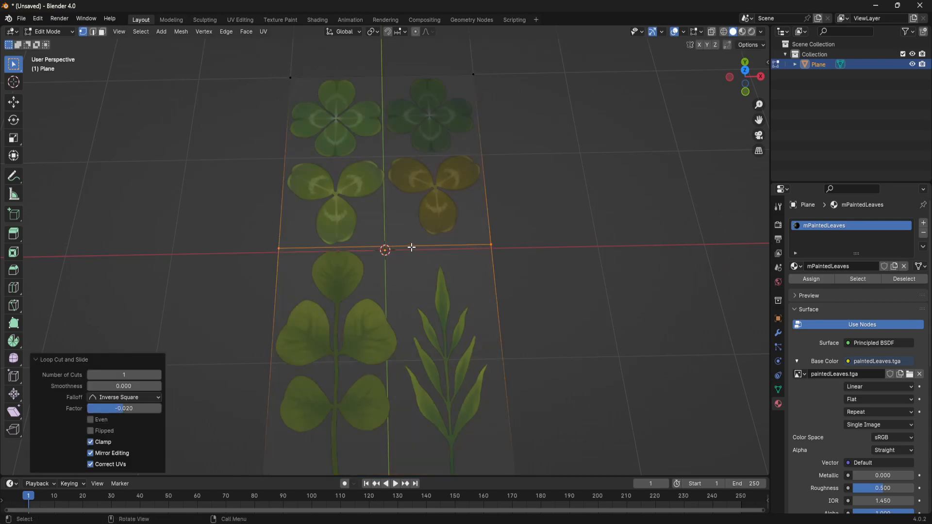
# - Add a lengthwise loop cut between the round-leaf sprig and the narrow-leaf sprig, slid to a factor of about -0.13
pyautogui.hotkey('ctrl', 't')
pyautogui.hotkey('ctrl', 'r')
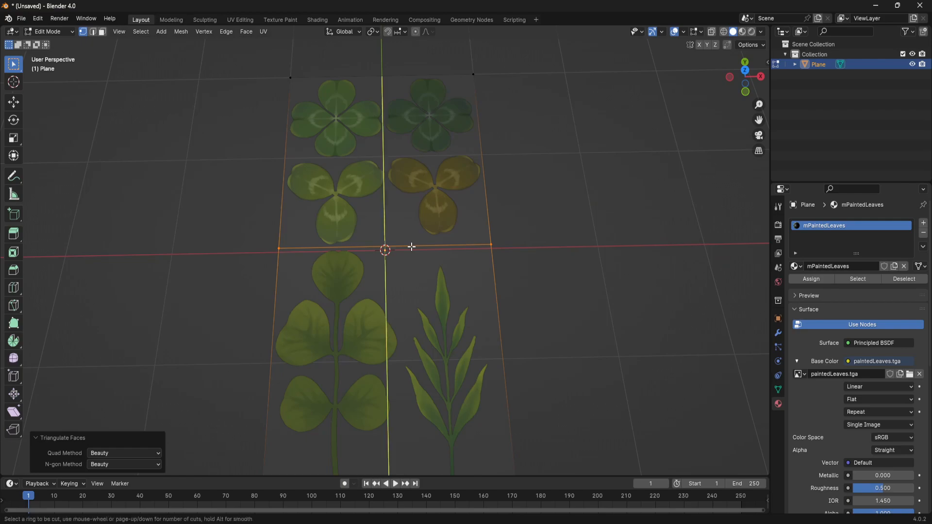
pyautogui.click(412, 247)
pyautogui.click(427, 246)
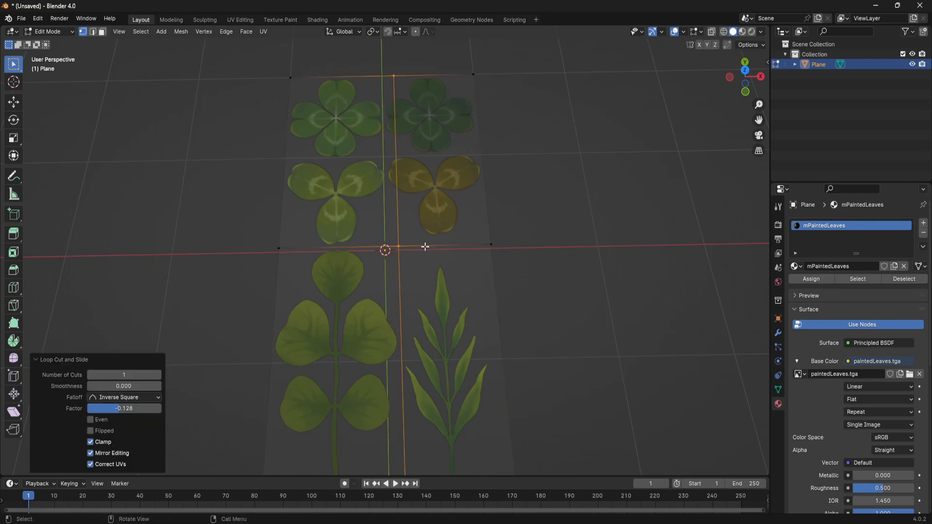
pyautogui.scroll(-2, 453, 335)
pyautogui.moveTo(454, 336); pyautogui.dragTo(523, 325, button='middle')
pyautogui.click(522, 325)
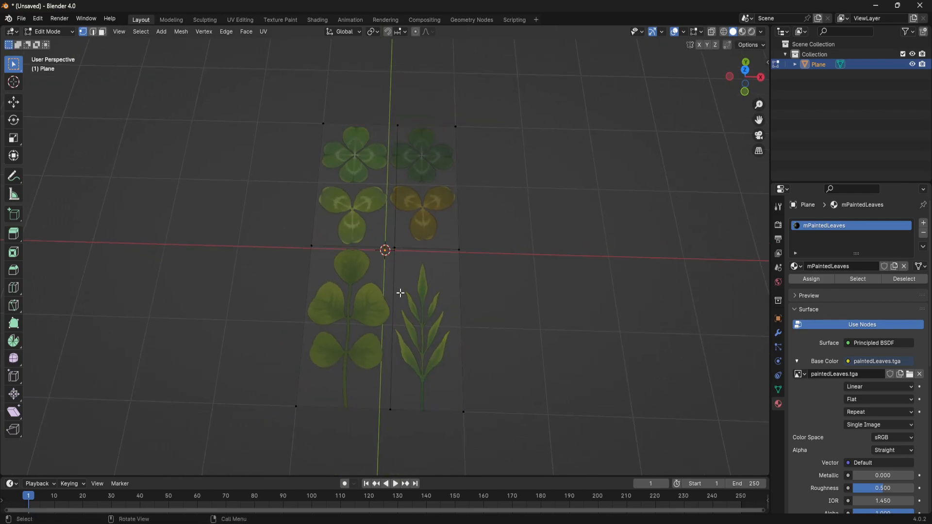
# - Delete the two clover faces and the narrow-leaf face, keeping only the card with the round-leaf sprig
pyautogui.press('3')
pyautogui.click(367, 205)
pyautogui.keyDown('shift'); pyautogui.click(415, 209); pyautogui.keyUp('shift')
pyautogui.keyDown('shift'); pyautogui.click(421, 281); pyautogui.keyUp('shift')
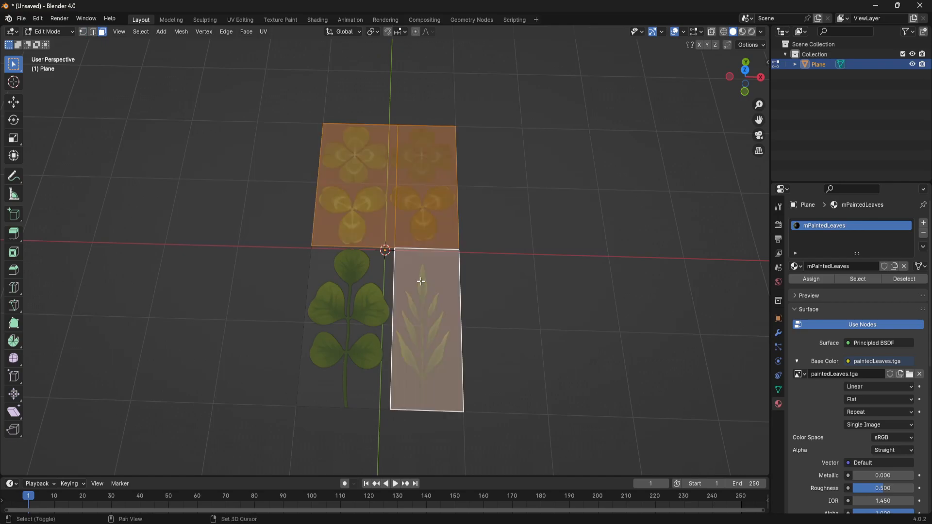
pyautogui.press('x')
pyautogui.click(420, 307)
pyautogui.moveTo(439, 314); pyautogui.dragTo(479, 251, button='middle')
pyautogui.scroll(4, 444, 295)
pyautogui.moveTo(478, 250); pyautogui.dragTo(463, 295, button='middle')
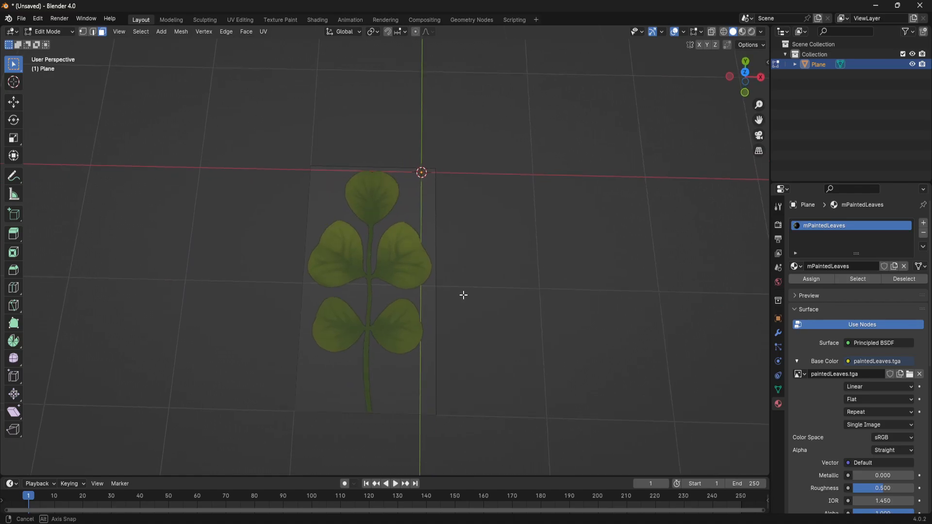
pyautogui.click(408, 271)
pyautogui.click(478, 264)
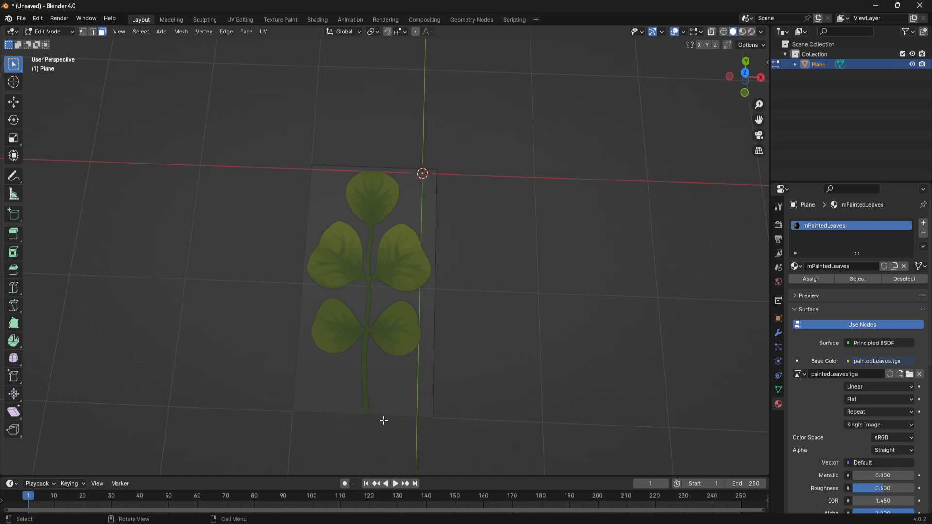
pyautogui.press('k')
pyautogui.click(356, 415)
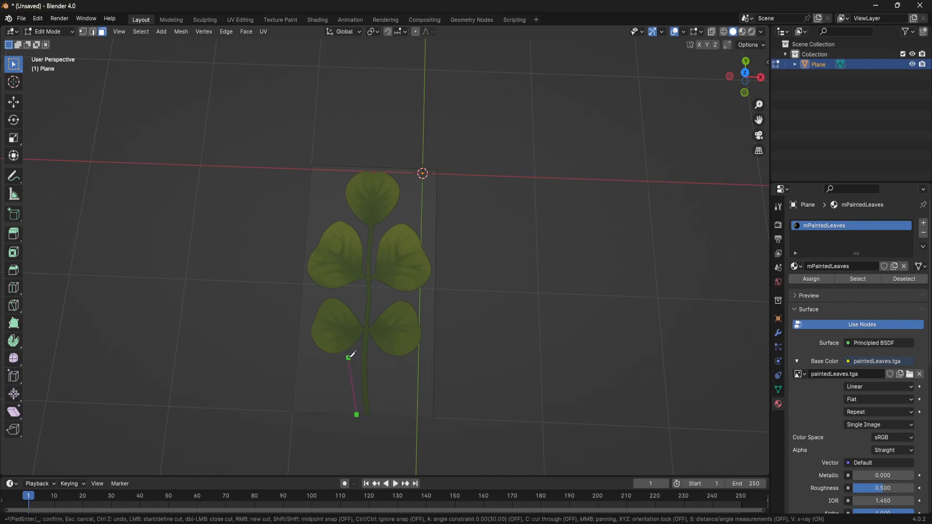
pyautogui.click(299, 333)
pyautogui.press('Return')
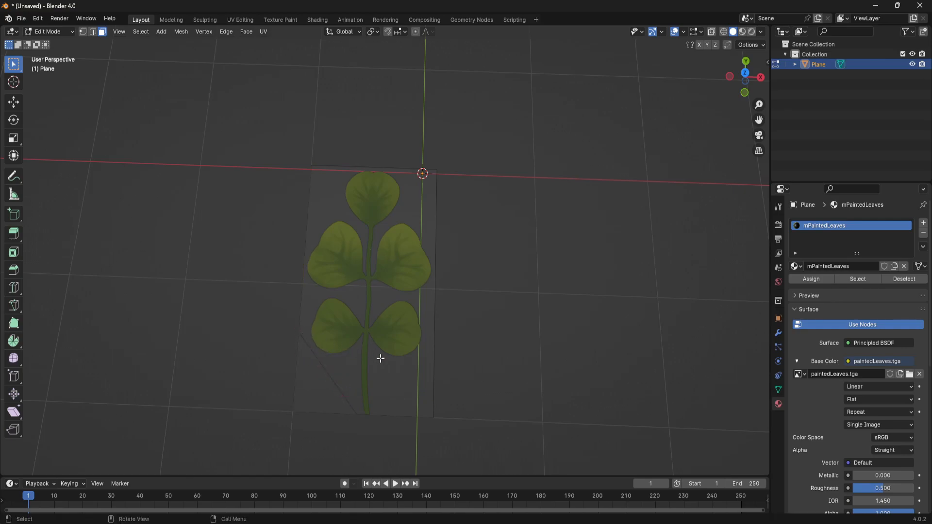
pyautogui.press('k')
pyautogui.press('Escape')
# - Knife-cut both lower corners of the card diagonally, from beside the stem base to the side edges below the lowest leaves
pyautogui.press('k')
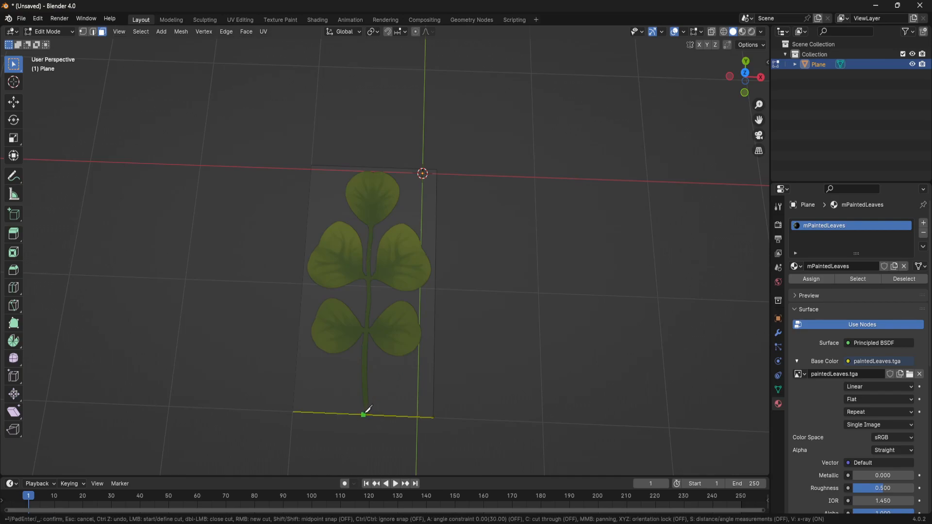
pyautogui.click(363, 415)
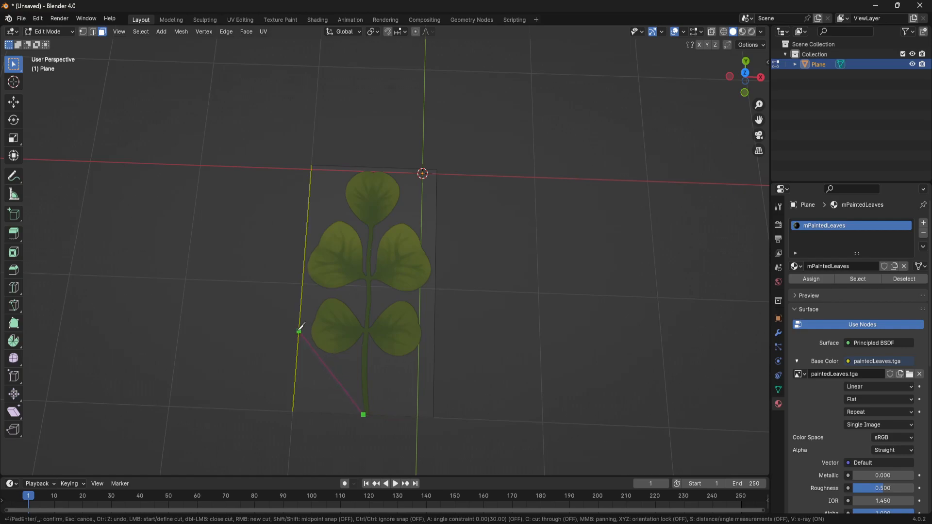
pyautogui.click(298, 331)
pyautogui.press('Return')
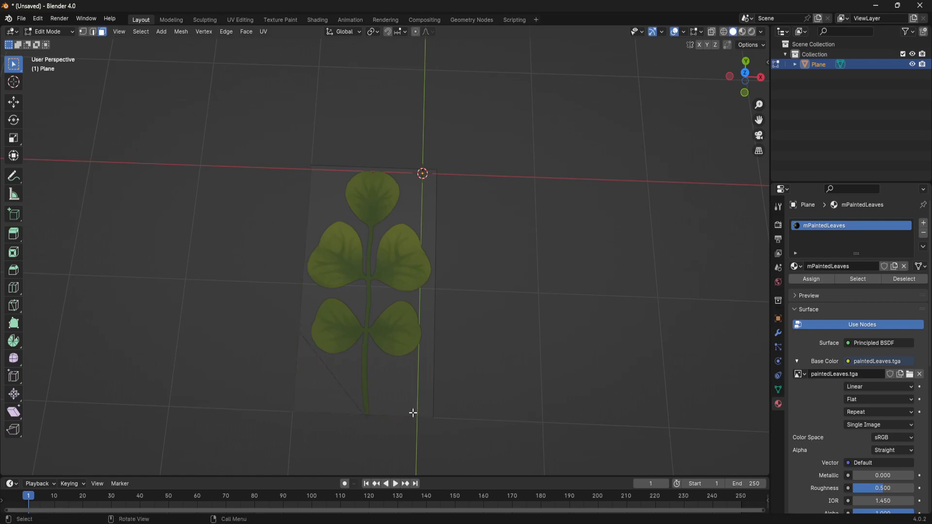
pyautogui.press('k')
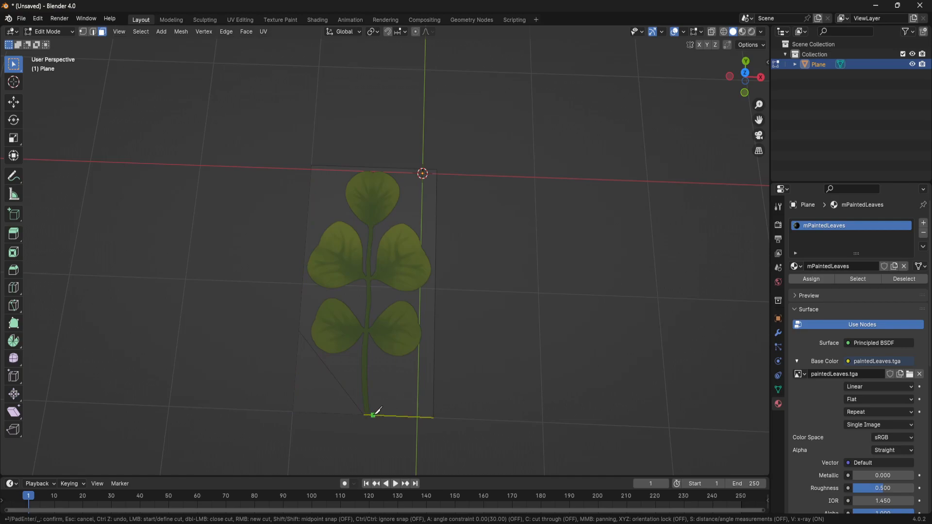
pyautogui.click(377, 413)
pyautogui.press('Escape')
pyautogui.press('k')
pyautogui.click(375, 414)
pyautogui.click(434, 339)
pyautogui.press('Return')
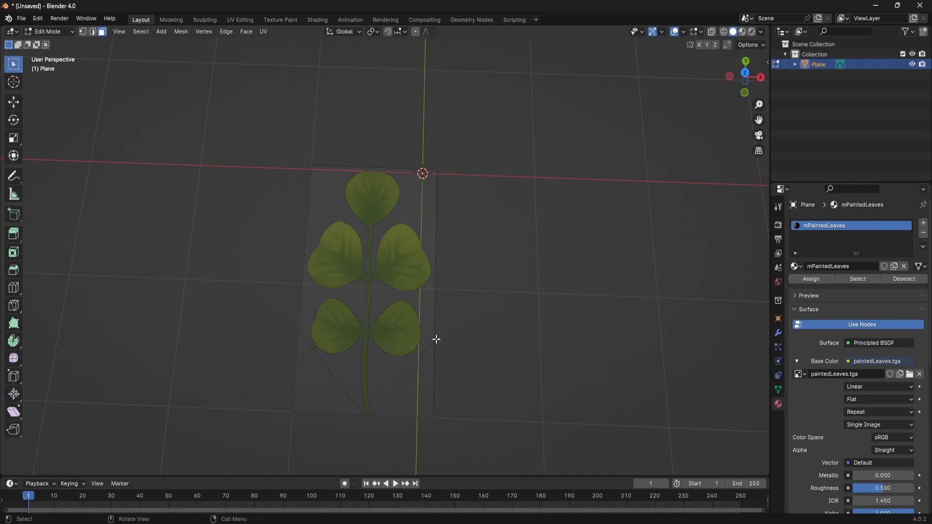
# - Knife-cut both upper corners of the card diagonally, from beside the top leaf to the side edges near the middle leaves
pyautogui.press('k')
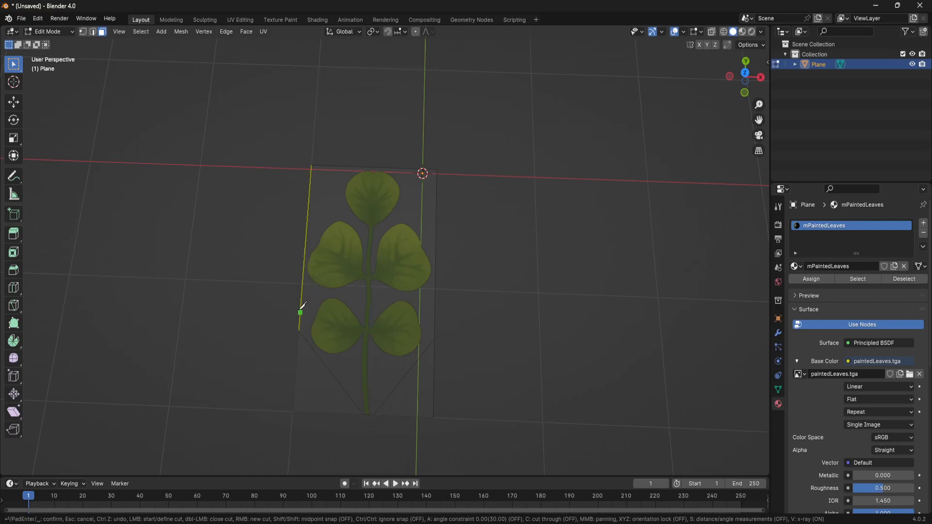
pyautogui.click(347, 166)
pyautogui.click(307, 225)
pyautogui.press('Return')
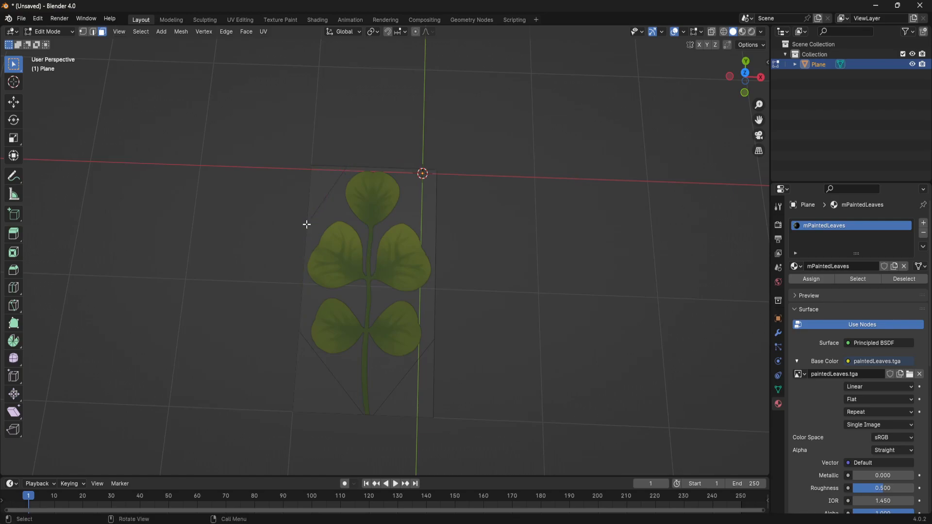
pyautogui.press('k')
pyautogui.click(403, 168)
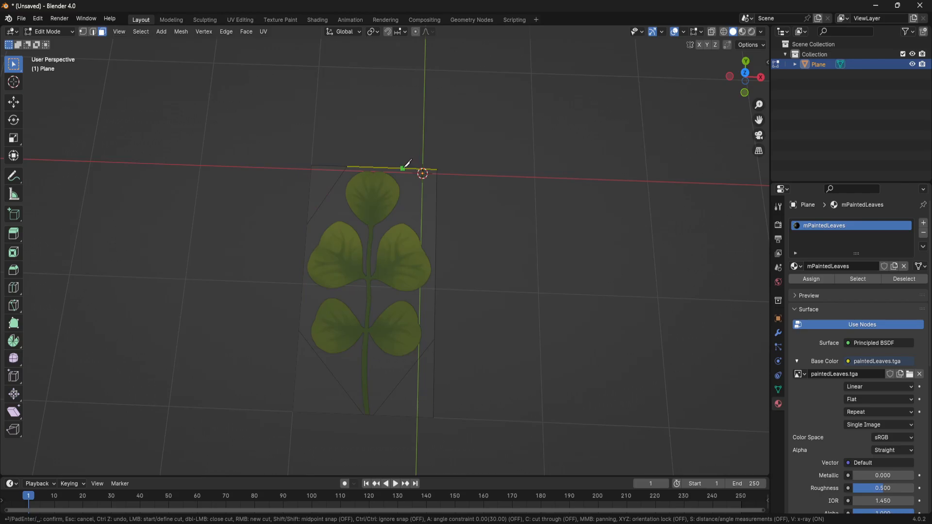
pyautogui.click(436, 247)
pyautogui.press('Return')
# - Delete the four empty triangular corner faces around the sprig
pyautogui.click(427, 197)
pyautogui.keyDown('shift'); pyautogui.click(322, 178); pyautogui.keyUp('shift')
pyautogui.keyDown('shift'); pyautogui.click(317, 387); pyautogui.keyUp('shift')
pyautogui.keyDown('shift'); pyautogui.click(413, 400); pyautogui.keyUp('shift')
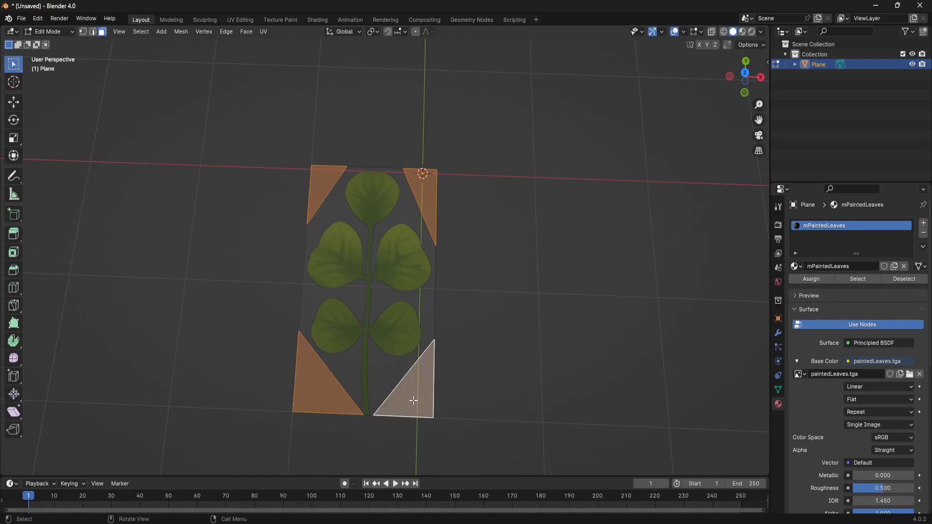
pyautogui.press('x')
pyautogui.click(415, 405)
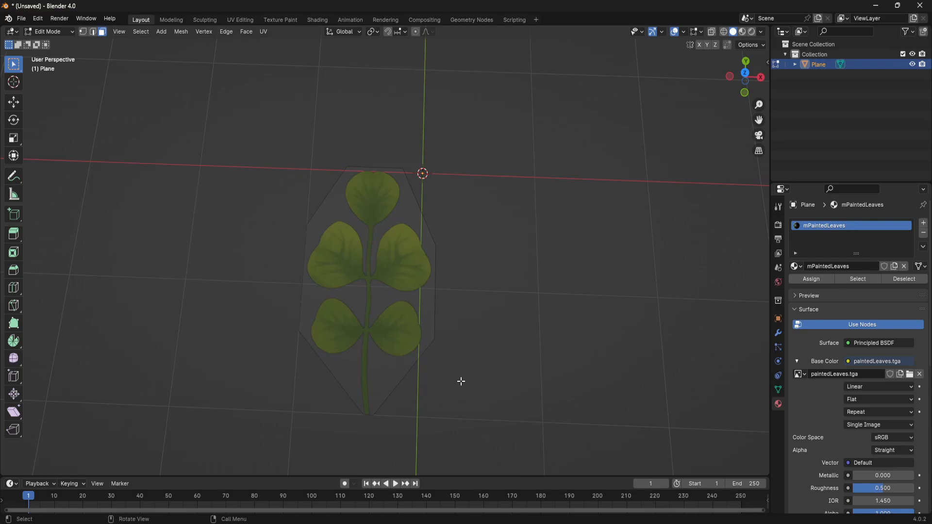
# - Knife-cut the card lengthwise along the stem, from its base through the leaf joints to the tip of the top leaf
pyautogui.press('k')
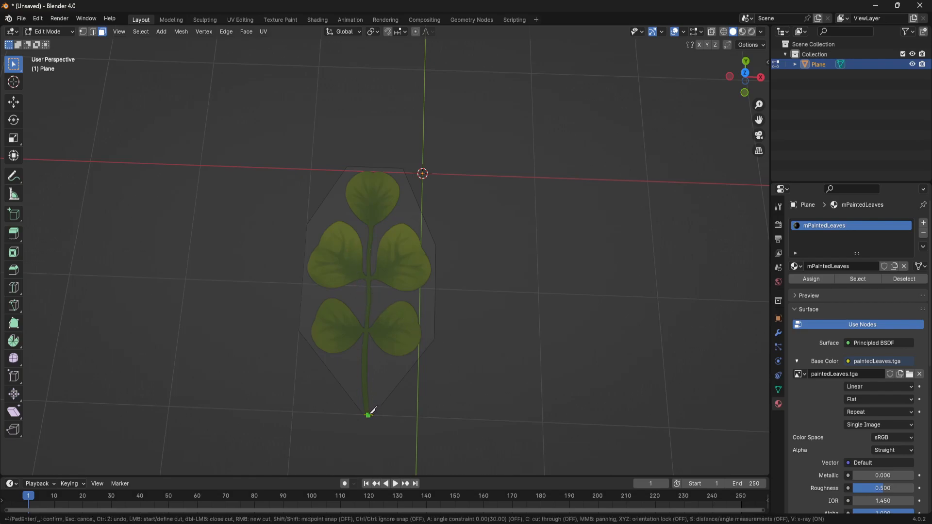
pyautogui.click(368, 415)
pyautogui.click(365, 369)
pyautogui.click(366, 330)
pyautogui.click(370, 278)
pyautogui.click(372, 224)
pyautogui.click(374, 168)
pyautogui.press('Return')
# - Knife-cut from the middle stem joint to the upper side corner on each side of the card
pyautogui.press('k')
pyautogui.click(370, 279)
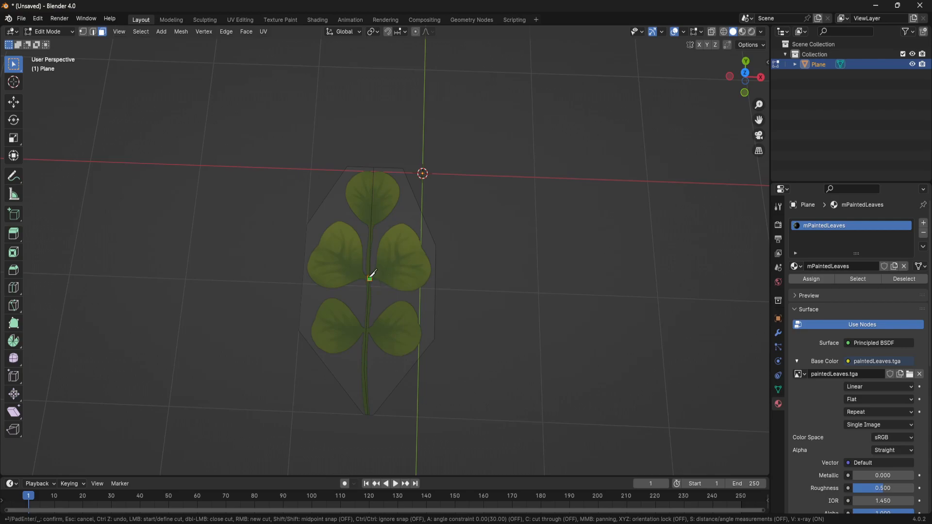
pyautogui.click(307, 224)
pyautogui.press('Return')
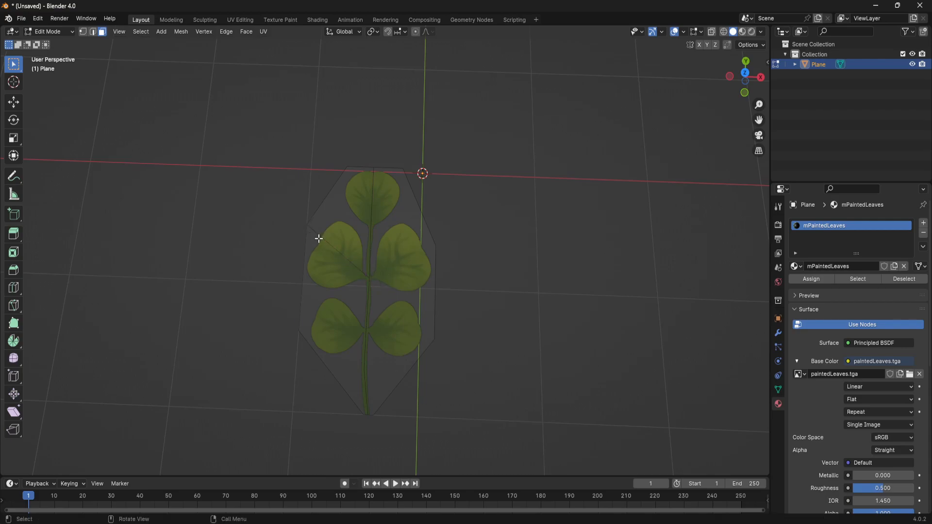
pyautogui.press('k')
pyautogui.click(369, 279)
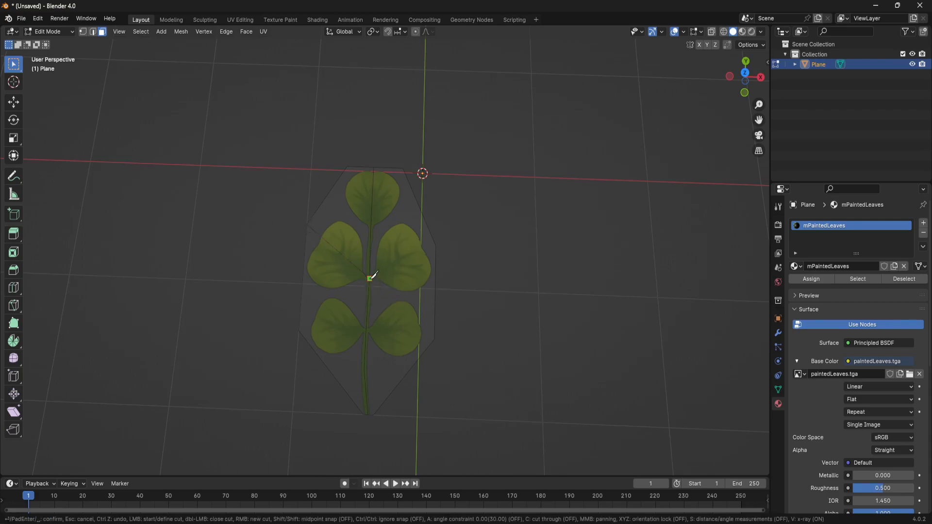
pyautogui.click(436, 246)
pyautogui.press('Return')
# - Knife-cut from the lowest leaf joint on the stem to the lower side corner on each side of the card
pyautogui.press('k')
pyautogui.click(366, 331)
pyautogui.click(435, 337)
pyautogui.press('Return')
pyautogui.press('k')
pyautogui.click(367, 331)
pyautogui.click(299, 331)
pyautogui.press('Return')
# - Knife-cut across the card between both upper side corners, passing through the stem vertex just below the top leaf
pyautogui.moveTo(456, 309); pyautogui.dragTo(422, 308, button='middle')
pyautogui.press('1')
pyautogui.press('k')
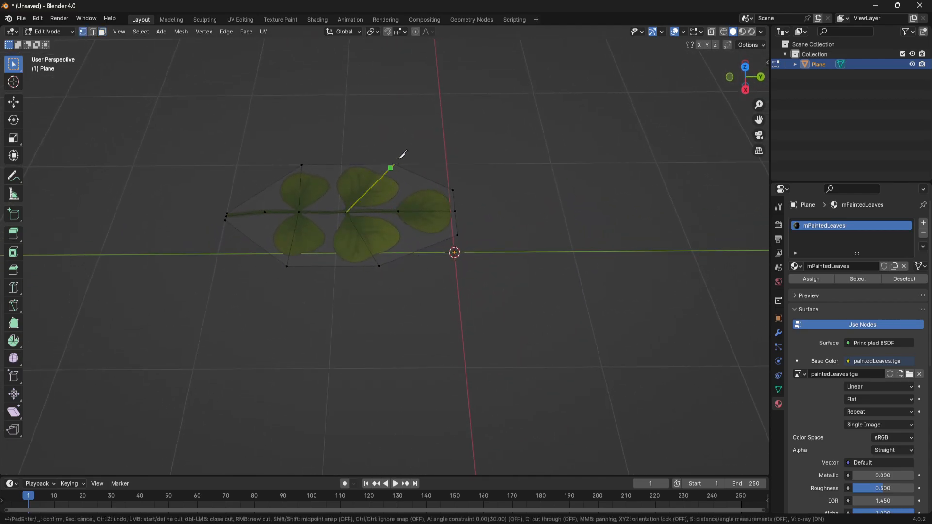
pyautogui.click(394, 165)
pyautogui.click(399, 210)
pyautogui.click(379, 266)
pyautogui.press('Return')
pyautogui.moveTo(398, 308); pyautogui.dragTo(432, 265, button='middle')
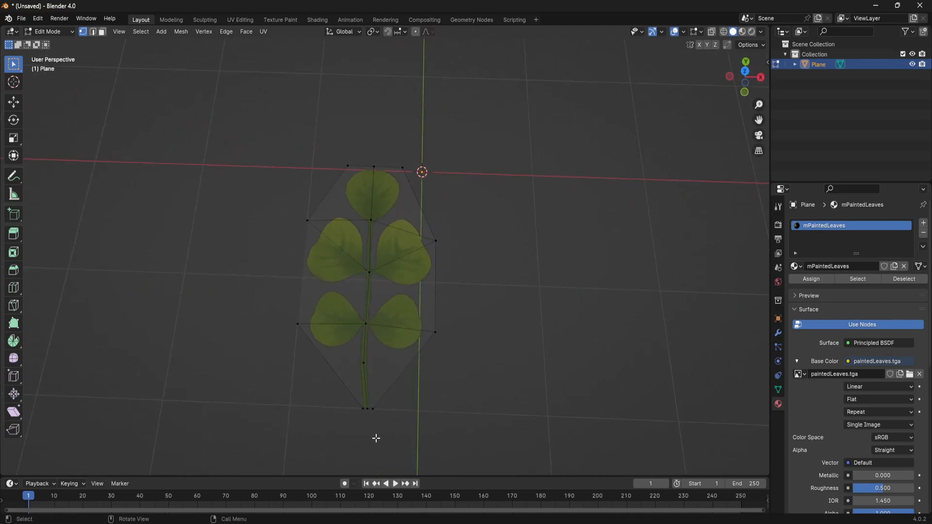
# - Try dissolving the stem vertex between the lowest leaf joint and the stem base
pyautogui.press('k')
pyautogui.click(364, 363)
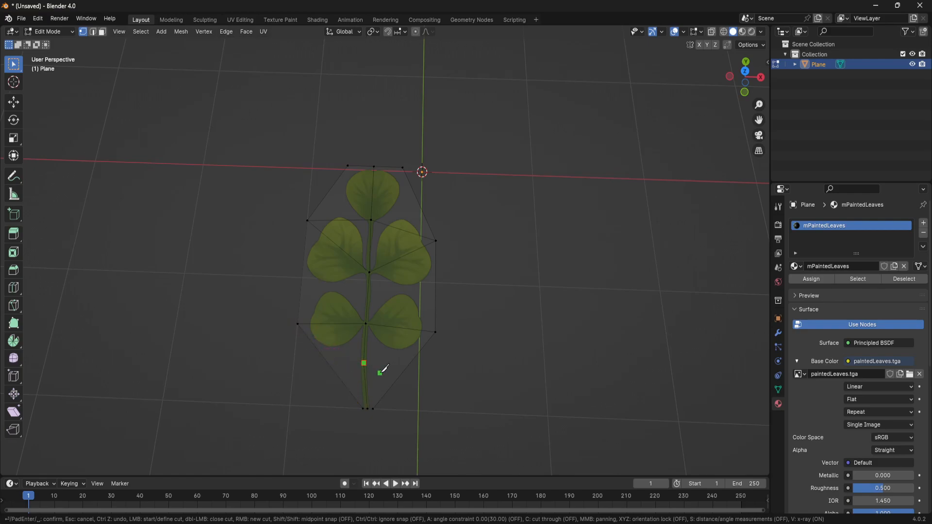
pyautogui.press('Return')
pyautogui.click(363, 362)
pyautogui.press('x')
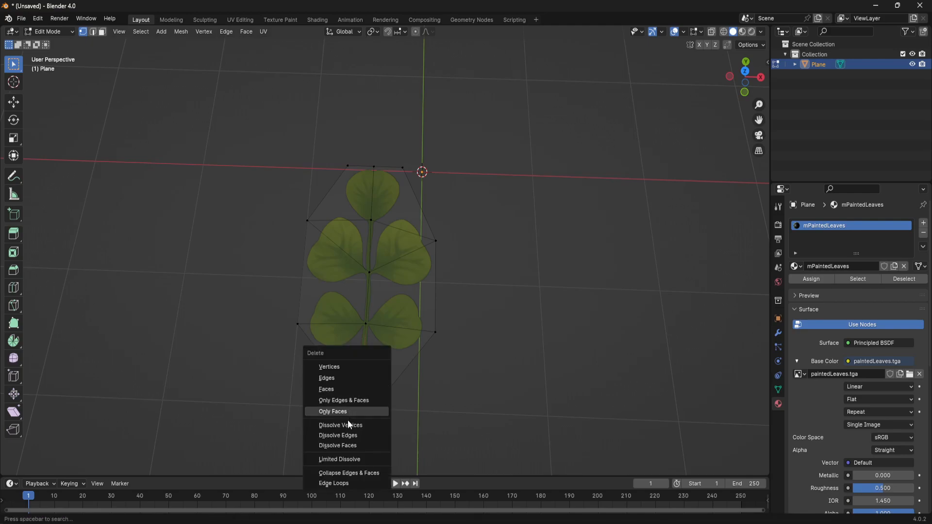
pyautogui.click(351, 428)
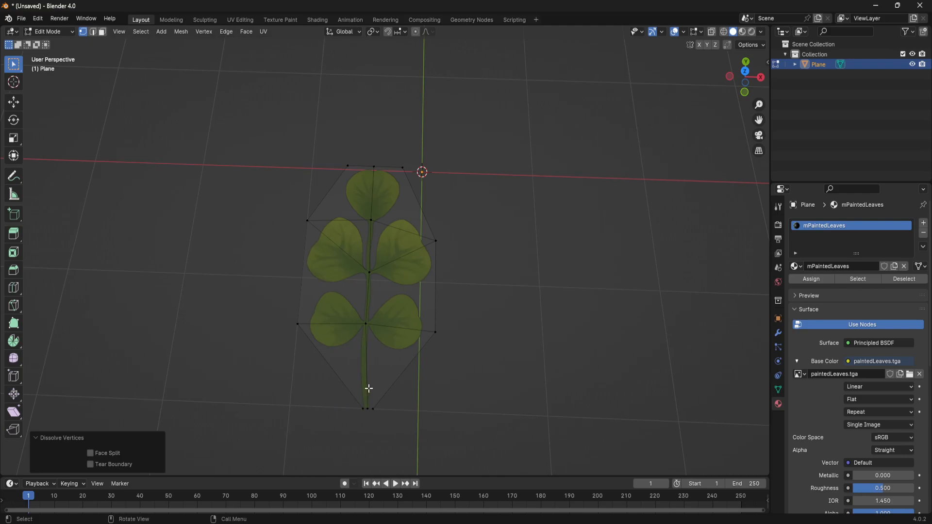
pyautogui.press('k')
pyautogui.hotkey('ctrl', 'z')
pyautogui.hotkey('ctrl', 'z')
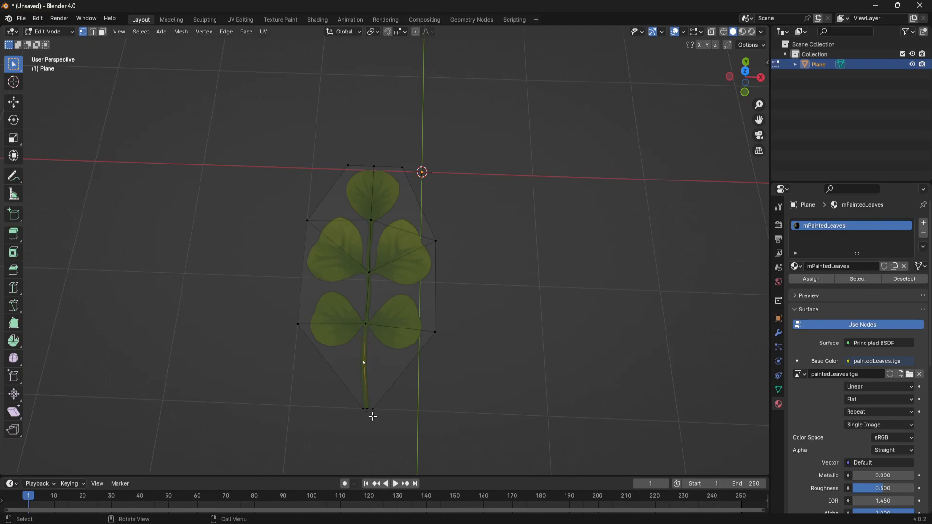
pyautogui.press('k')
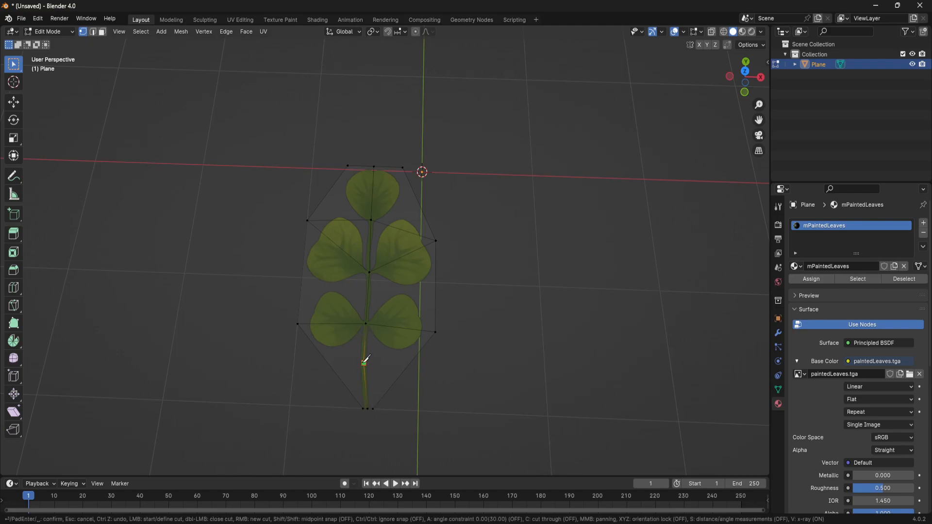
pyautogui.click(364, 363)
pyautogui.click(410, 363)
pyautogui.press('Return')
pyautogui.press('ctrl')
# - Knife-cut from the stem vertex below the lowest leaves to the lower diagonal edge on each side, and check the new faces
pyautogui.press('k')
pyautogui.click(364, 363)
pyautogui.click(422, 349)
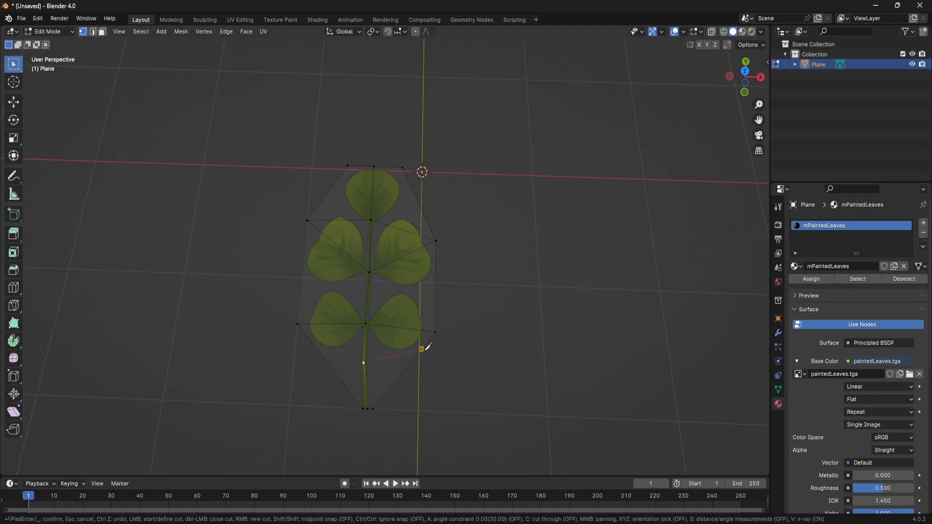
pyautogui.click(363, 363)
pyautogui.click(318, 350)
pyautogui.press('Return')
pyautogui.press('3')
pyautogui.click(354, 384)
pyautogui.keyDown('shift'); pyautogui.click(381, 377); pyautogui.keyUp('shift')
pyautogui.click(413, 404)
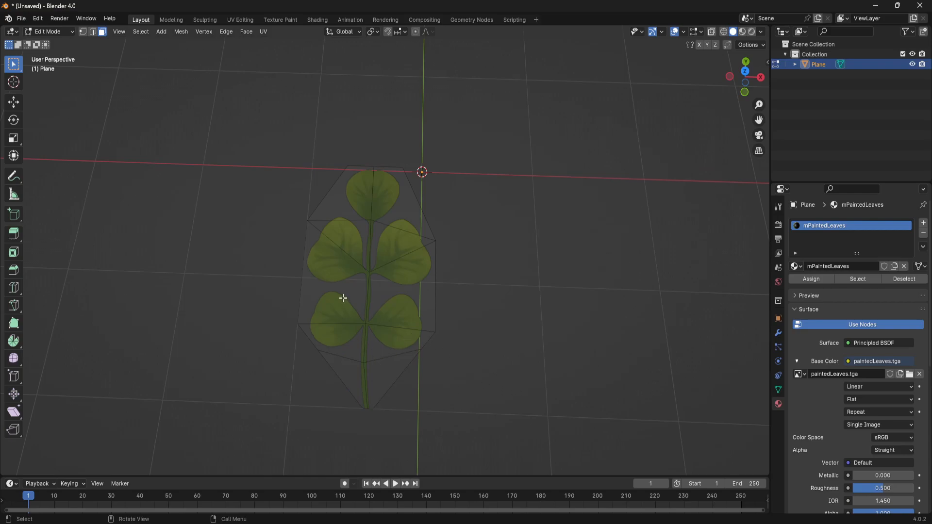
# - Try bending the card by raising the crosswise row of three vertices just below the top leaf
pyautogui.moveTo(478, 406); pyautogui.dragTo(410, 368, button='middle')
pyautogui.press('1')
pyautogui.moveTo(364, 161); pyautogui.dragTo(429, 339)
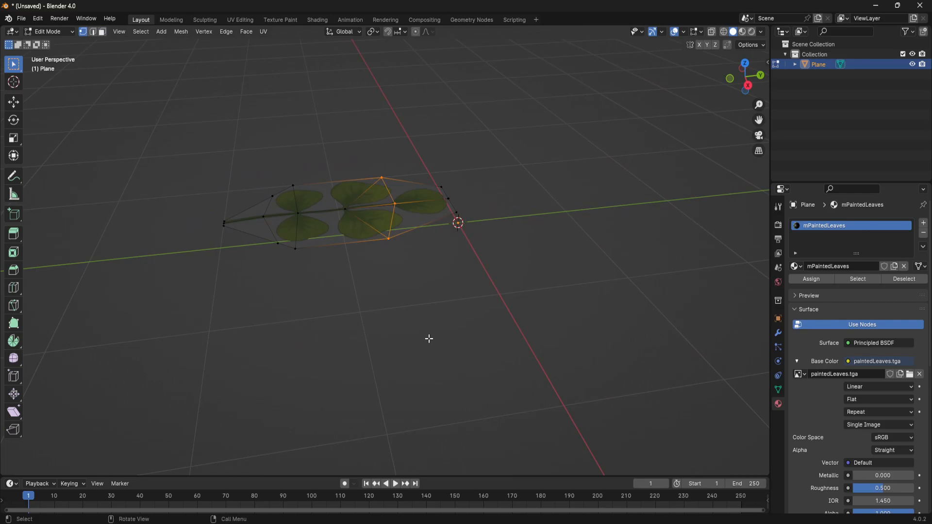
pyautogui.press('g')
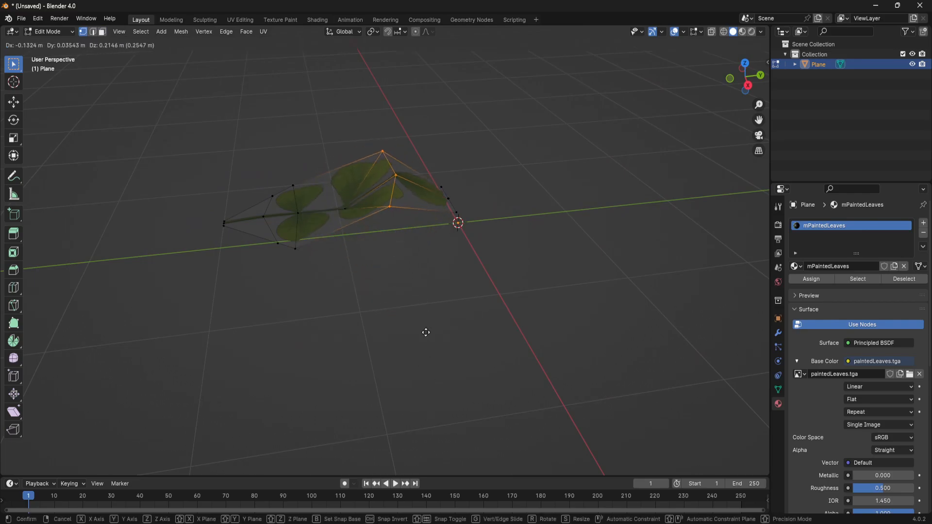
pyautogui.click(439, 333)
pyautogui.hotkey('ctrl', 's')
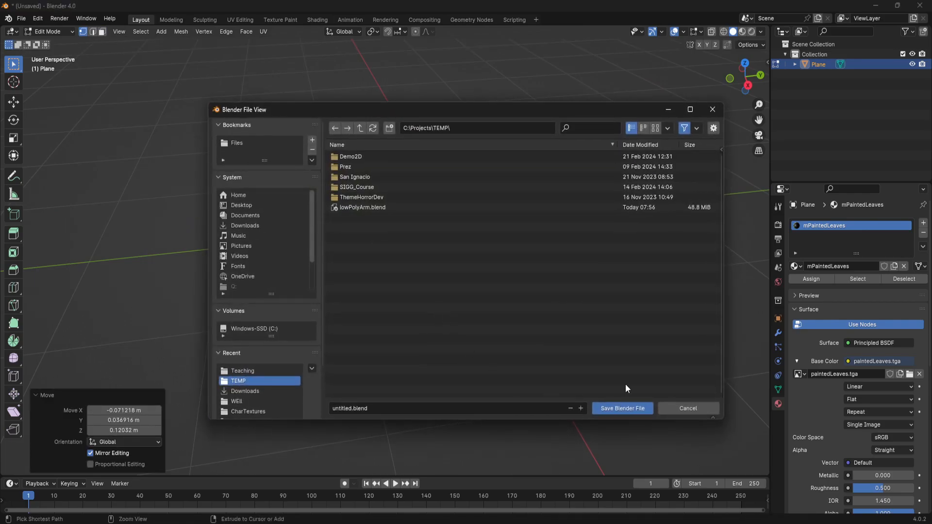
pyautogui.click(687, 410)
pyautogui.moveTo(421, 284); pyautogui.dragTo(470, 292, button='middle')
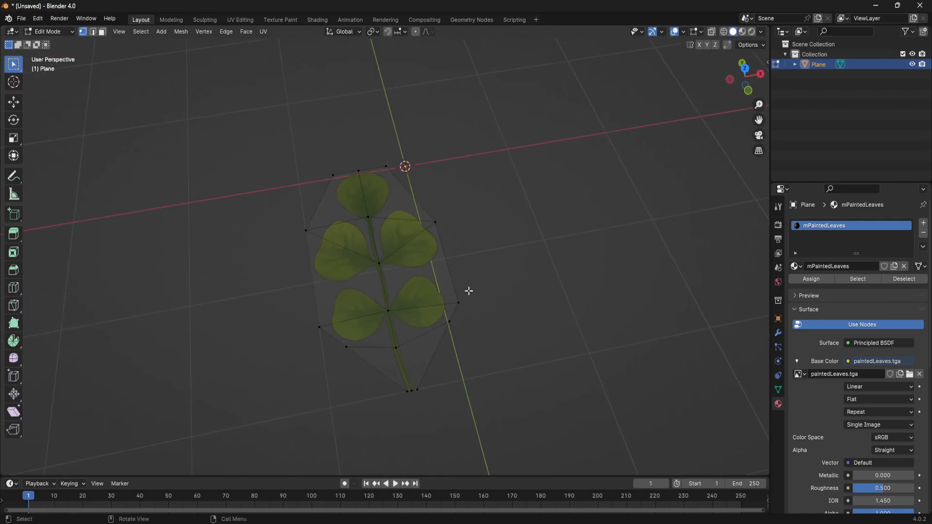
# - Move the whole linked card about 0.41 m in X and 1.94 m in Y in top view so the stem base sits at the origin
pyautogui.press('3')
pyautogui.click(397, 244)
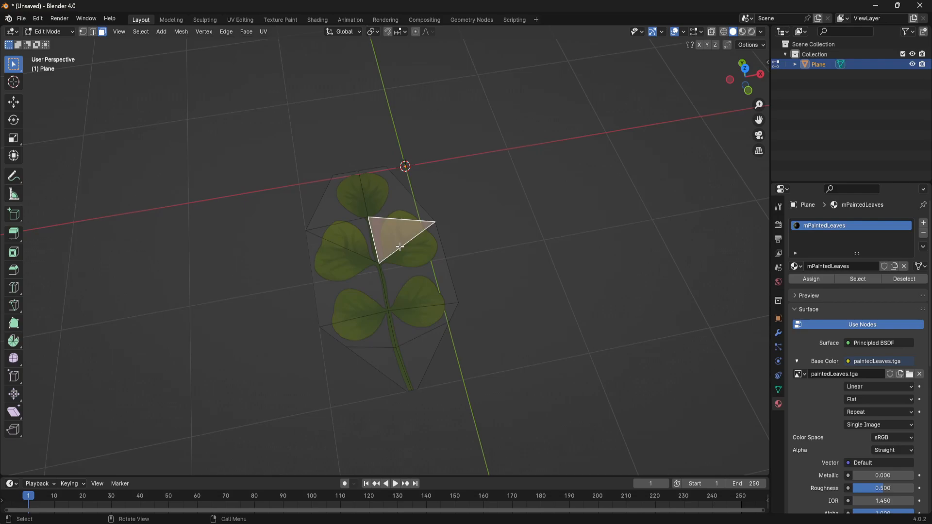
pyautogui.moveTo(399, 247); pyautogui.dragTo(445, 265, button='middle')
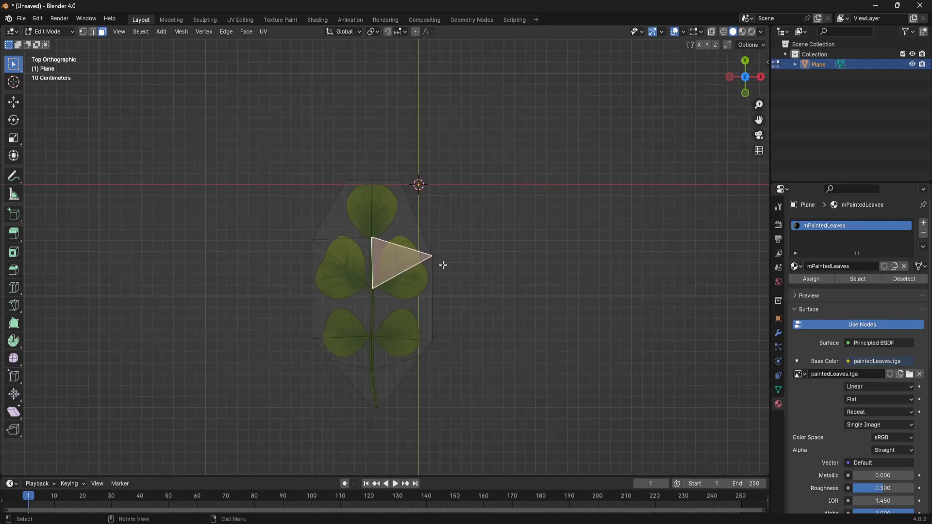
pyautogui.press('l')
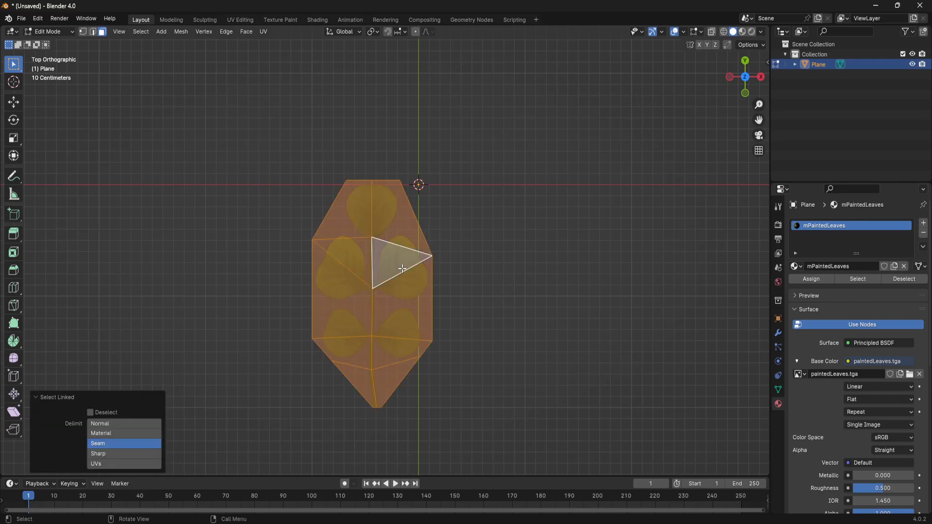
pyautogui.press('g')
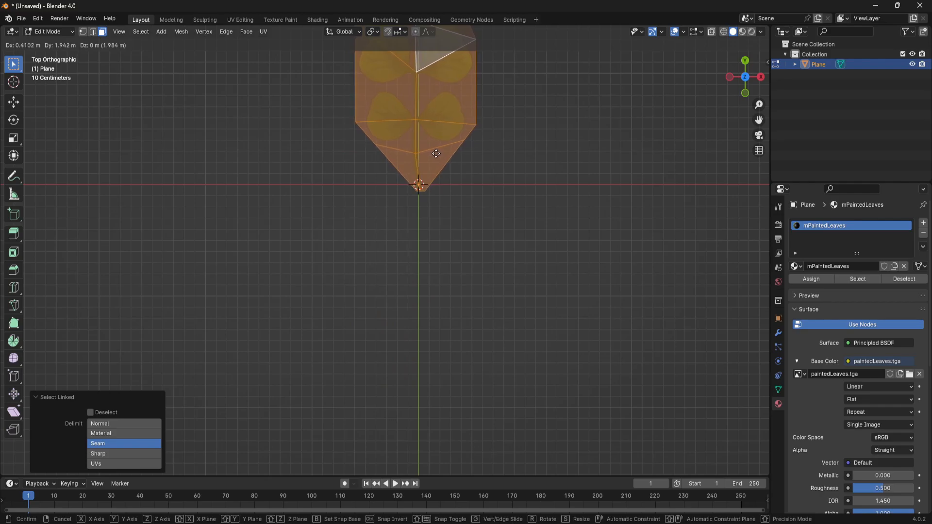
pyautogui.click(436, 153)
# - Return to Object Mode and rotate the flat card so it tilts upward from its stem base at the origin
pyautogui.moveTo(544, 187); pyautogui.dragTo(546, 360, button='middle')
pyautogui.click(546, 386)
pyautogui.press('Tab')
pyautogui.press('r')
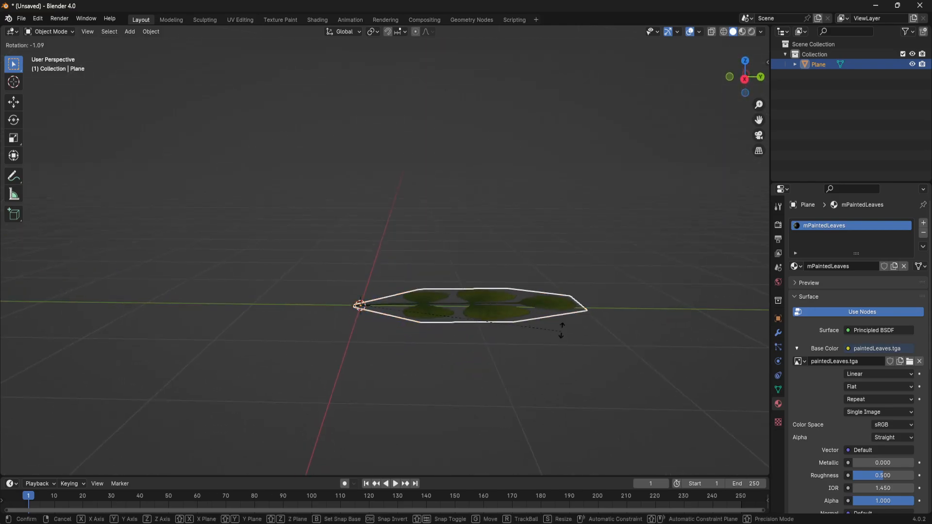
pyautogui.click(502, 218)
pyautogui.moveTo(502, 219); pyautogui.dragTo(459, 329, button='middle')
pyautogui.click(519, 316)
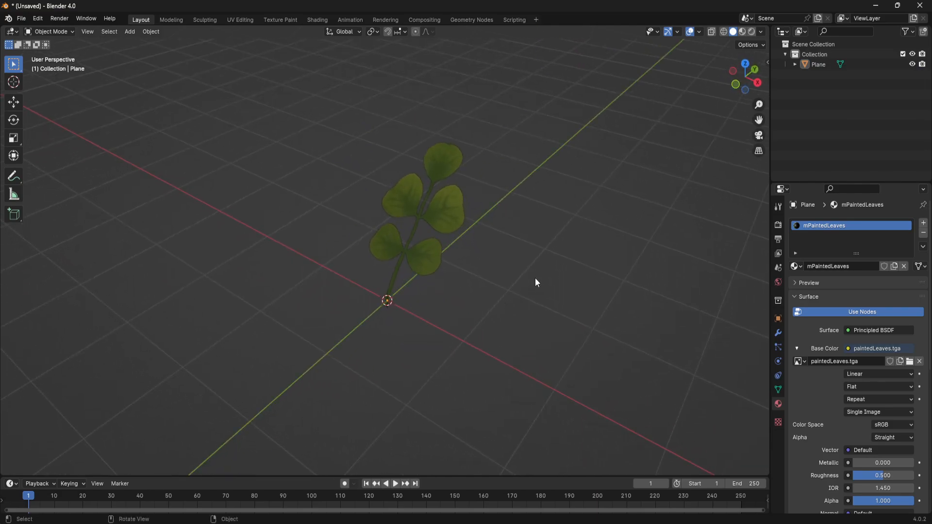
# - Duplicate the tilted leaf card and rotate the copy 109° about the global Z axis
pyautogui.click(460, 205)
pyautogui.moveTo(461, 204); pyautogui.dragTo(502, 231, button='middle')
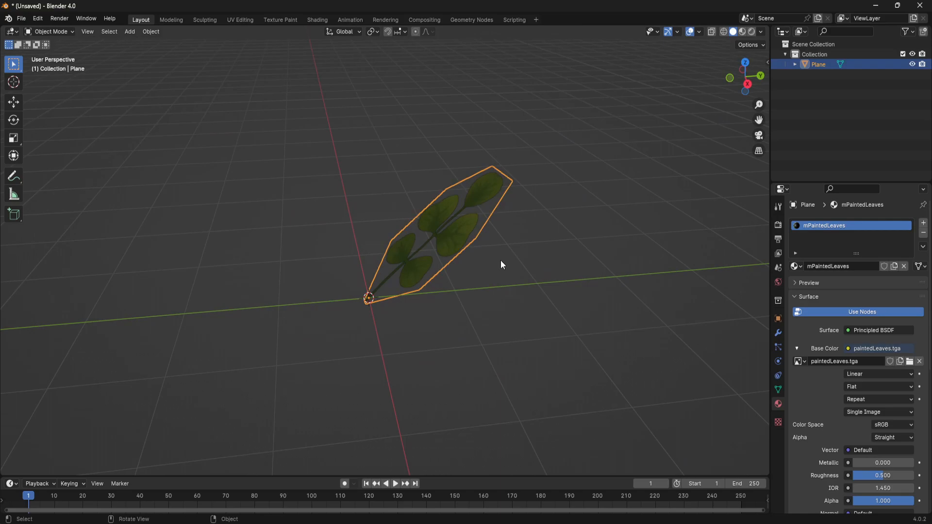
pyautogui.moveTo(501, 265); pyautogui.dragTo(576, 290, button='middle')
pyautogui.press('Tab')
pyautogui.press('Tab')
pyautogui.moveTo(508, 264); pyautogui.dragTo(520, 280, button='middle')
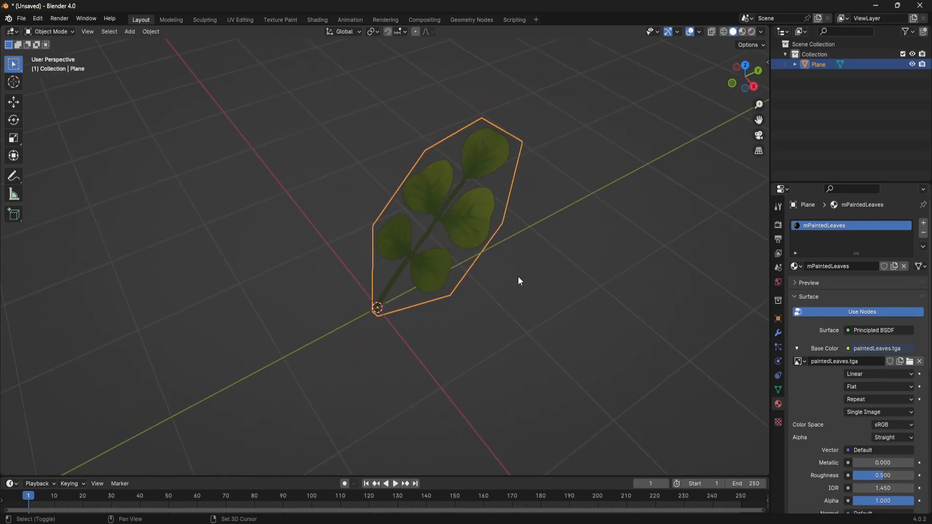
pyautogui.hotkey('shift', 'd')
pyautogui.press('r')
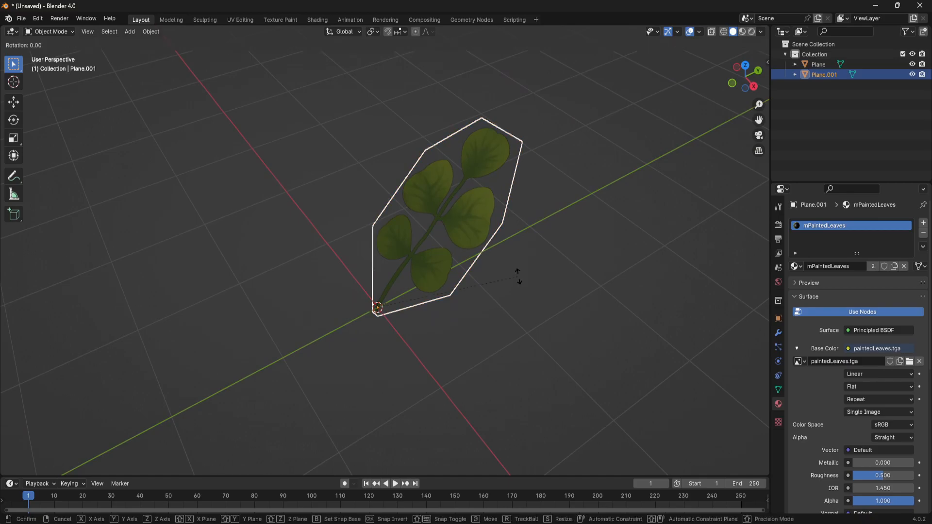
pyautogui.press('z')
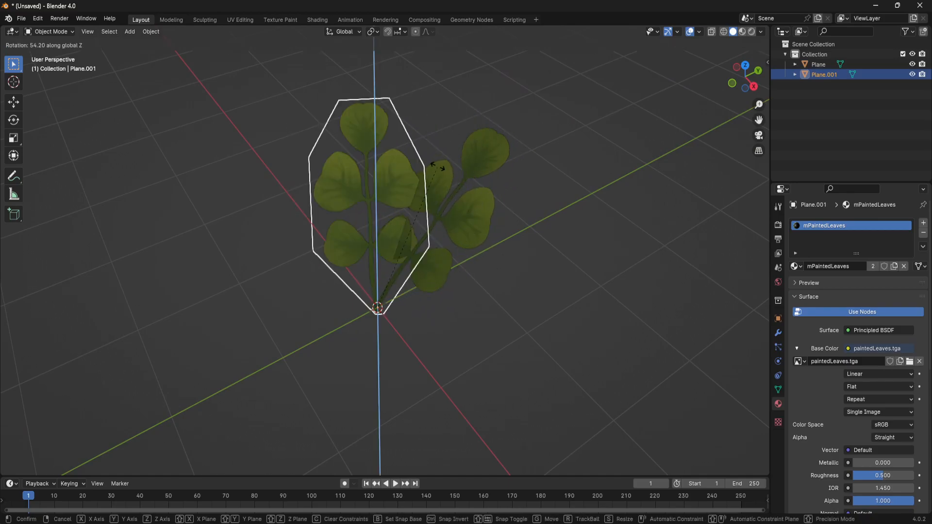
pyautogui.click(299, 173)
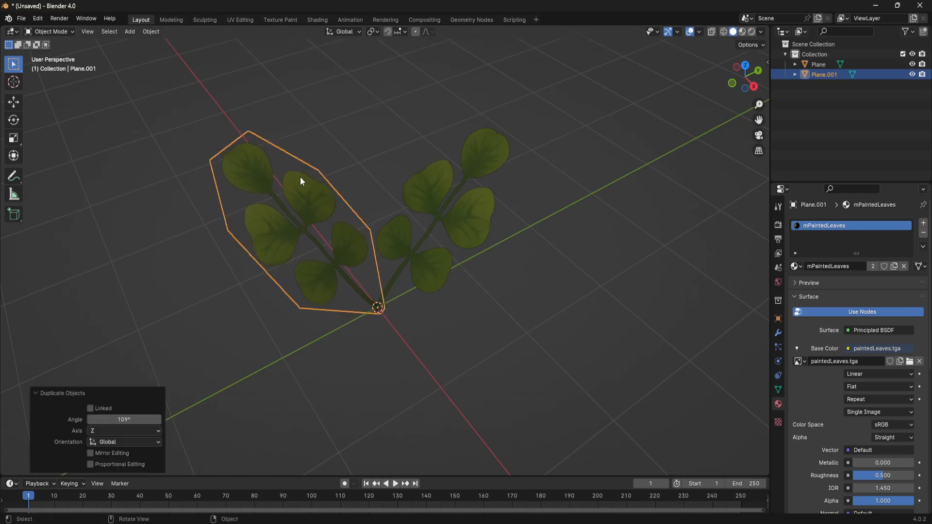
# - Duplicate the rotated copy and turn the third card farther around the global Z axis, spreading the three sprigs around the origin
pyautogui.hotkey('shift', 'd')
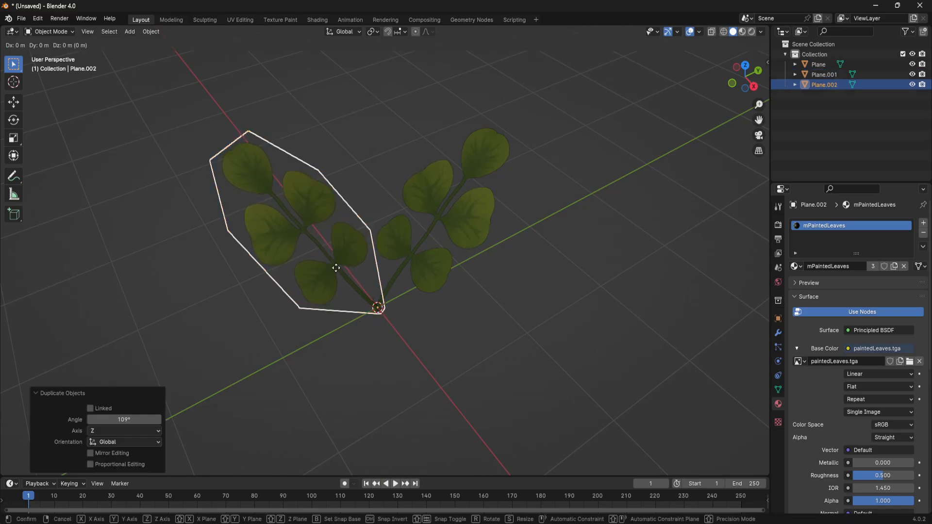
pyautogui.press('r')
pyautogui.press('z')
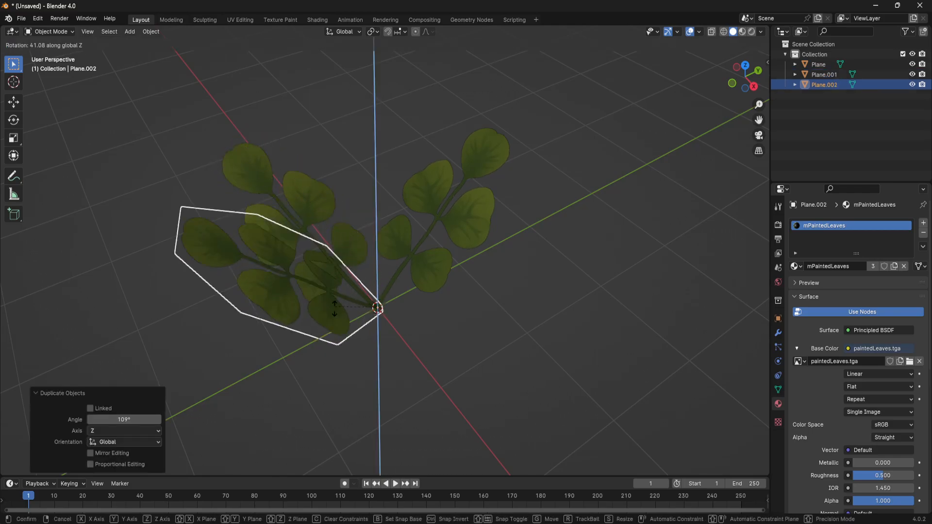
pyautogui.click(359, 379)
pyautogui.moveTo(575, 316); pyautogui.dragTo(518, 322, button='middle')
pyautogui.click(531, 317)
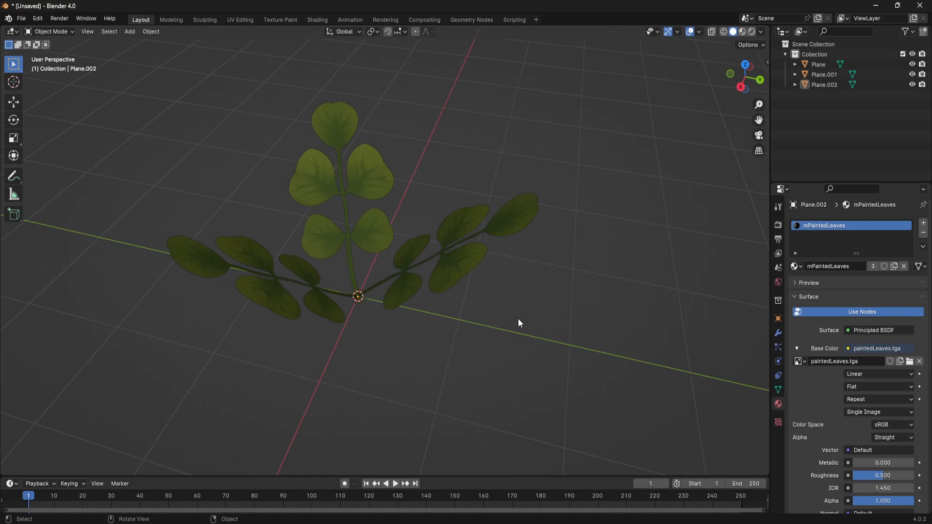
# - Open the original leaf card for vertex editing with X-ray enabled
pyautogui.click(479, 261)
pyautogui.moveTo(475, 286); pyautogui.dragTo(560, 290, button='middle')
pyautogui.press('Tab')
pyautogui.press('1')
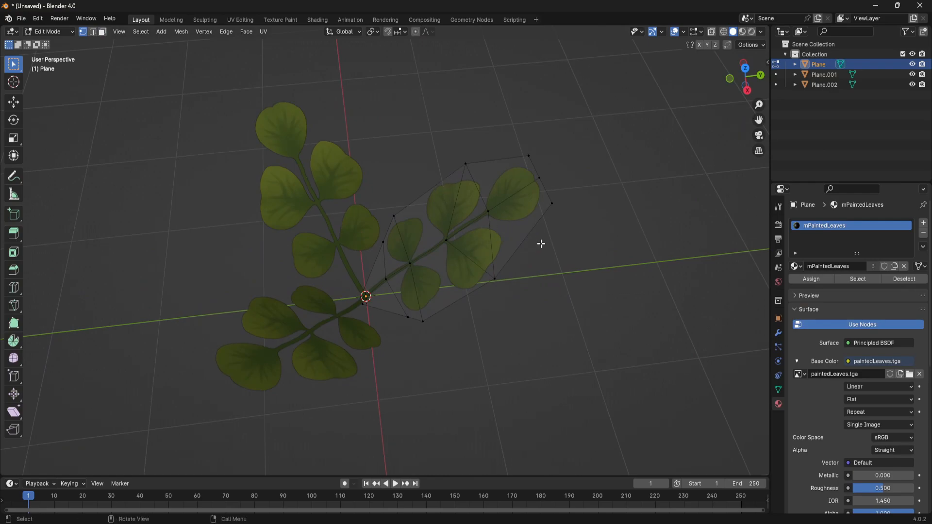
pyautogui.click(712, 32)
pyautogui.moveTo(678, 96); pyautogui.dragTo(576, 141, button='middle')
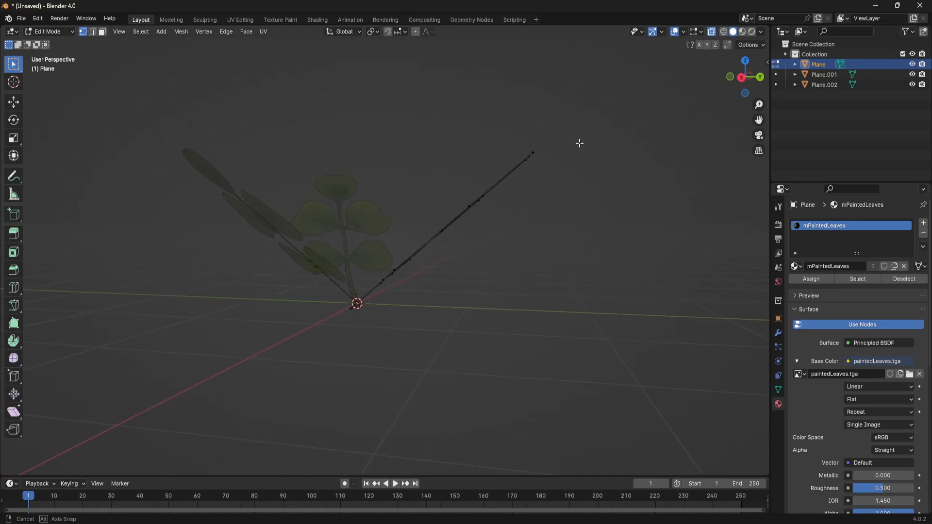
# - Select the original leaf card's tip vertices and turn on proportional editing
pyautogui.moveTo(515, 117); pyautogui.dragTo(612, 219)
pyautogui.moveTo(611, 218); pyautogui.dragTo(562, 246, button='middle')
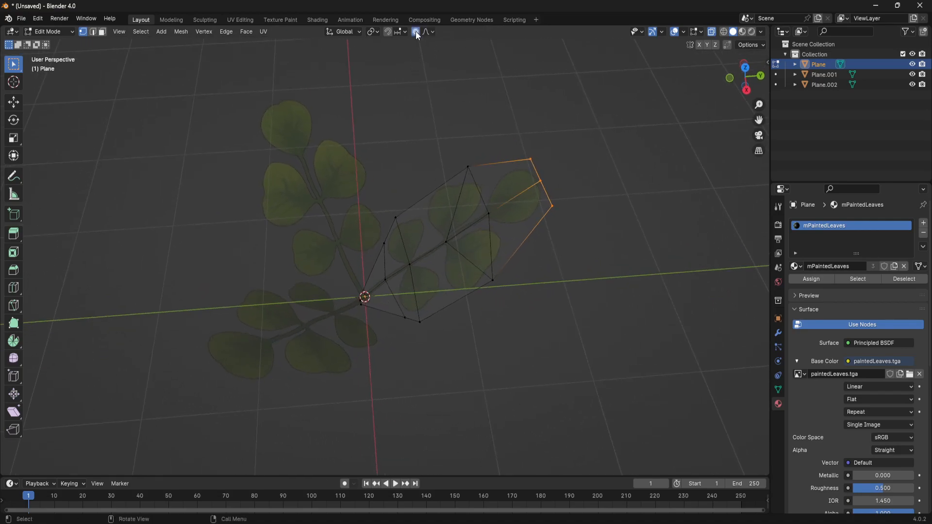
pyautogui.moveTo(541, 177); pyautogui.dragTo(544, 194, button='middle')
# - Try moving and rotating the card's tip vertices with smooth proportional falloff at a size of 1 m
pyautogui.press('g')
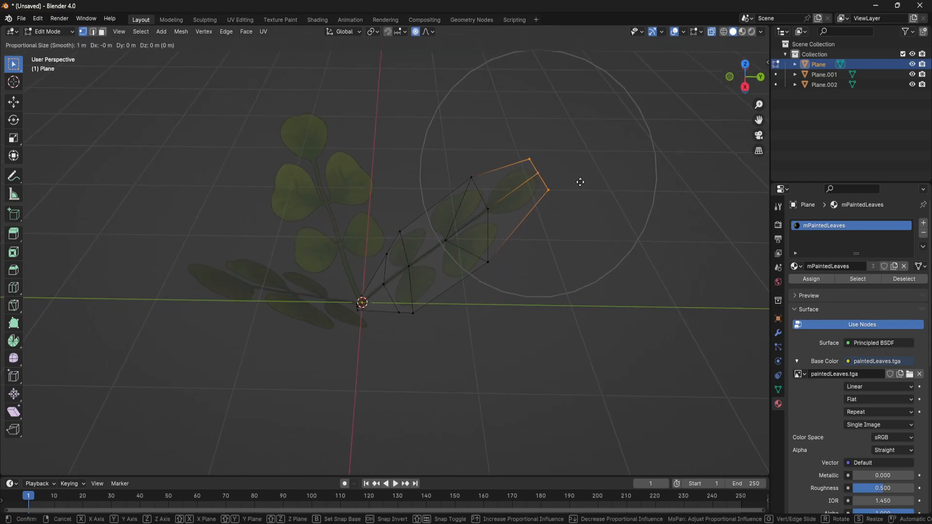
pyautogui.click(580, 183)
pyautogui.moveTo(538, 236); pyautogui.dragTo(558, 210, button='middle')
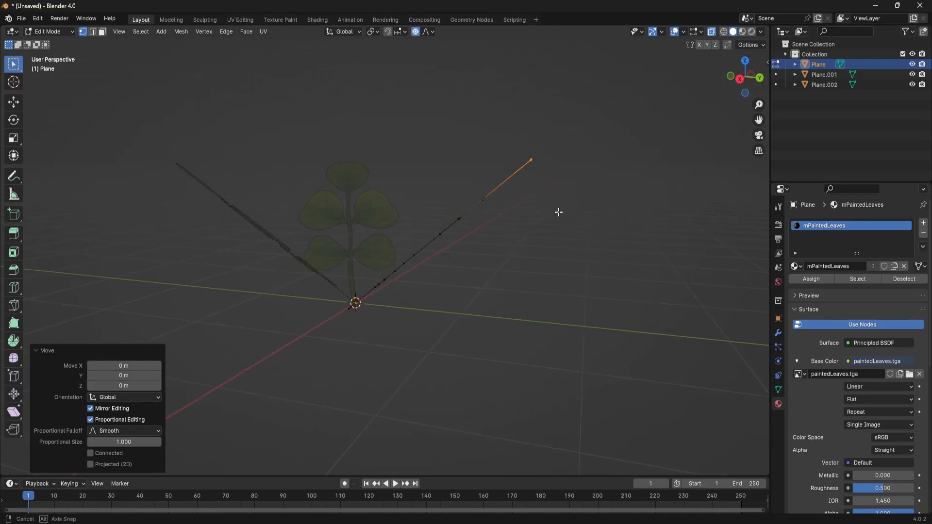
pyautogui.press('r')
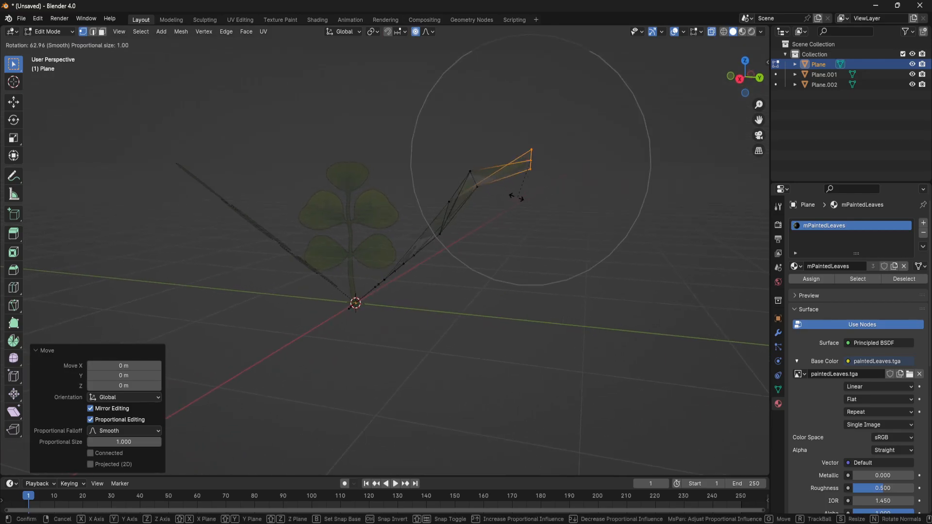
pyautogui.click(535, 209)
pyautogui.moveTo(537, 211); pyautogui.dragTo(560, 231, button='middle')
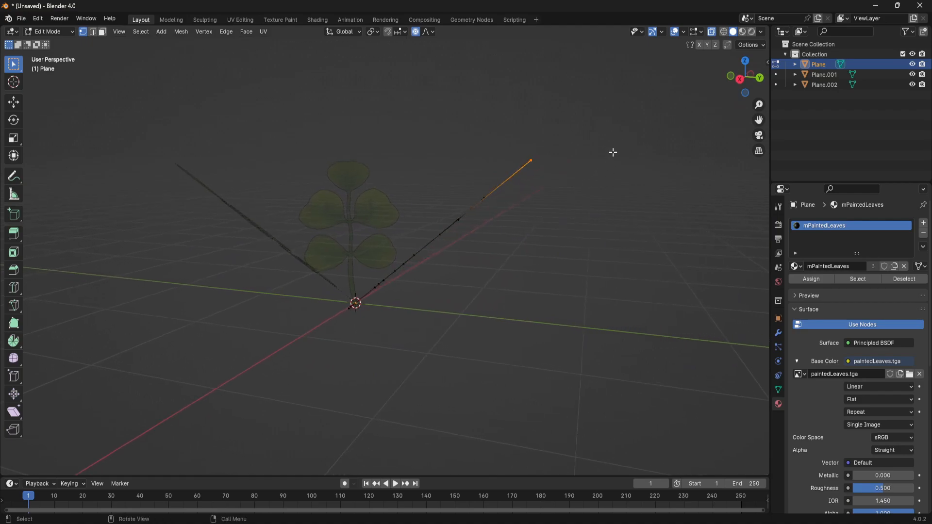
pyautogui.click(400, 31)
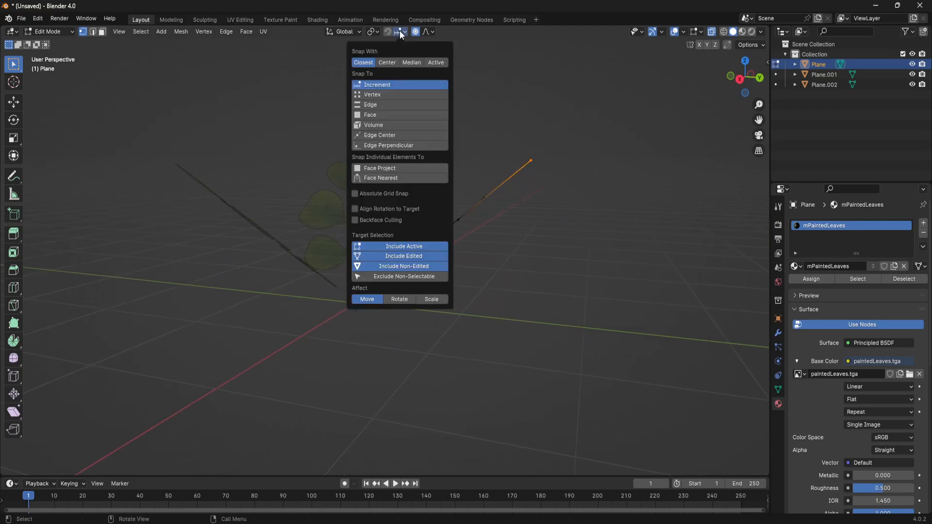
pyautogui.click(380, 31)
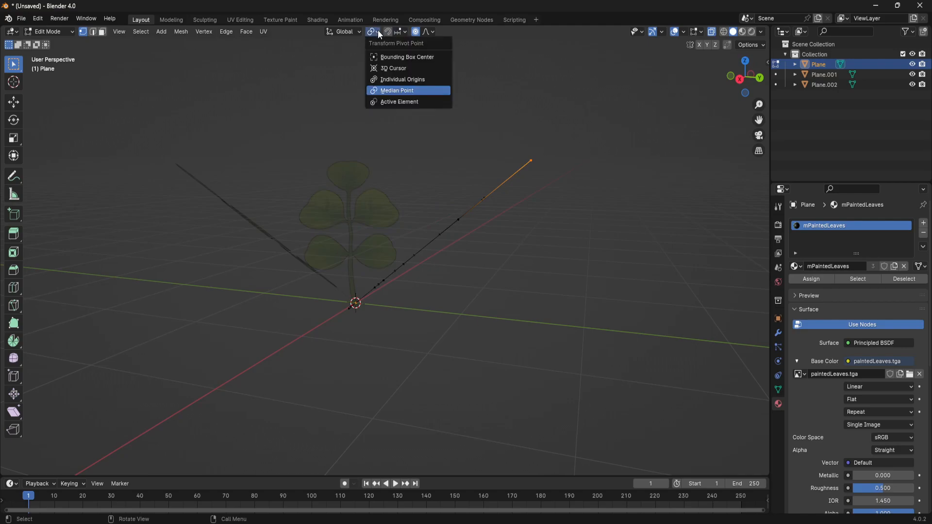
# - Bend the card's tip vertices downward by about 0.3 m with proportional editing, reducing the influence radius below 1 m
pyautogui.moveTo(651, 171); pyautogui.dragTo(574, 232, button='middle')
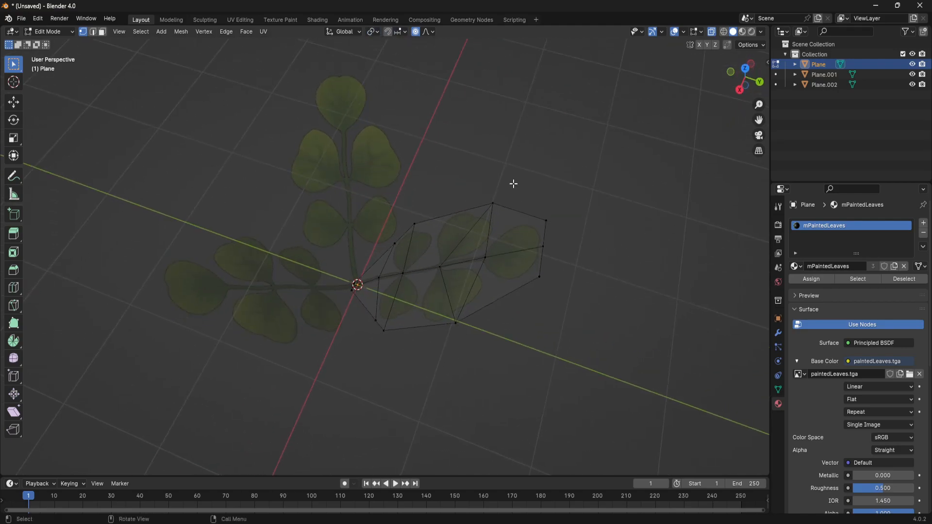
pyautogui.moveTo(597, 333); pyautogui.dragTo(572, 218, button='middle')
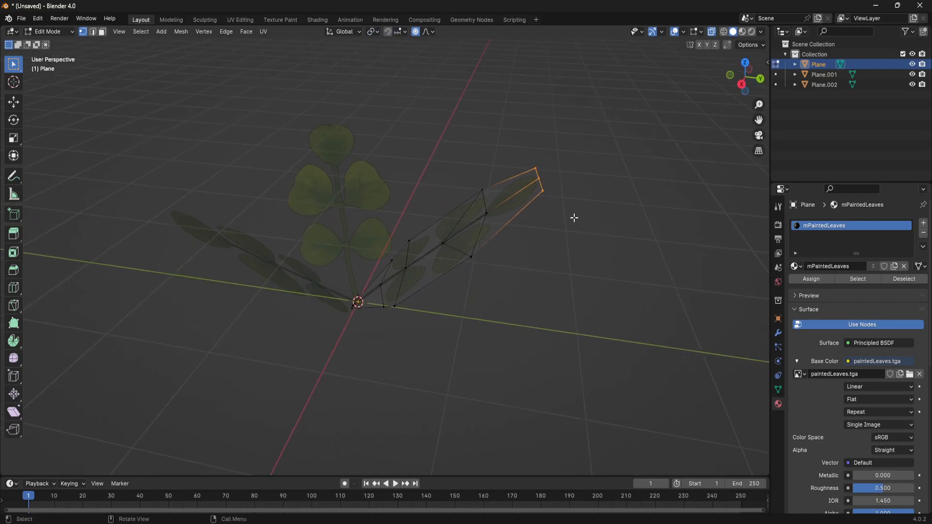
pyautogui.press('g')
pyautogui.scroll(-3, 574, 218)
pyautogui.scroll(9, 575, 217)
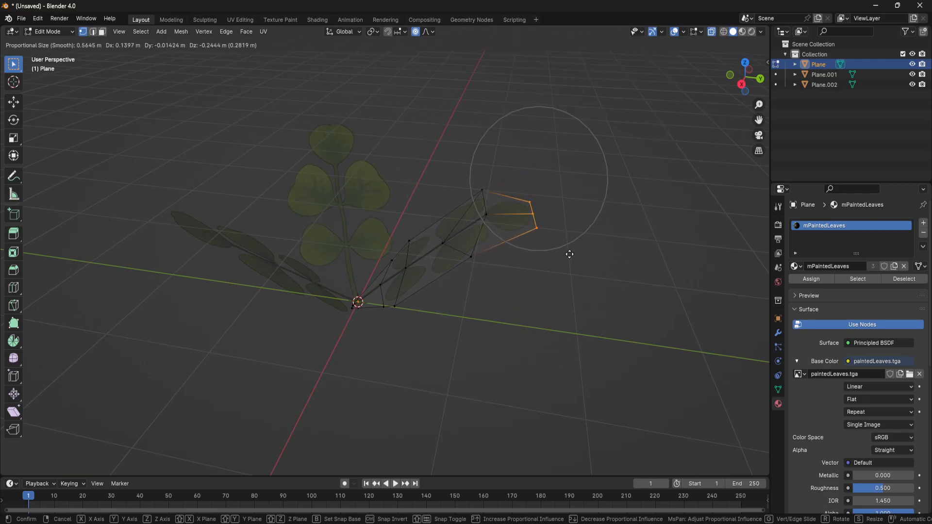
pyautogui.scroll(-3, 575, 254)
pyautogui.scroll(-1, 573, 260)
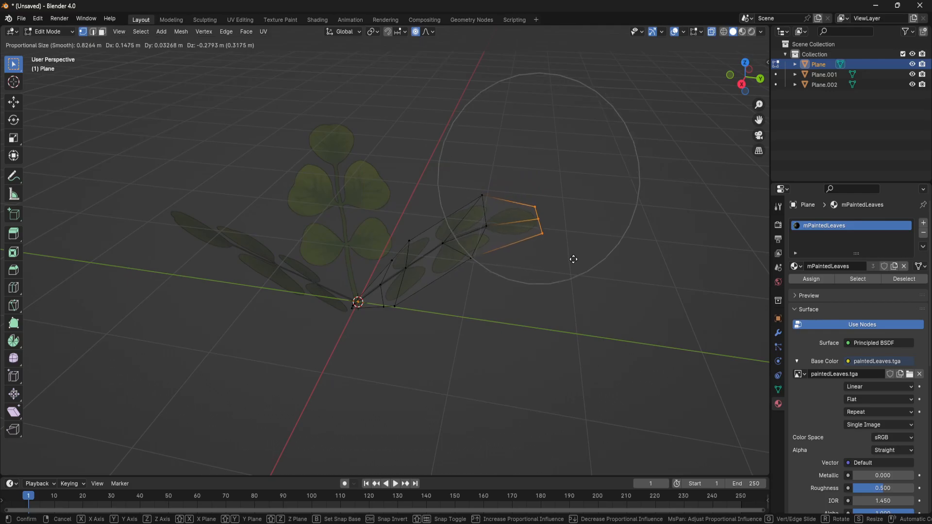
pyautogui.click(574, 267)
# - Lower the card's middle vertices by about 0.14 m and its tip by about 0.11 m with a proportional size of 0.91 m
pyautogui.moveTo(574, 267); pyautogui.dragTo(591, 280, button='middle')
pyautogui.moveTo(440, 180); pyautogui.dragTo(530, 270)
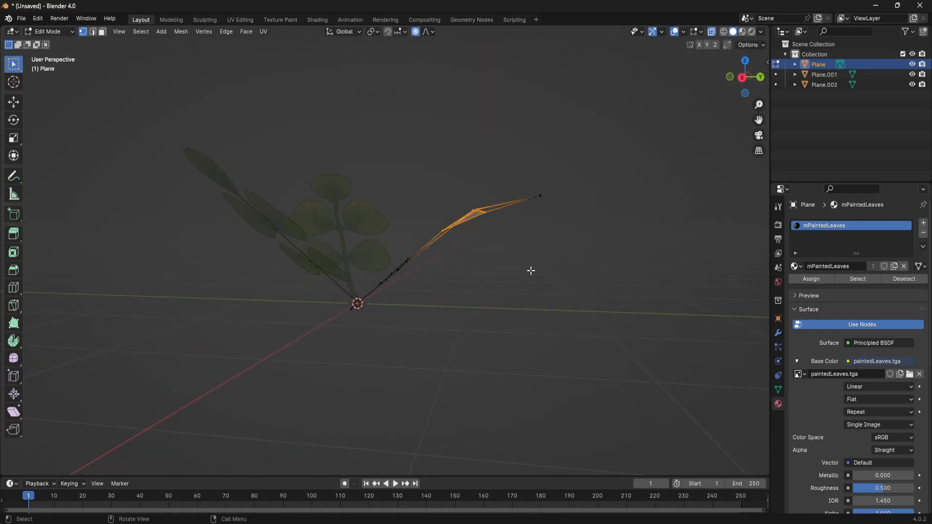
pyautogui.press('g')
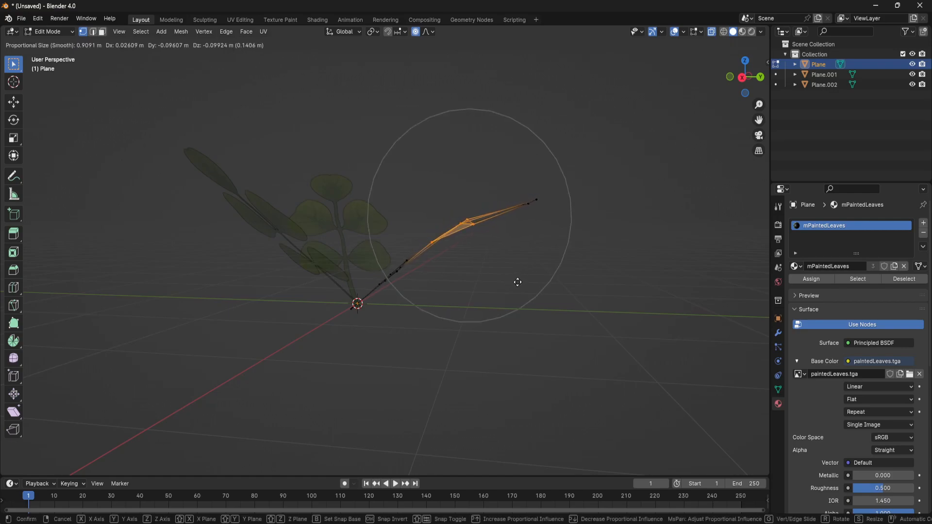
pyautogui.click(518, 282)
pyautogui.moveTo(512, 160); pyautogui.dragTo(550, 226)
pyautogui.press('g')
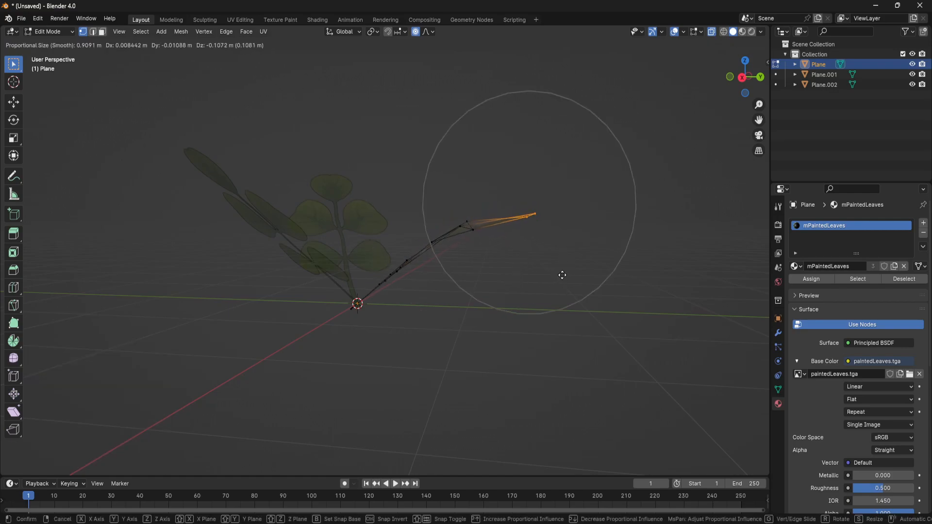
pyautogui.click(562, 276)
# - Rotate the outer half of the leaf card with proportional editing to curve the sprig's end further
pyautogui.moveTo(423, 168); pyautogui.dragTo(554, 272)
pyautogui.moveTo(554, 272)
pyautogui.mouseDown(button='middle')
pyautogui.moveTo(585, 330)
pyautogui.moveTo(558, 306)
pyautogui.moveTo(564, 280)
pyautogui.mouseUp(button='middle')
pyautogui.press('r')
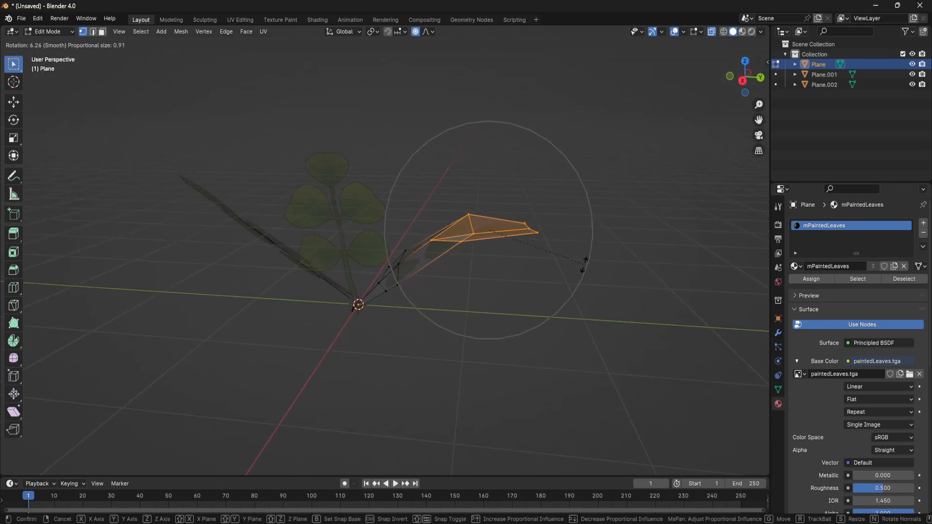
pyautogui.click(491, 315)
# - Turn off proportional editing and lower the two outer tip corner vertices along the global Z axis
pyautogui.moveTo(491, 314); pyautogui.dragTo(380, 288, button='middle')
pyautogui.moveTo(477, 226); pyautogui.dragTo(426, 243, button='middle')
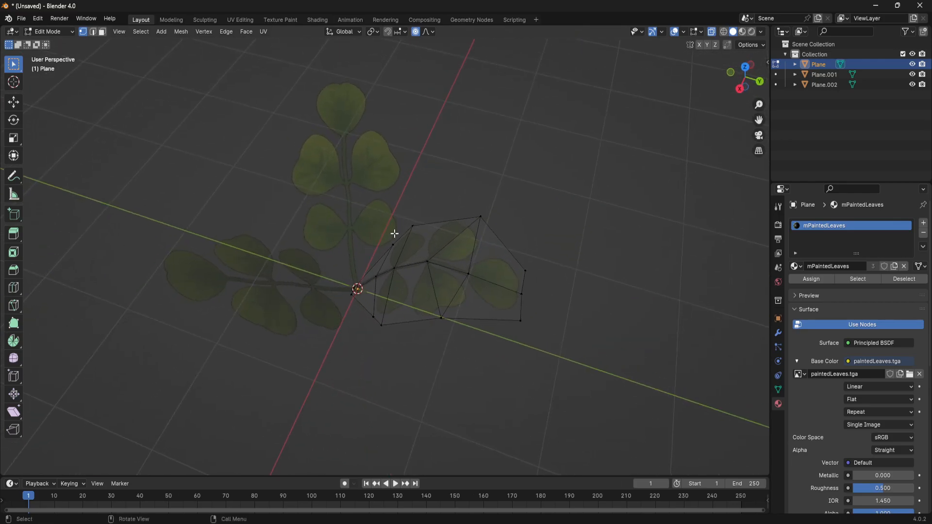
pyautogui.moveTo(530, 311); pyautogui.dragTo(548, 256, button='middle')
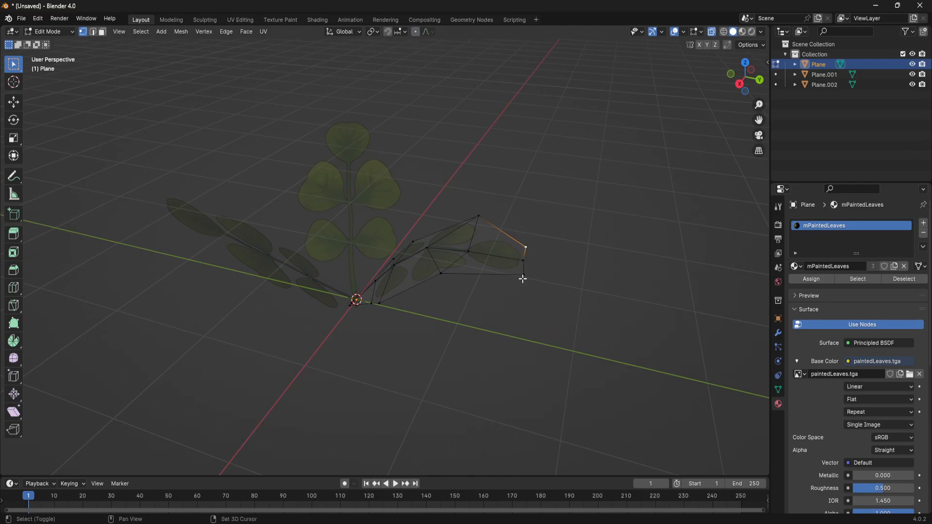
pyautogui.press('g')
pyautogui.press('z')
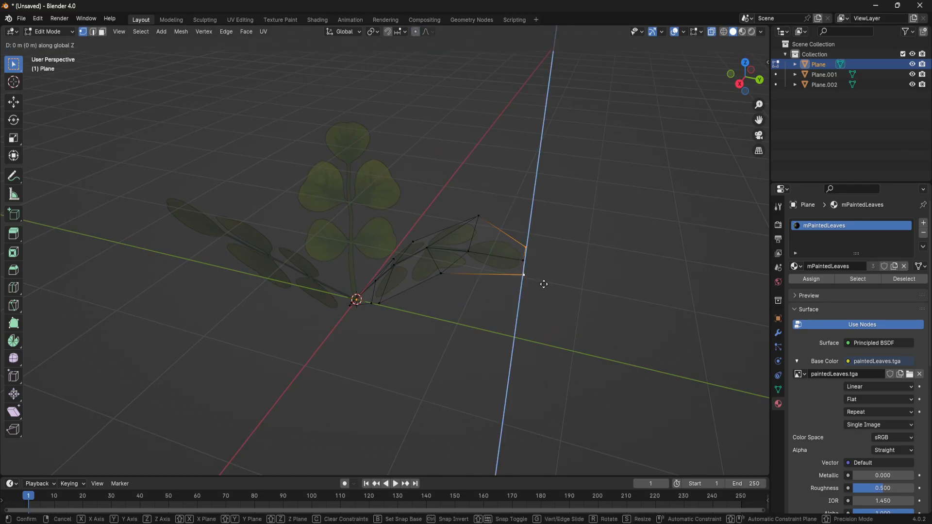
pyautogui.click(543, 295)
# - Nudge the individual vertices along the card's central stem to shape the leaf's midrib
pyautogui.moveTo(555, 302); pyautogui.dragTo(423, 276, button='middle')
pyautogui.click(410, 267)
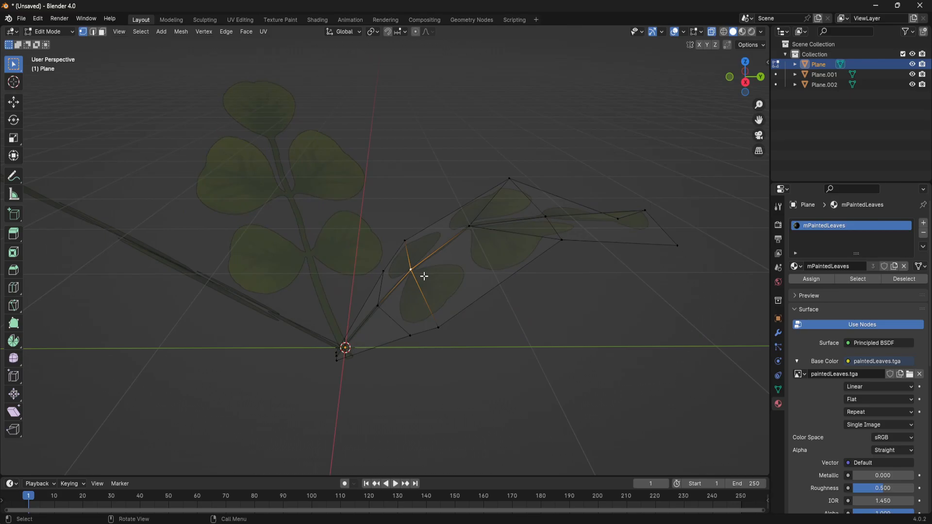
pyautogui.press('g')
pyautogui.click(427, 265)
pyautogui.click(469, 225)
pyautogui.press('g')
pyautogui.click(473, 225)
pyautogui.press('g')
pyautogui.click(547, 210)
# - Return to Object Mode and apply Shade Smooth to the bent leaf card
pyautogui.moveTo(576, 310); pyautogui.dragTo(573, 200, button='middle')
pyautogui.press('Tab')
pyautogui.click(564, 199)
pyautogui.click(440, 234)
pyautogui.rightClick(443, 229)
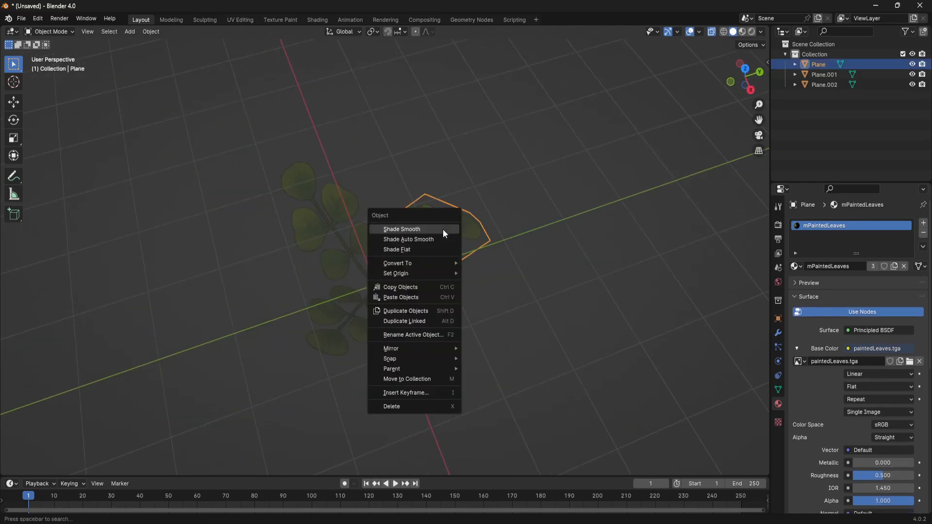
pyautogui.click(435, 228)
pyautogui.click(577, 305)
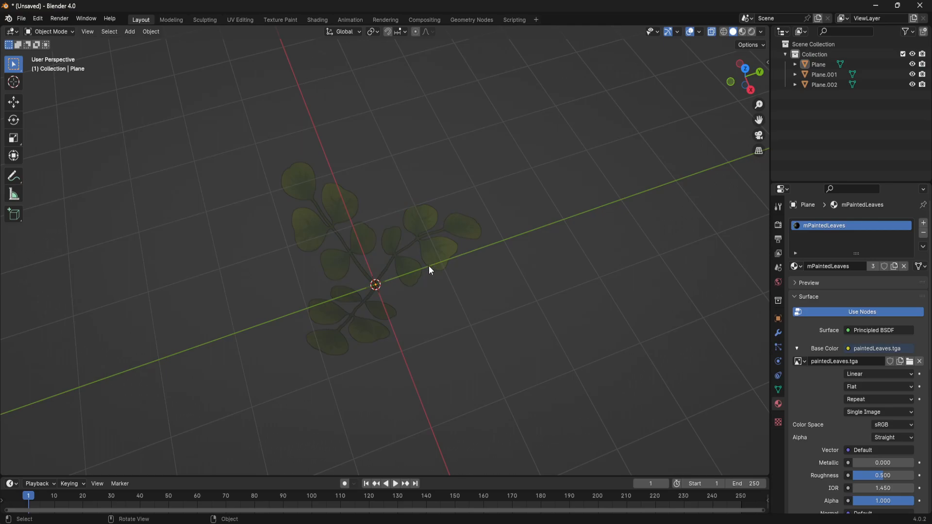
# - Turn off X-ray and delete the two unbent leaf card copies, keeping only the bent card
pyautogui.moveTo(500, 315); pyautogui.dragTo(273, 250, button='middle')
pyautogui.click(359, 250)
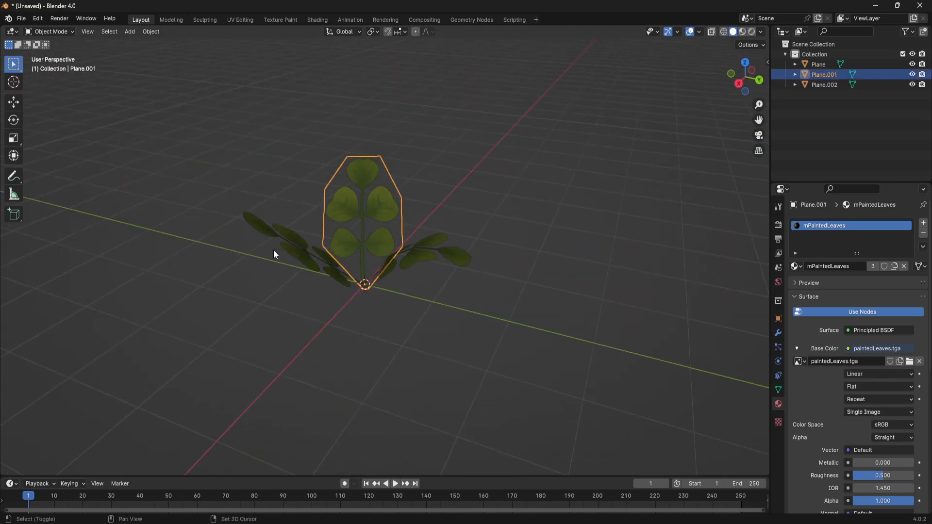
pyautogui.keyDown('shift'); pyautogui.click(294, 244); pyautogui.keyUp('shift')
pyautogui.press('Delete')
# - Duplicate the bent leaf card and rotate the copy 113° about the global Z axis
pyautogui.click(395, 266)
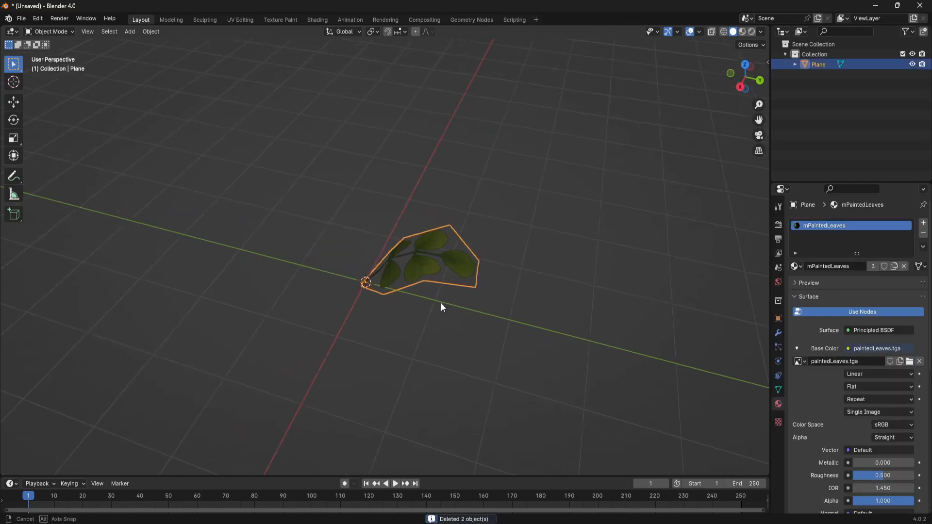
pyautogui.moveTo(440, 302); pyautogui.dragTo(465, 334, button='middle')
pyautogui.hotkey('shift', 'd')
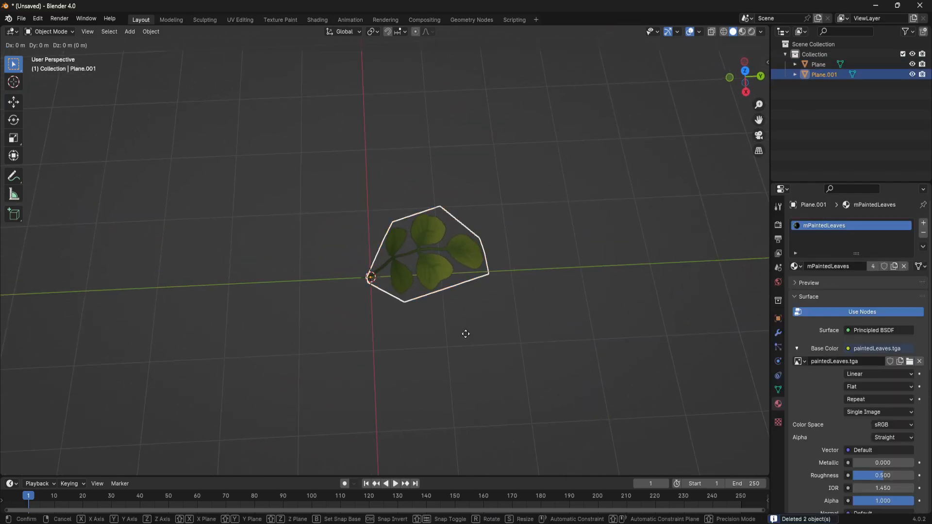
pyautogui.press('r')
pyautogui.press('z')
pyautogui.click(387, 124)
pyautogui.moveTo(387, 124); pyautogui.dragTo(413, 249, button='middle')
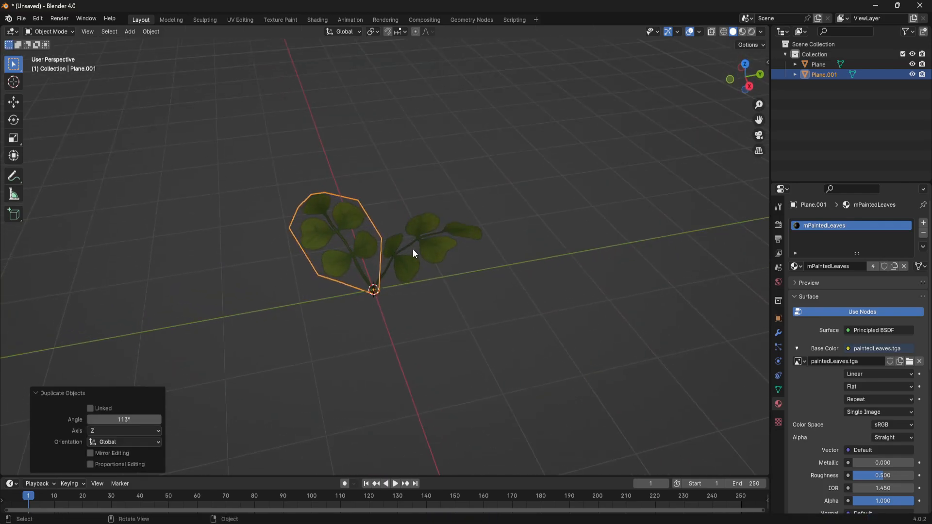
# - Duplicate the rotated copy and turn the third card 118° about the global Z axis
pyautogui.hotkey('shift', 'd')
pyautogui.press('r')
pyautogui.press('z')
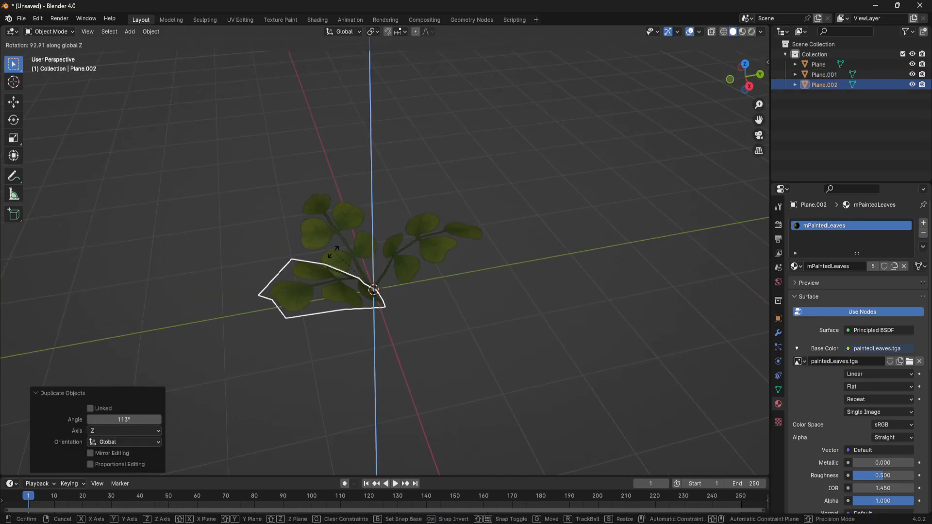
pyautogui.click(333, 283)
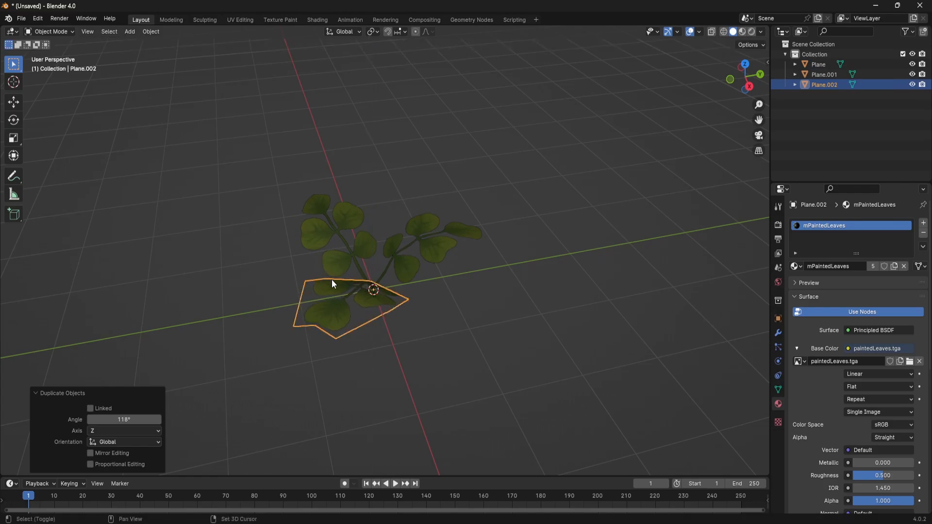
# - Duplicate the third card and rotate the fourth one 61.1° about the global Z axis
pyautogui.hotkey('shift', 'd')
pyautogui.press('r')
pyautogui.press('z')
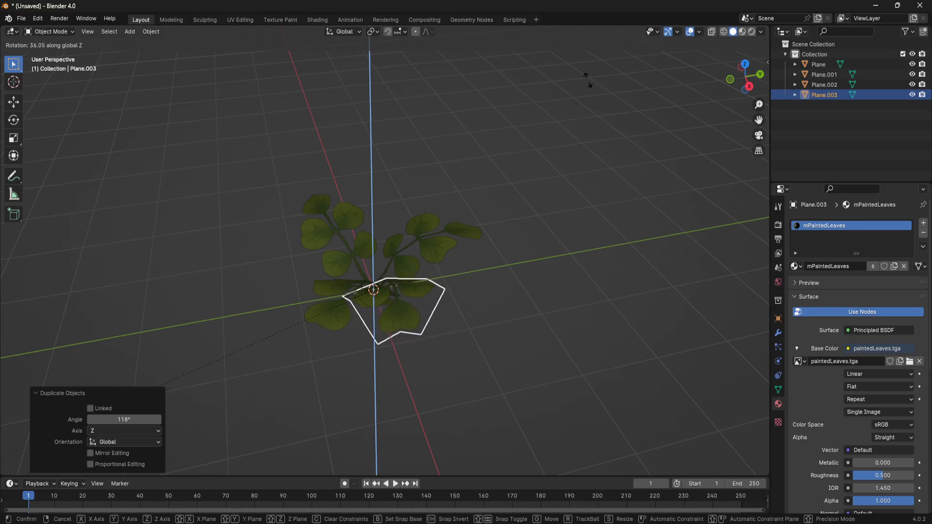
pyautogui.click(533, 401)
# - Tilt the fourth card upright by -37° in the view plane and turn it about -15° around the global Z axis
pyautogui.moveTo(533, 401); pyautogui.dragTo(581, 275, button='middle')
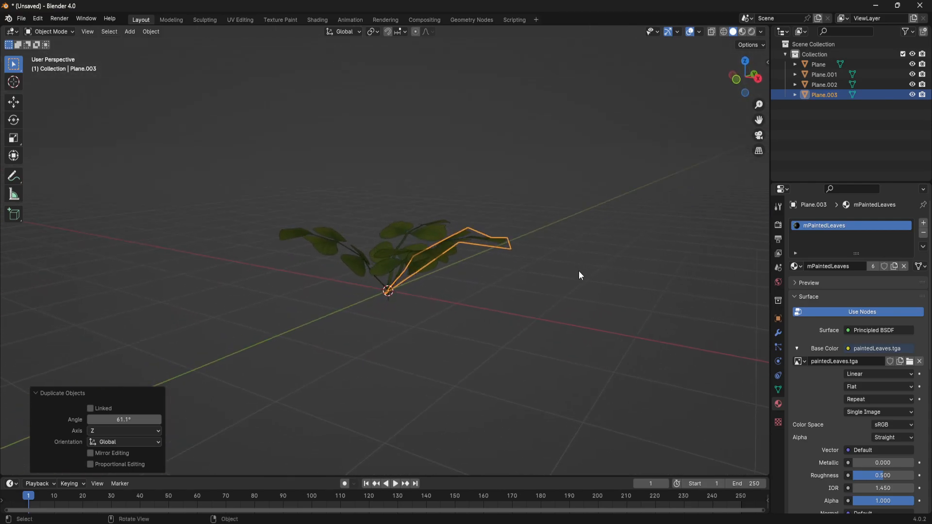
pyautogui.press('r')
pyautogui.click(491, 191)
pyautogui.moveTo(491, 192); pyautogui.dragTo(508, 257, button='middle')
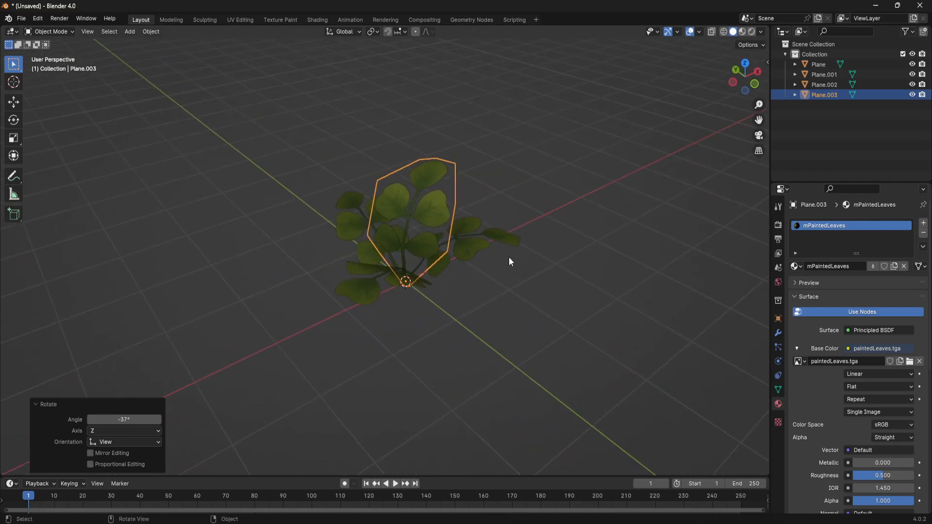
pyautogui.press('r')
pyautogui.press('z')
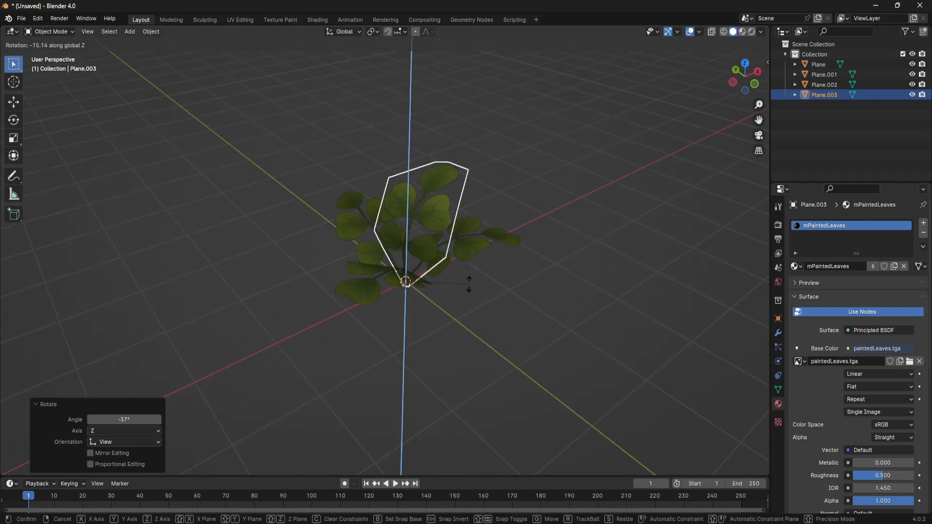
pyautogui.click(470, 284)
pyautogui.click(442, 311)
# - Scale the second leaf card to about 0.98 and shift it slightly outward, about 0.025 m along negative X
pyautogui.moveTo(441, 311); pyautogui.dragTo(420, 249, button='middle')
pyautogui.click(425, 243)
pyautogui.moveTo(323, 244)
pyautogui.mouseDown(button='middle')
pyautogui.moveTo(386, 284)
pyautogui.moveTo(310, 234)
pyautogui.mouseUp(button='middle')
pyautogui.click(311, 234)
pyautogui.press('s')
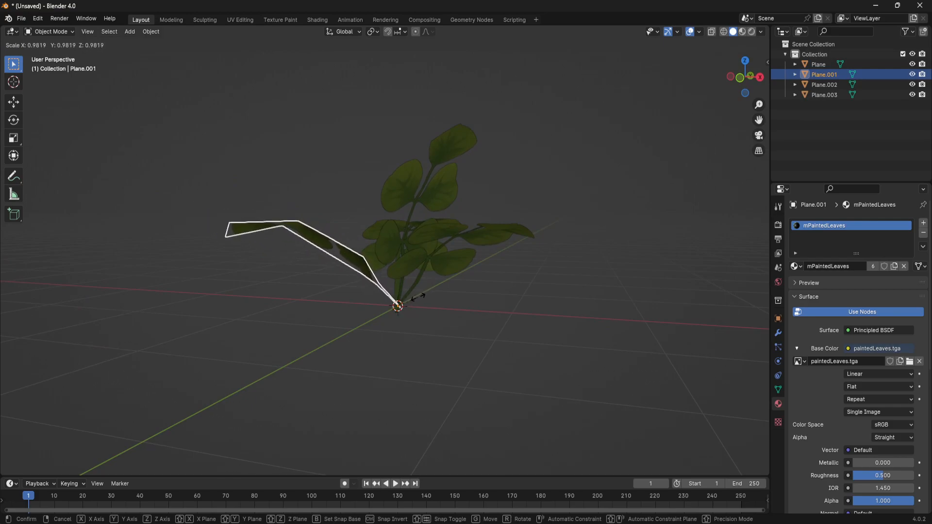
pyautogui.click(418, 297)
pyautogui.press('g')
pyautogui.click(416, 297)
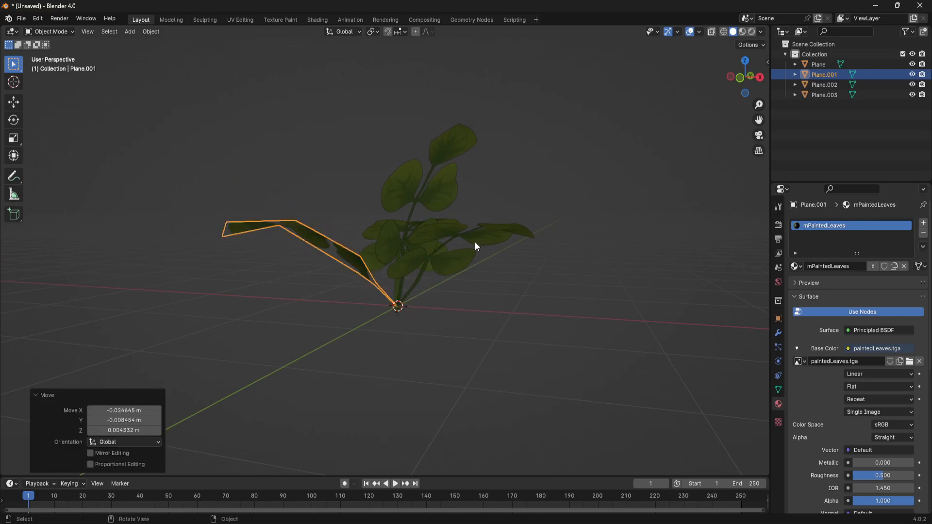
# - Scale the third leaf card down uniformly to vary the sprig sizes, and deselect it
pyautogui.click(483, 223)
pyautogui.press('s')
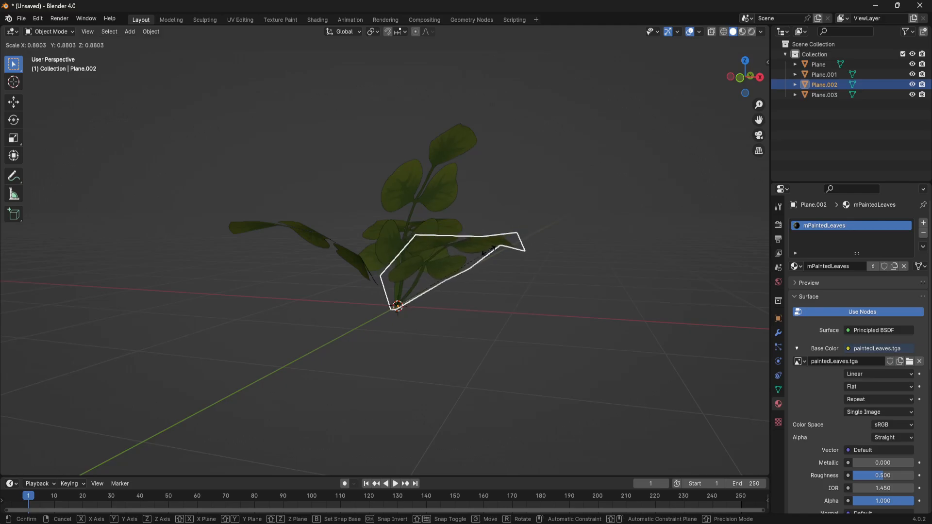
pyautogui.click(481, 258)
pyautogui.click(363, 337)
pyautogui.scroll(-3, 375, 304)
pyautogui.moveTo(375, 304); pyautogui.dragTo(420, 291, button='middle')
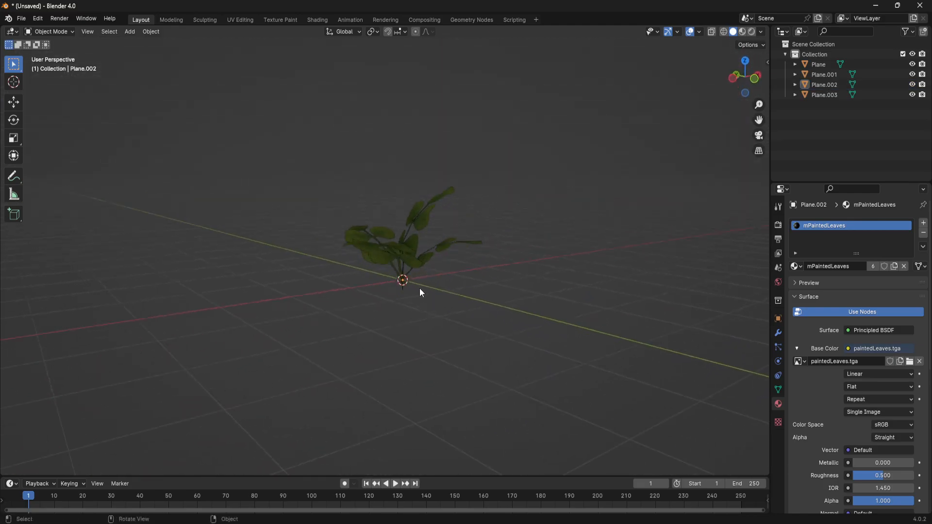
# - Reshape the second leaf card's outer end by rotating and moving its tip vertices with smooth proportional editing
pyautogui.click(401, 249)
pyautogui.moveTo(401, 249); pyautogui.dragTo(358, 250, button='middle')
pyautogui.press('Tab')
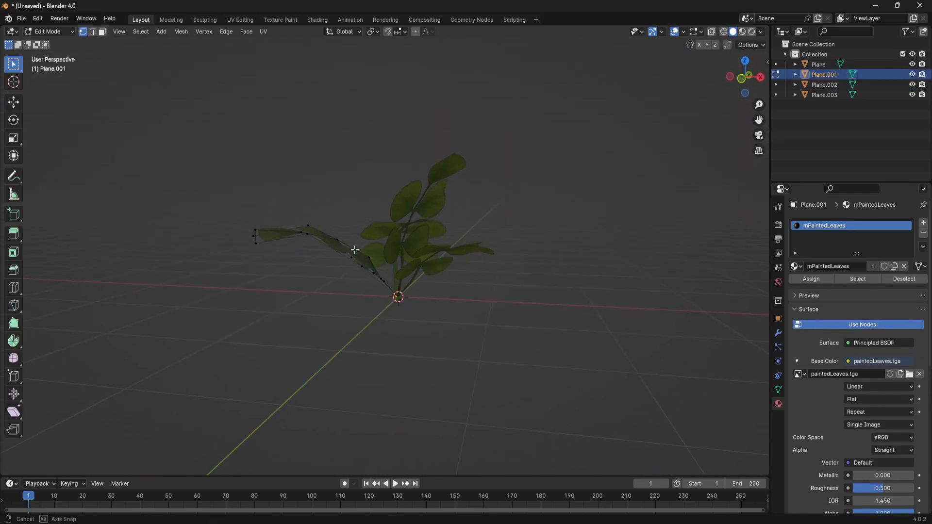
pyautogui.moveTo(216, 183); pyautogui.dragTo(331, 287)
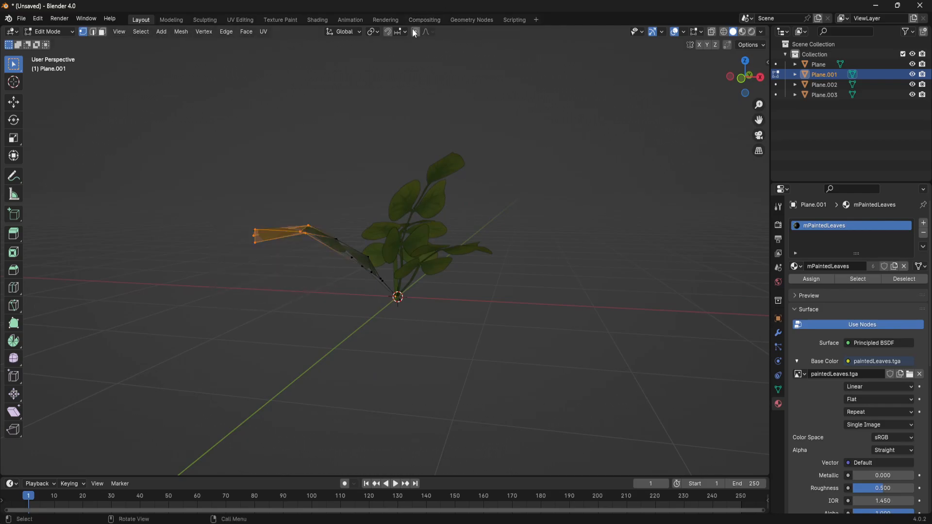
pyautogui.moveTo(210, 185); pyautogui.dragTo(333, 285)
pyautogui.press('r')
pyautogui.click(322, 285)
pyautogui.press('g')
pyautogui.click(277, 199)
# - Select the second card's outer vertices in X-ray, rotate them about 4.6° and move them about 0.13, 0.06 and 0.08 m in X, Y and Z
pyautogui.moveTo(230, 157); pyautogui.dragTo(355, 299)
pyautogui.moveTo(490, 194); pyautogui.dragTo(431, 246, button='middle')
pyautogui.moveTo(207, 152); pyautogui.dragTo(375, 283)
pyautogui.moveTo(215, 165); pyautogui.dragTo(340, 258)
pyautogui.press('r')
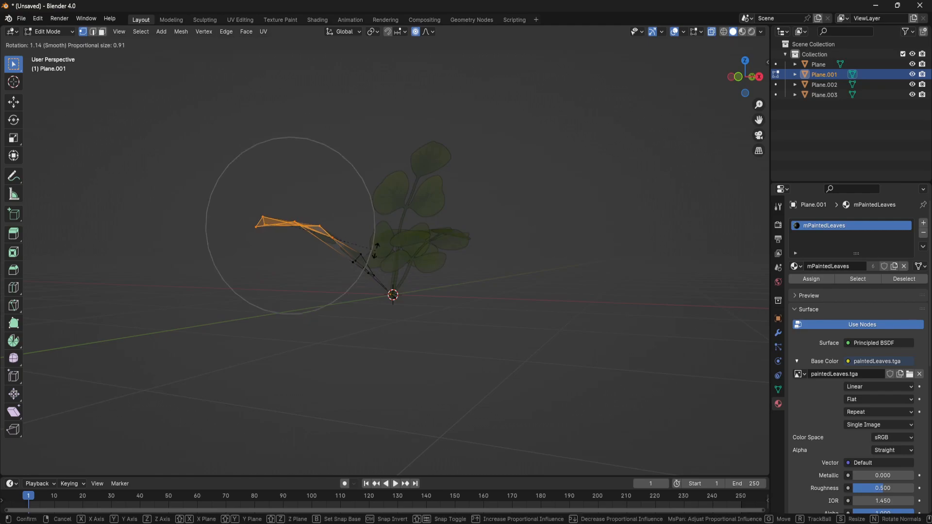
pyautogui.click(375, 258)
pyautogui.press('g')
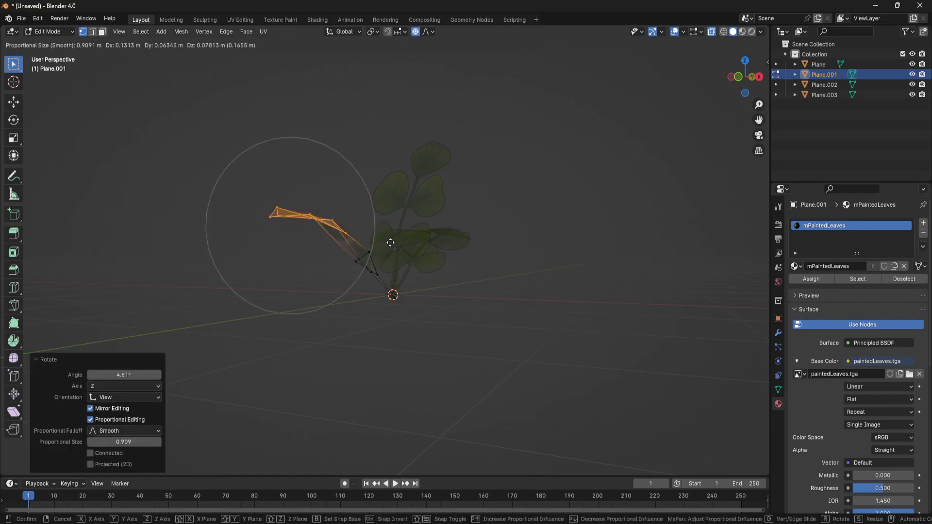
pyautogui.click(355, 261)
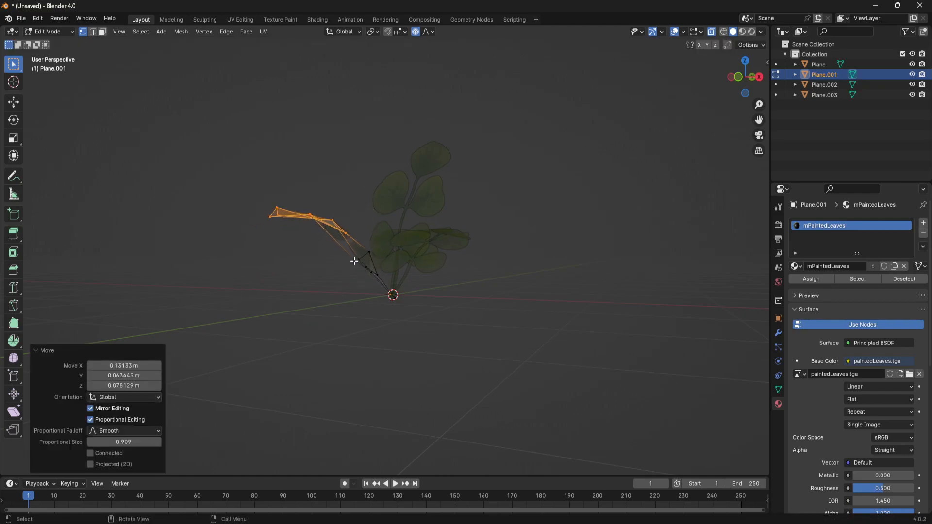
# - Move the second card's lower vertices near the stem base, the first shift about 0.04, 0.02 and 0.06 m in X, Y and Z
pyautogui.moveTo(390, 287); pyautogui.dragTo(390, 287)
pyautogui.press('g')
pyautogui.click(394, 278)
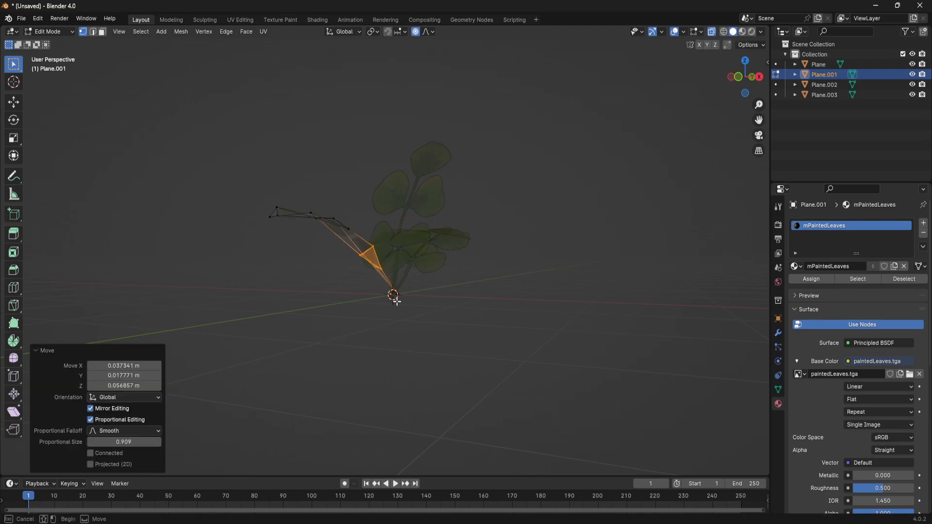
pyautogui.press('g')
pyautogui.click(412, 311)
# - Reposition the second leaf card's tip vertices with proportional editing and return to Object Mode
pyautogui.moveTo(215, 152); pyautogui.dragTo(294, 260)
pyautogui.press('g')
pyautogui.click(282, 220)
pyautogui.click(533, 343)
pyautogui.press('Tab')
# - Duplicate the third leaf card and rotate the copy around the global Z axis into the open side of the plant
pyautogui.click(476, 266)
pyautogui.moveTo(477, 267); pyautogui.dragTo(581, 188, button='middle')
pyautogui.moveTo(417, 279); pyautogui.dragTo(412, 339, button='middle')
pyautogui.click(417, 377)
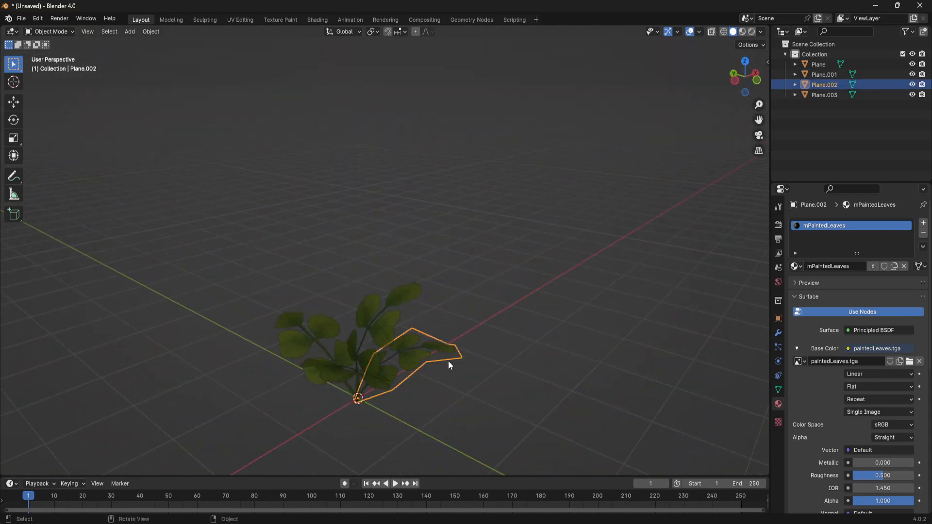
pyautogui.hotkey('shift', 'd')
pyautogui.press('r')
pyautogui.press('z')
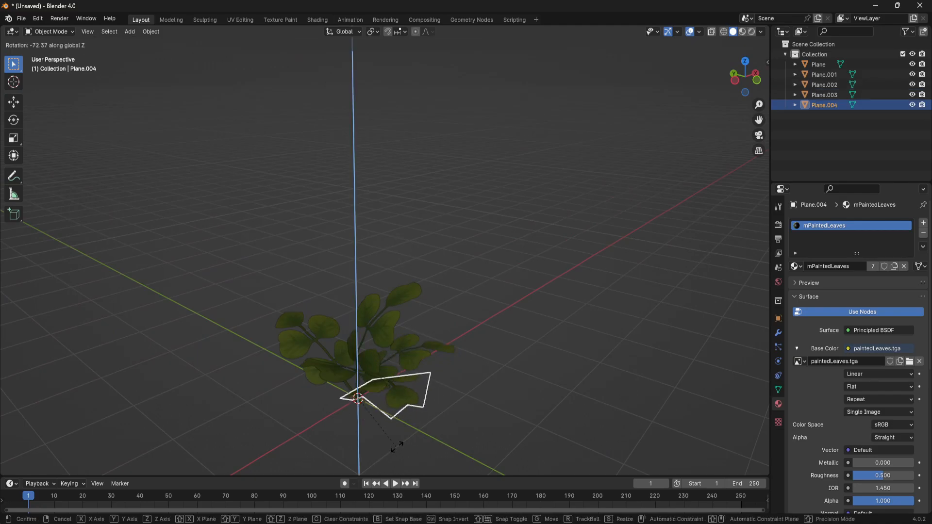
pyautogui.click(408, 389)
# - Scale the fifth leaf card uniformly and deselect it
pyautogui.press('s')
pyautogui.click(467, 408)
pyautogui.click(495, 395)
# - Duplicate one more leaf card and rotate the sixth card -57.5° around the global Z axis
pyautogui.moveTo(495, 396); pyautogui.dragTo(388, 268, button='middle')
pyautogui.click(416, 275)
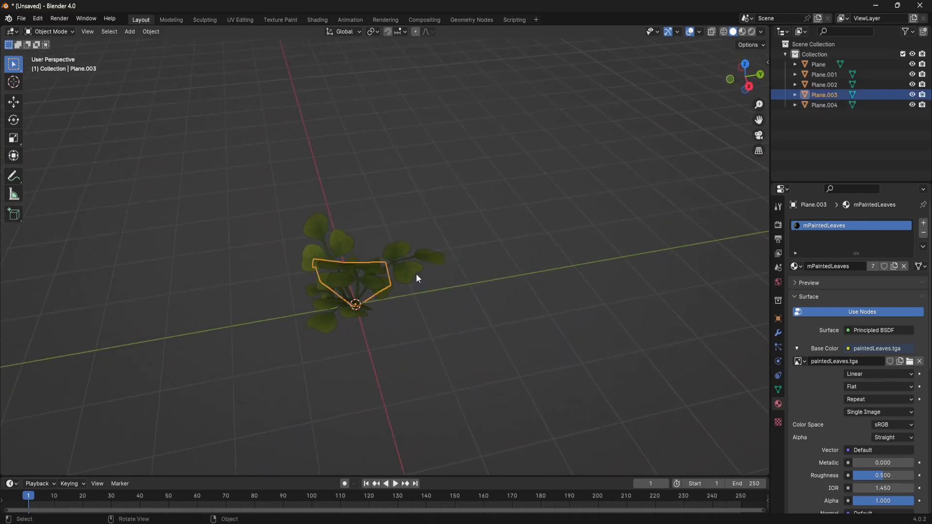
pyautogui.click(410, 267)
pyautogui.hotkey('shift', 'd')
pyautogui.press('r')
pyautogui.press('z')
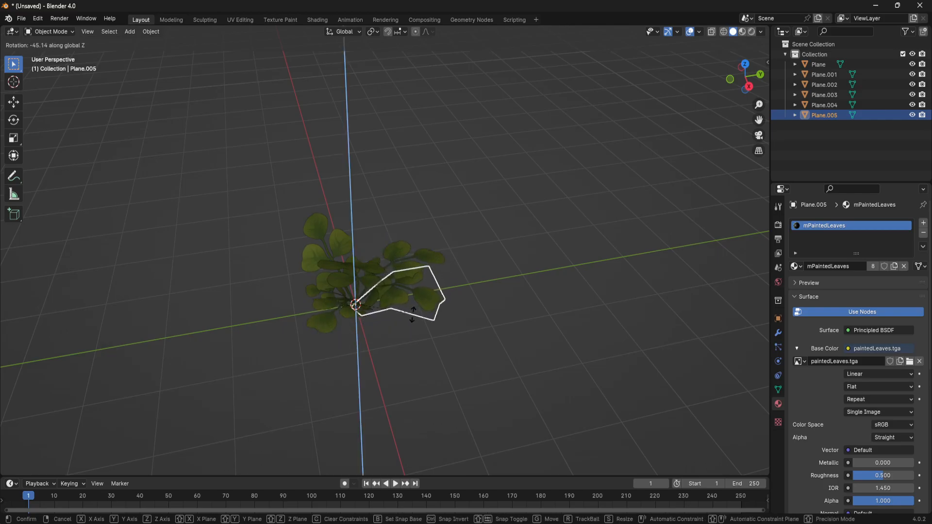
pyautogui.click(403, 328)
# - Scale the sixth leaf card to 0.82 and rotate it about 7° in the view plane, leaving it deselected
pyautogui.press('s')
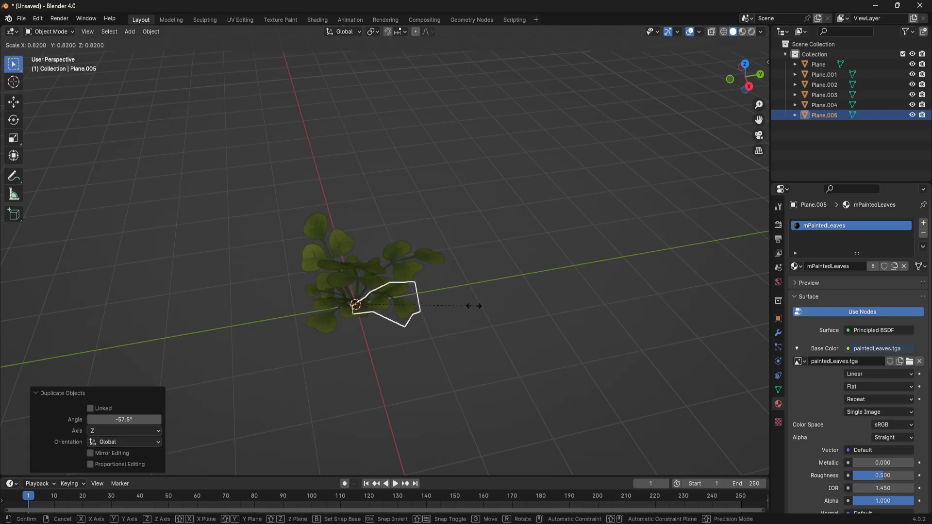
pyautogui.click(473, 306)
pyautogui.moveTo(416, 345); pyautogui.dragTo(456, 307, button='middle')
pyautogui.press('r')
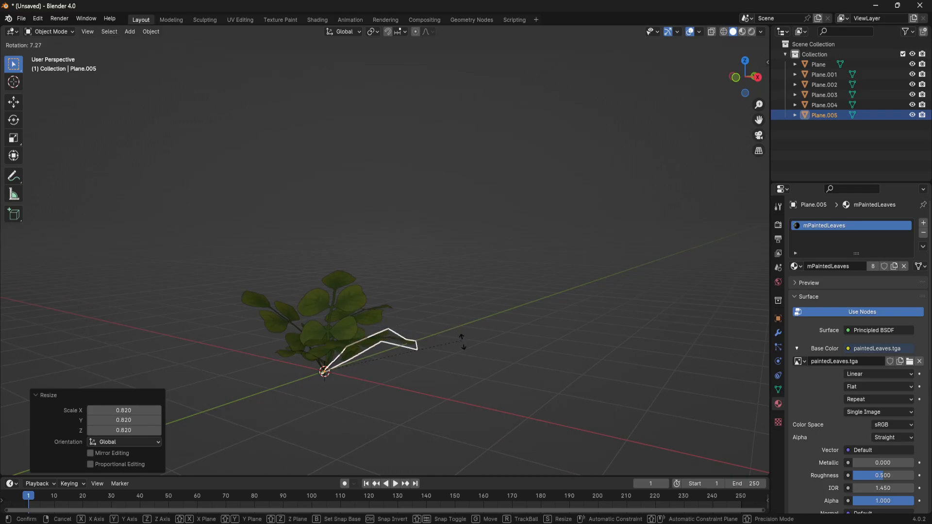
pyautogui.click(462, 341)
pyautogui.click(471, 362)
# - Add a plane at the origin and move it about -3.44 m along Y, beside the finished plant
pyautogui.moveTo(470, 362); pyautogui.dragTo(525, 316, button='middle')
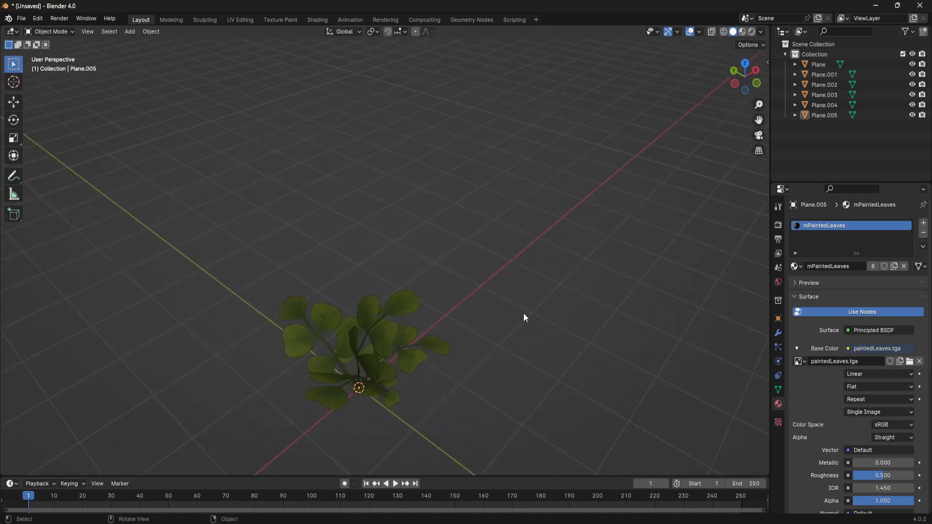
pyautogui.scroll(-2, 524, 318)
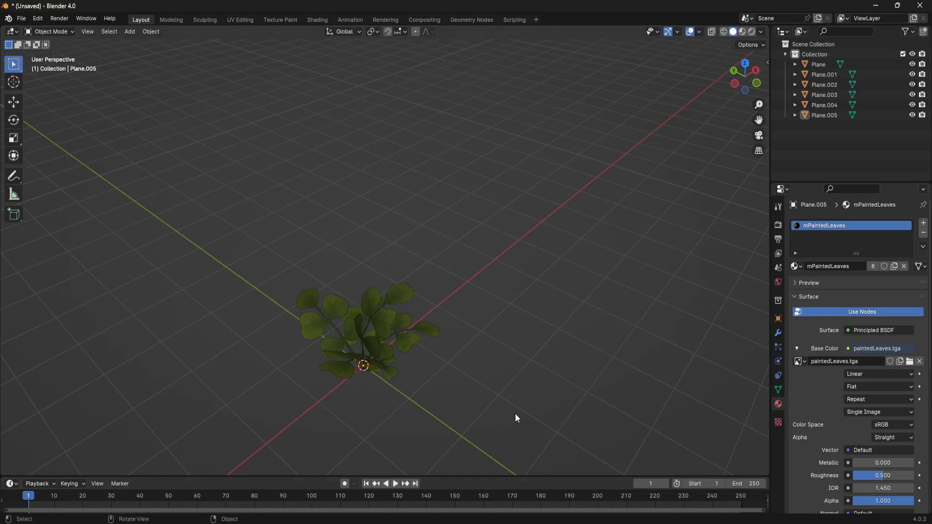
pyautogui.moveTo(437, 353); pyautogui.dragTo(494, 349, button='middle')
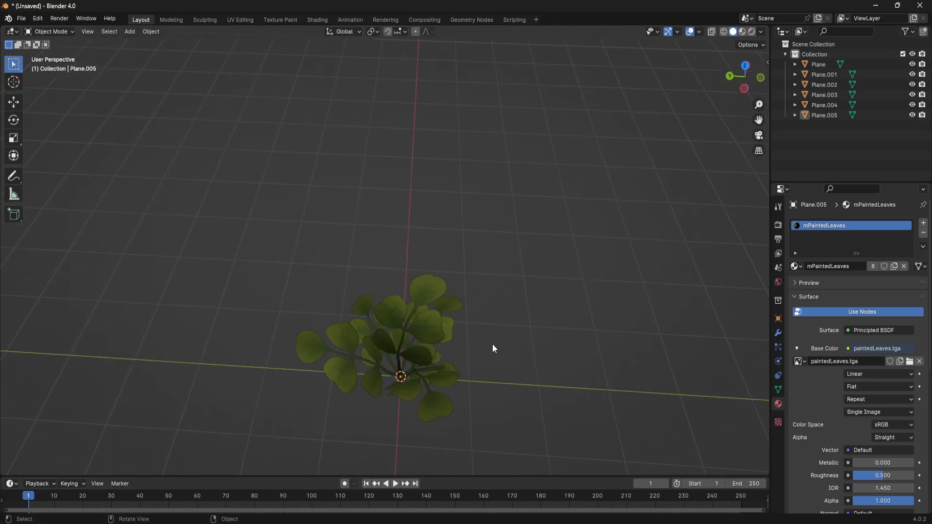
pyautogui.click(130, 32)
pyautogui.moveTo(166, 41)
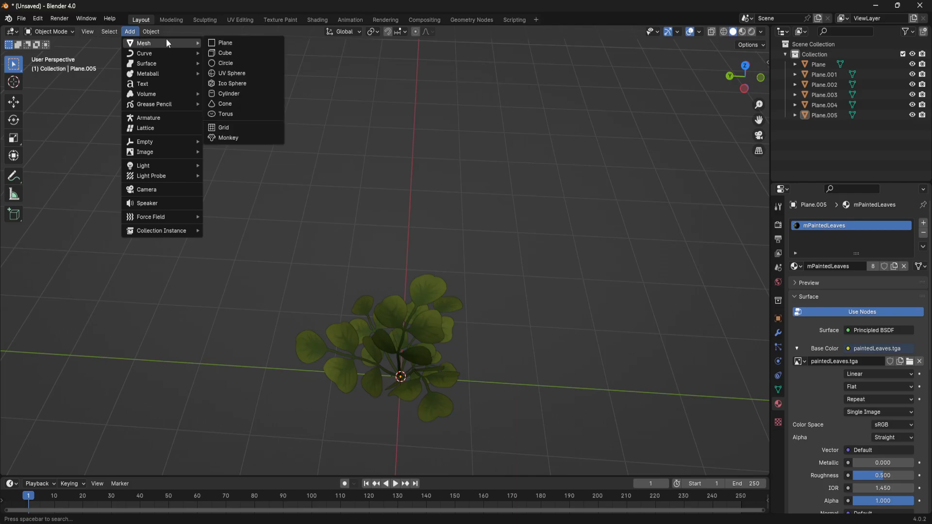
pyautogui.click(237, 42)
pyautogui.scroll(-4, 487, 419)
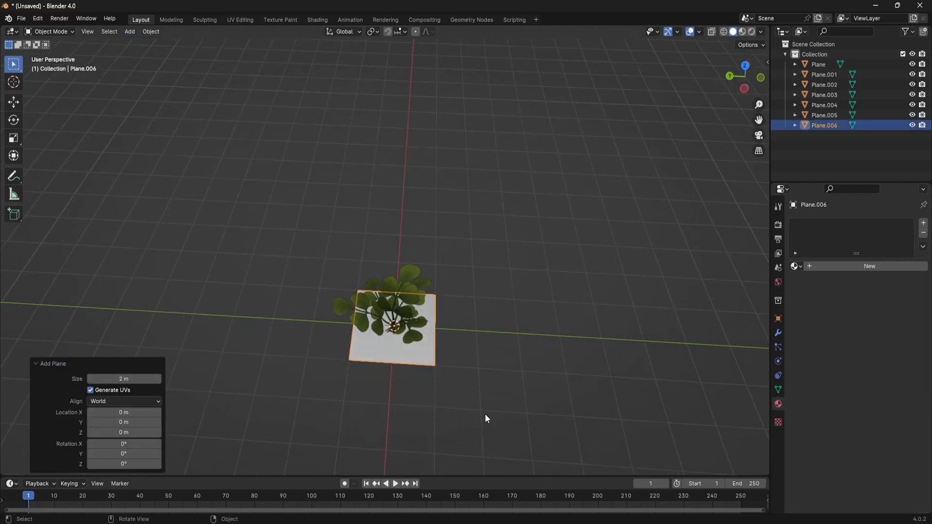
pyautogui.press('g')
pyautogui.press('y')
pyautogui.click(616, 340)
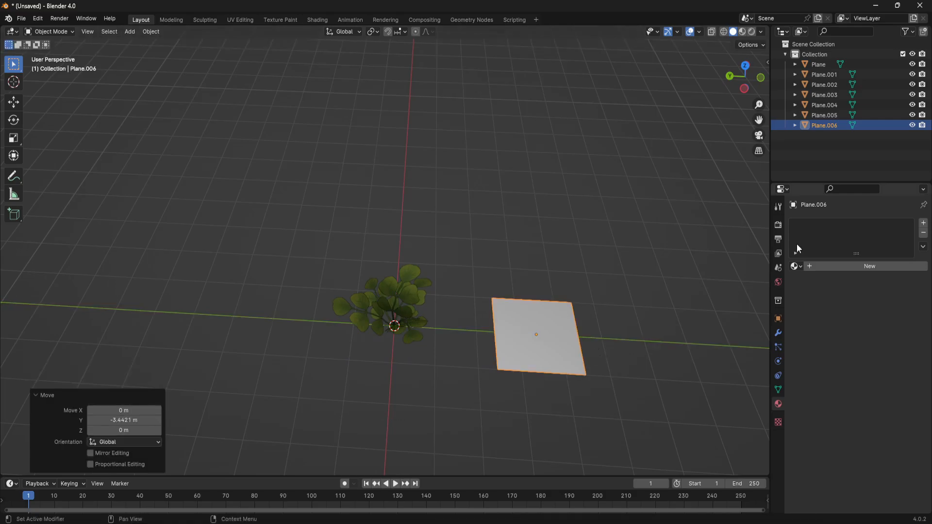
# - Assign the existing mPaintedLeaves material to the new plane and scale it to 2 along Y
pyautogui.click(797, 266)
pyautogui.click(821, 293)
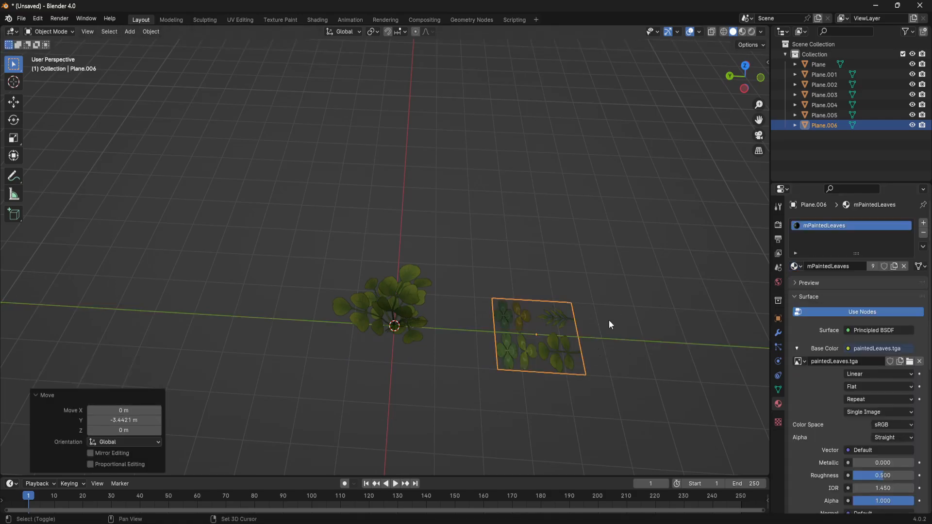
pyautogui.moveTo(607, 319); pyautogui.dragTo(529, 275, button='middle')
pyautogui.press('s')
pyautogui.press('y')
pyautogui.click(535, 310)
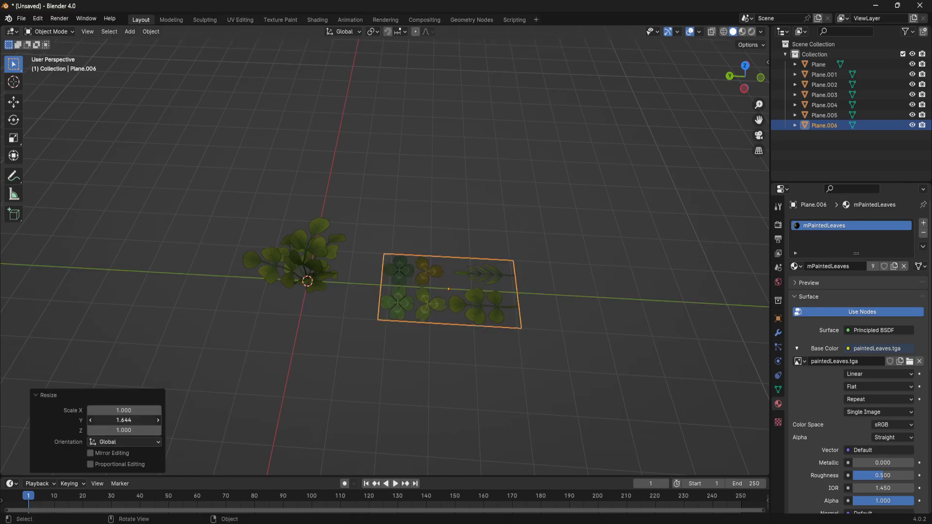
pyautogui.click(125, 419)
pyautogui.write('2')
pyautogui.press('Return')
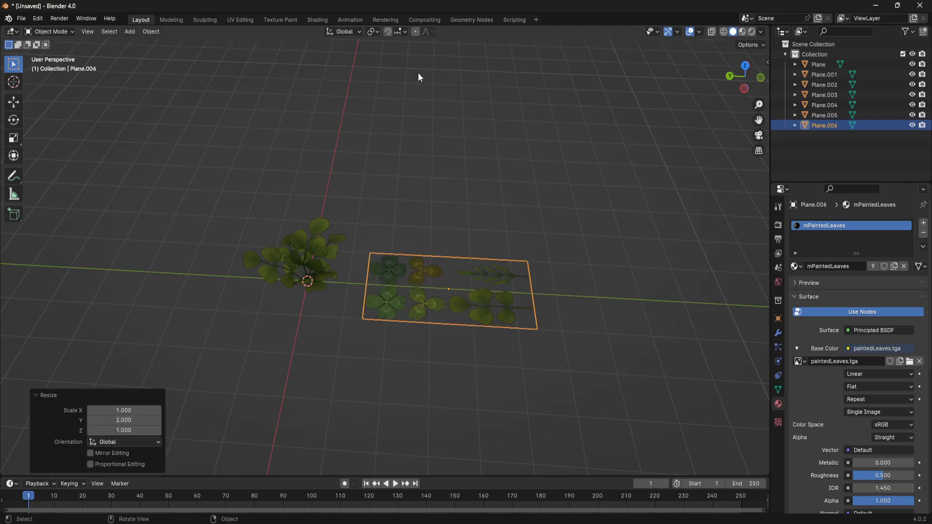
pyautogui.click(444, 375)
# - Loop-cut the textured plane just past the four-leaf clovers, sliding about -0.48, and once centrally between the two leaf rows
pyautogui.scroll(5, 437, 365)
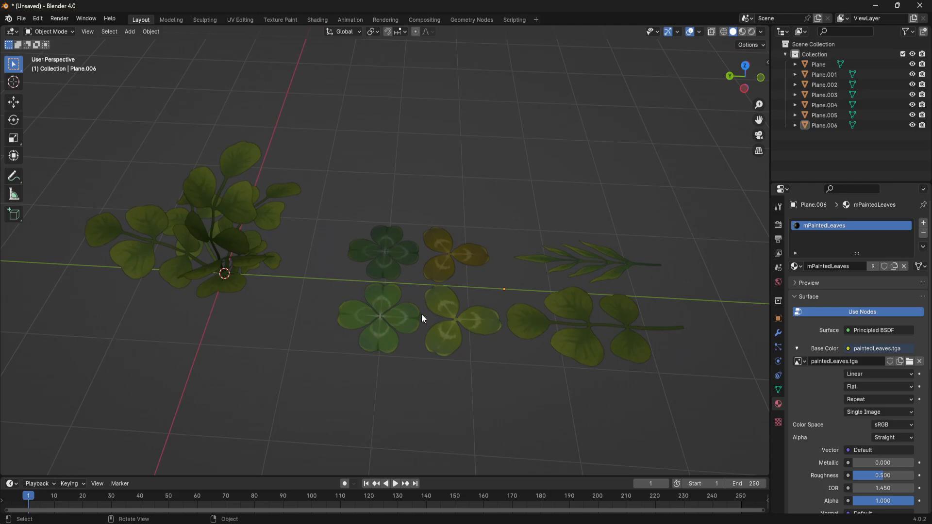
pyautogui.moveTo(523, 315); pyautogui.dragTo(389, 320, button='middle')
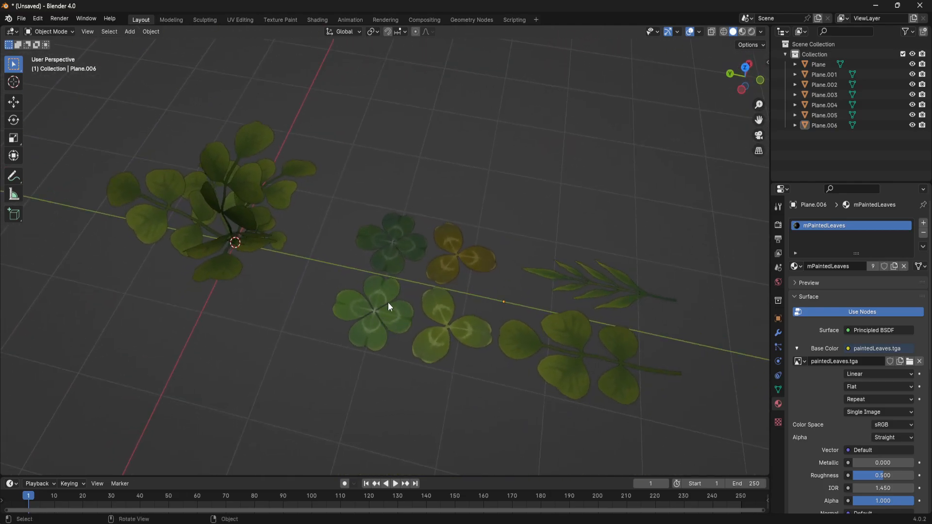
pyautogui.click(395, 306)
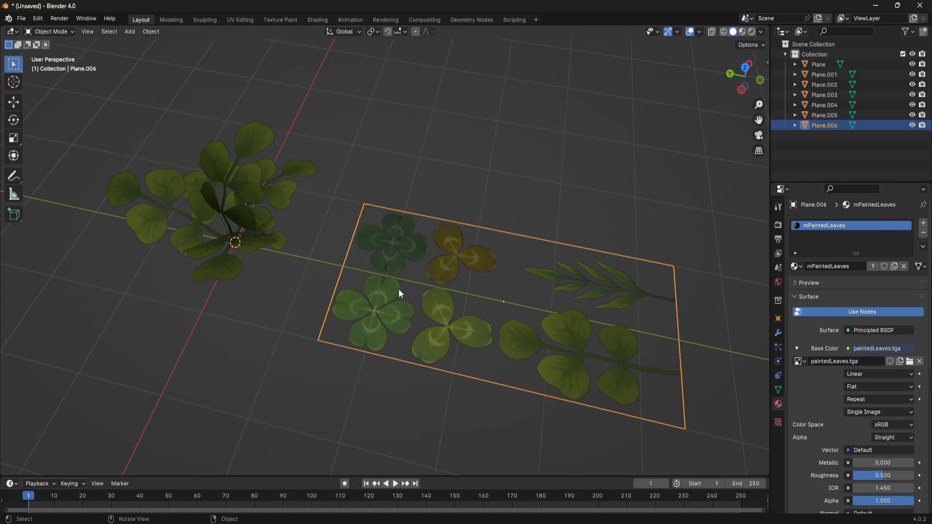
pyautogui.press('Tab')
pyautogui.moveTo(399, 290); pyautogui.dragTo(420, 268, button='middle')
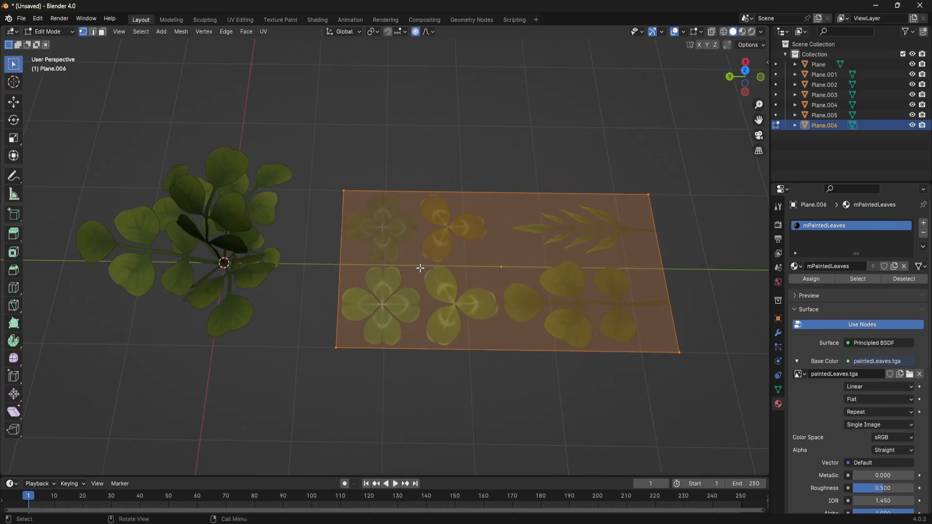
pyautogui.click(435, 187)
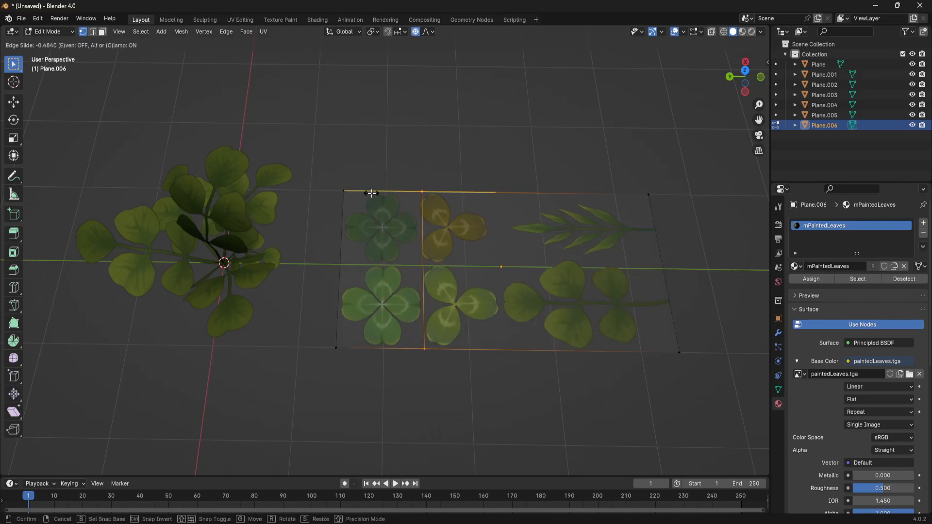
pyautogui.click(372, 193)
pyautogui.hotkey('ctrl', 'r')
pyautogui.click(341, 258)
pyautogui.rightClick(342, 258)
# - Delete every face of the textured plane except the one with the bright green four-leaf clover
pyautogui.press('3')
pyautogui.click(381, 229)
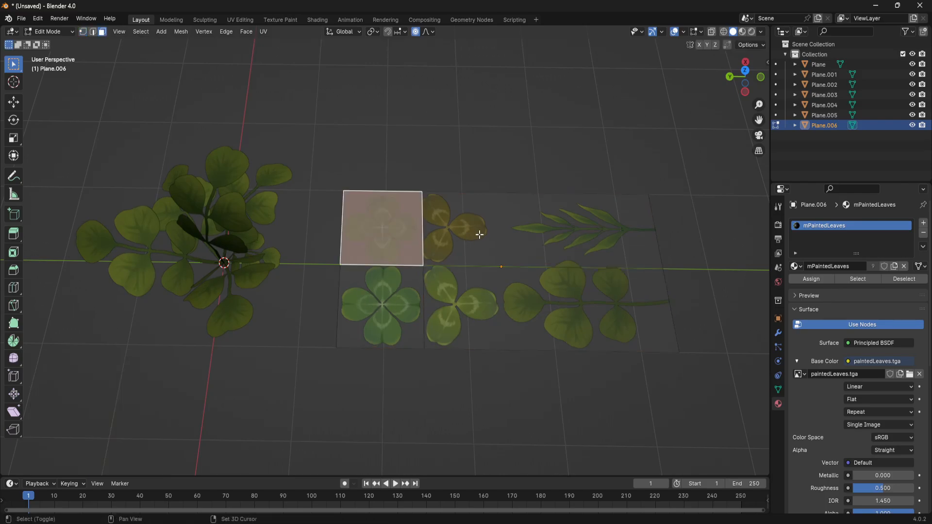
pyautogui.keyDown('shift'); pyautogui.click(479, 233); pyautogui.keyUp('shift')
pyautogui.keyDown('shift'); pyautogui.click(480, 330); pyautogui.keyUp('shift')
pyautogui.press('x')
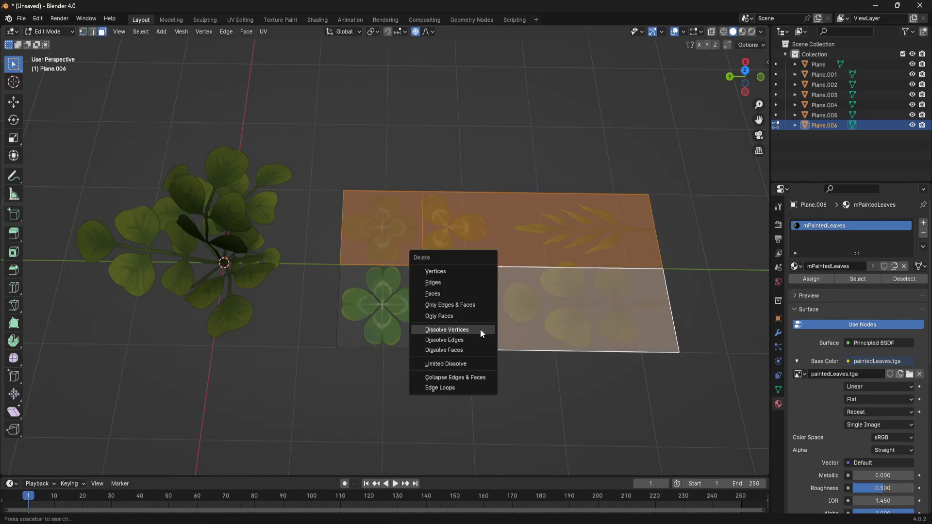
pyautogui.click(467, 293)
# - Centre the clover face on its object origin from top view, moving it about 0.487 m in X and -1.46 m in Y, and leave Edit Mode
pyautogui.click(378, 297)
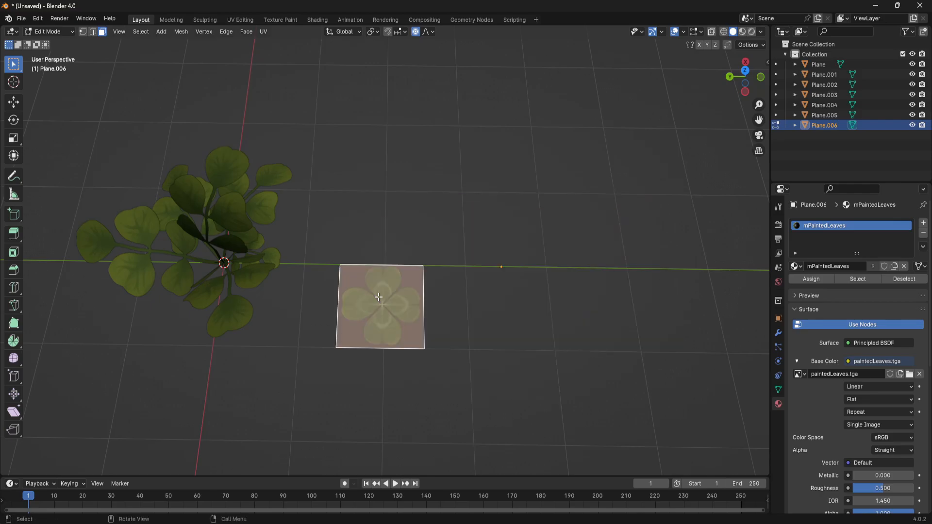
pyautogui.keyDown('alt'); pyautogui.moveTo(409, 297); pyautogui.dragTo(423, 311, button='middle'); pyautogui.keyUp('alt')
pyautogui.press('g')
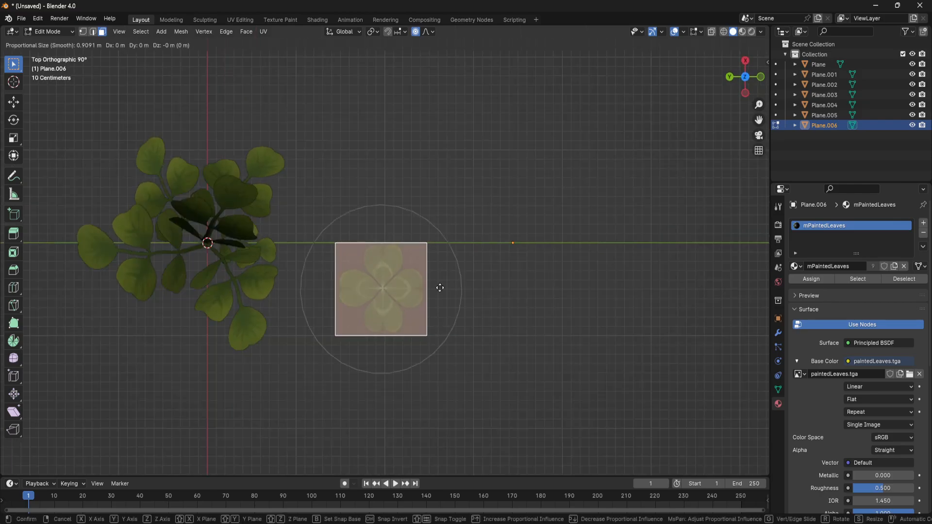
pyautogui.click(532, 265)
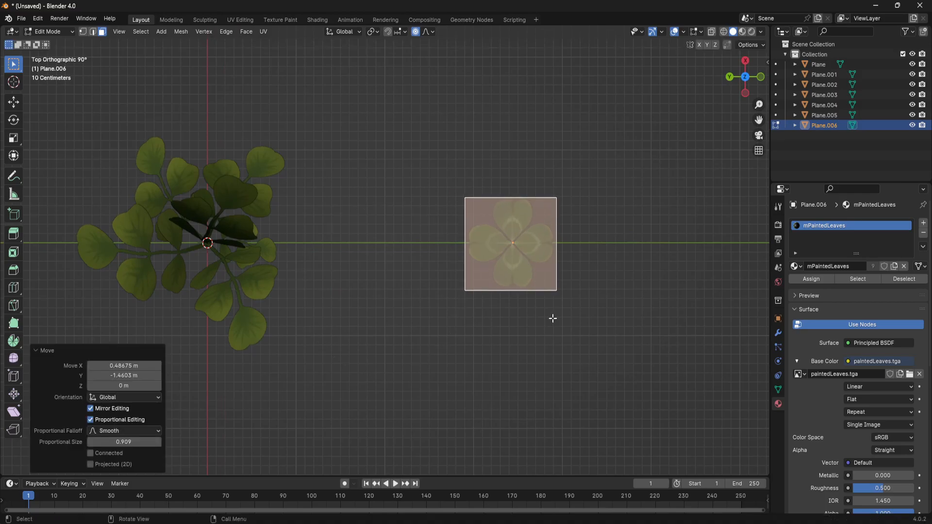
pyautogui.click(579, 349)
pyautogui.press('Tab')
pyautogui.moveTo(585, 322); pyautogui.dragTo(571, 320, button='middle')
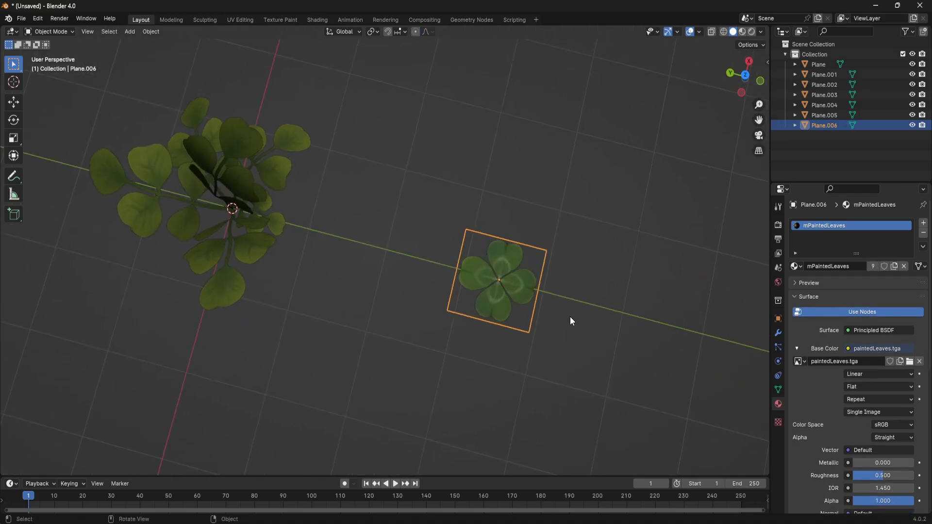
# - Knife-cut the clover card straight through its centre in both directions, along the midribs of opposite leaves
pyautogui.press('Tab')
pyautogui.press('k')
pyautogui.click(494, 319)
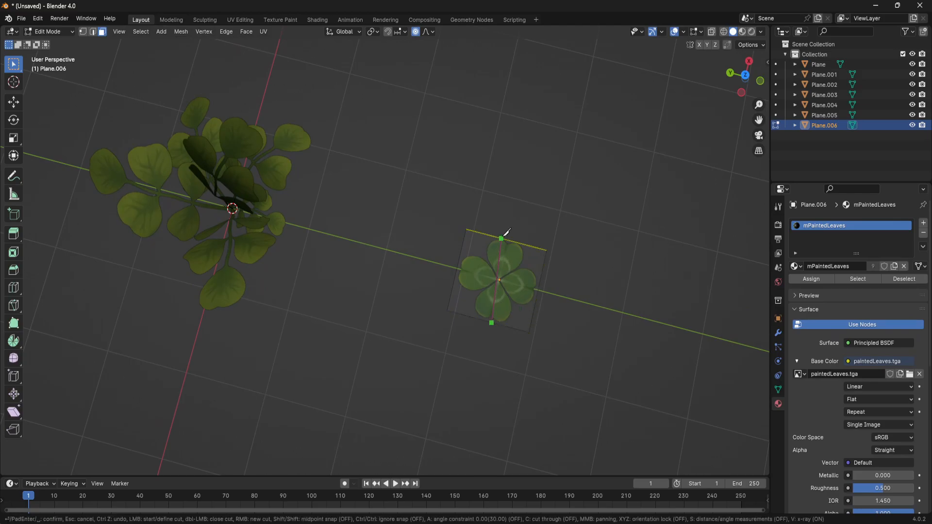
pyautogui.click(508, 239)
pyautogui.press('Return')
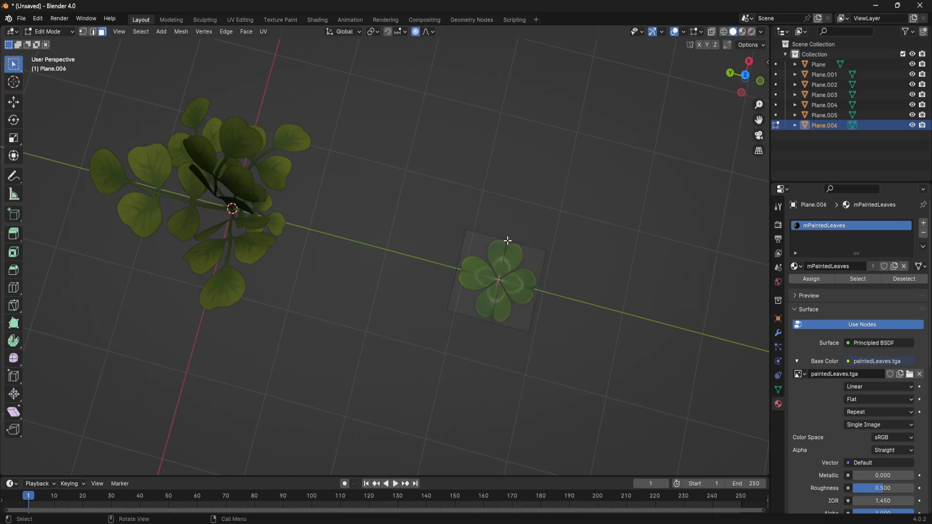
pyautogui.press('k')
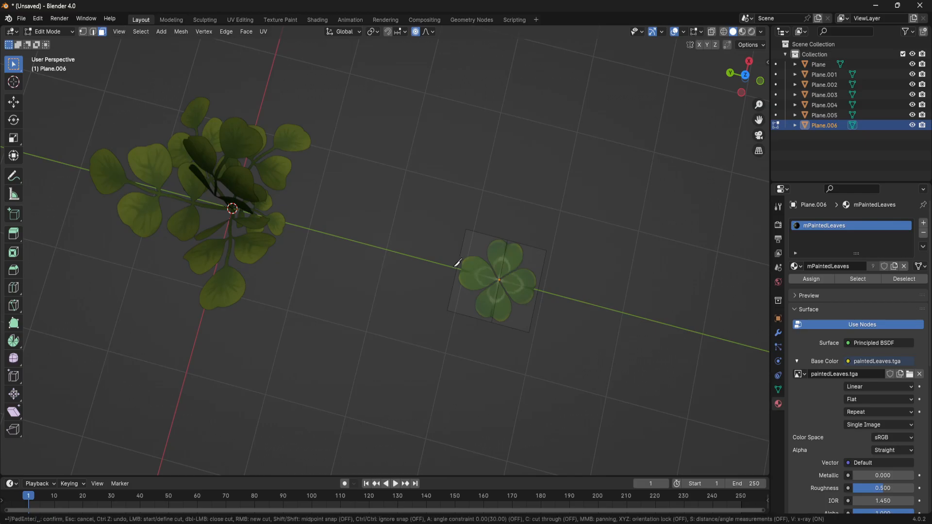
pyautogui.click(456, 270)
pyautogui.click(539, 290)
pyautogui.press('Return')
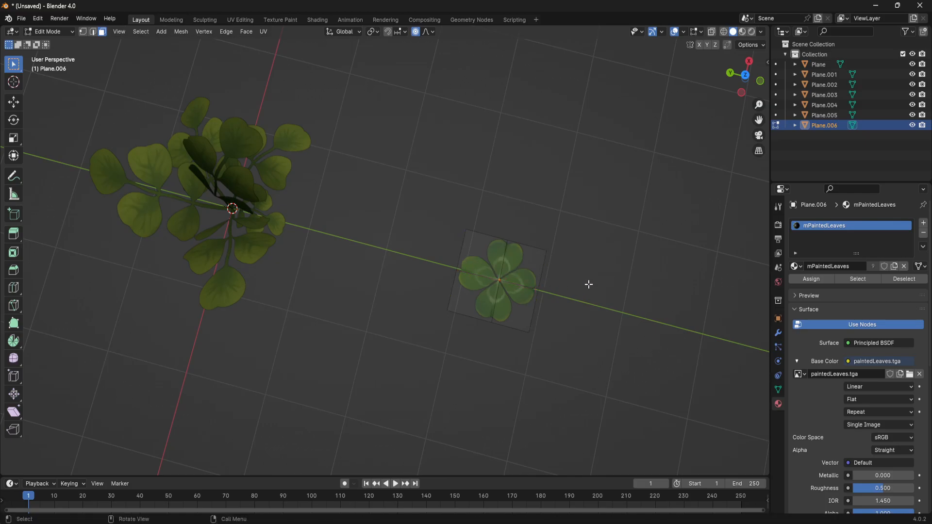
pyautogui.press('k')
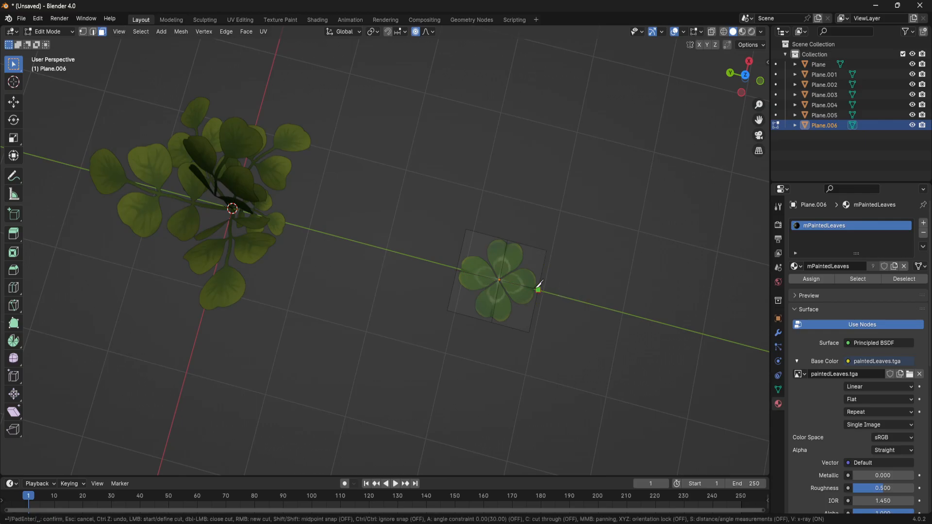
pyautogui.click(538, 290)
pyautogui.press('Escape')
# - Knife-cut a diagonal edge across each of the clover card's four corners, just outside the leaves
pyautogui.press('k')
pyautogui.click(529, 246)
pyautogui.press('Return')
pyautogui.press('k')
pyautogui.click(505, 327)
pyautogui.click(535, 305)
pyautogui.press('Return')
pyautogui.press('k')
pyautogui.click(453, 284)
pyautogui.click(476, 318)
pyautogui.press('Return')
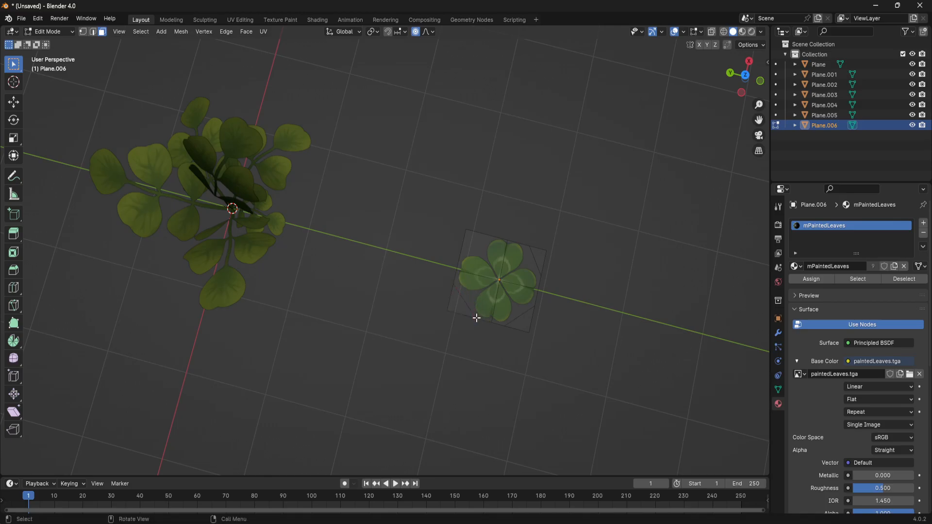
pyautogui.press('k')
pyautogui.click(461, 251)
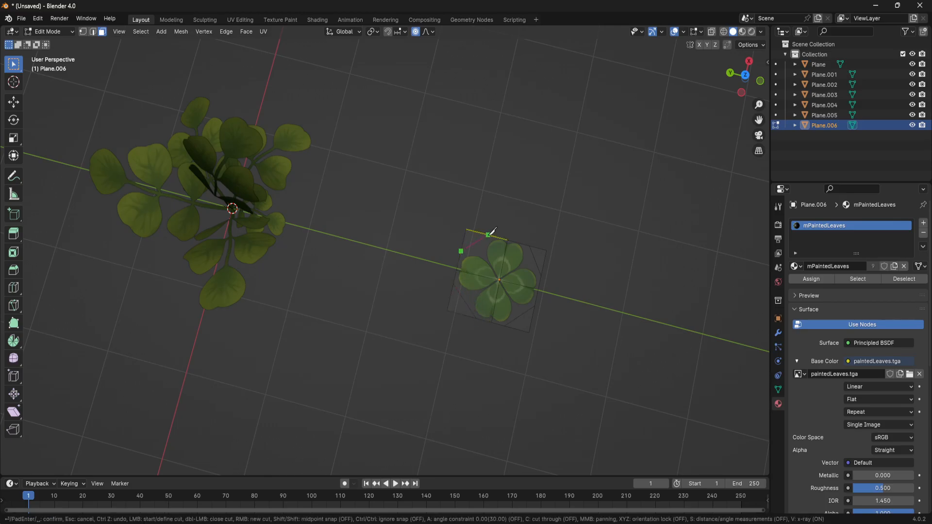
pyautogui.click(488, 235)
pyautogui.press('Return')
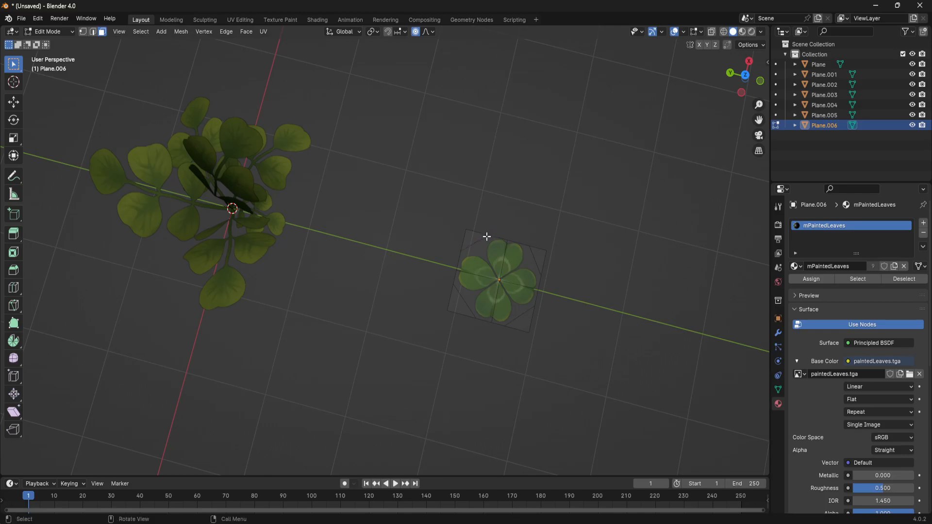
# - Knife-cut the clover card diagonally through its centre, following the gaps between neighbouring leaves
pyautogui.press('k')
pyautogui.click(520, 315)
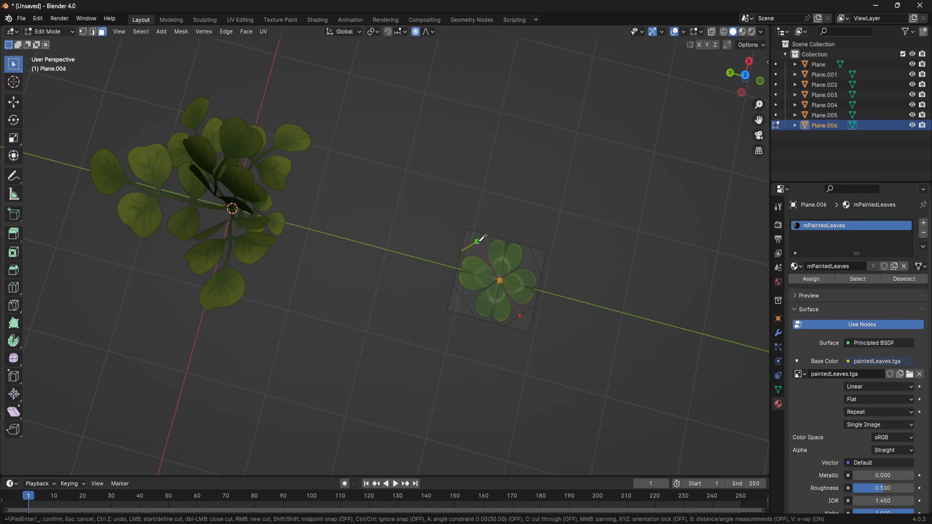
pyautogui.click(479, 239)
pyautogui.press('Return')
pyautogui.press('k')
pyautogui.press('Escape')
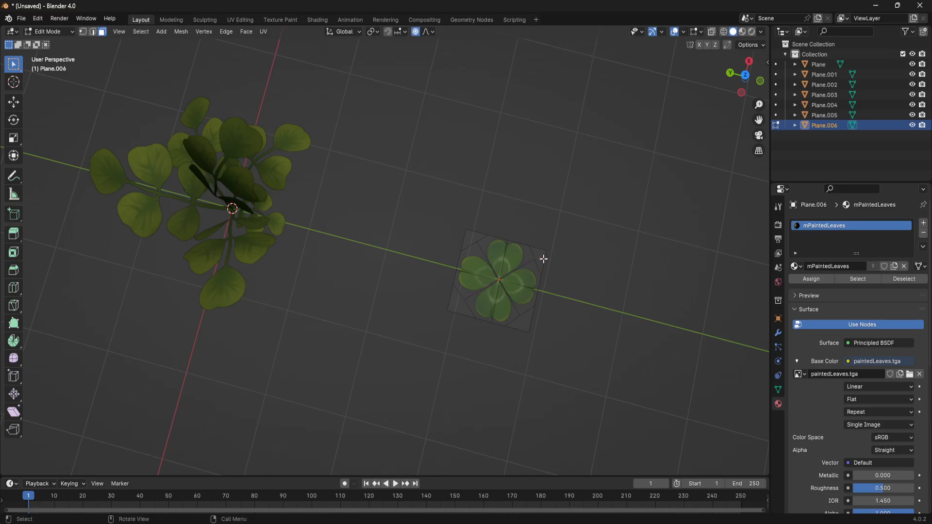
# - Delete the four empty corner triangles of the clover card
pyautogui.click(538, 256)
pyautogui.keyDown('shift'); pyautogui.click(525, 321); pyautogui.keyUp('shift')
pyautogui.keyDown('shift'); pyautogui.click(460, 307); pyautogui.keyUp('shift')
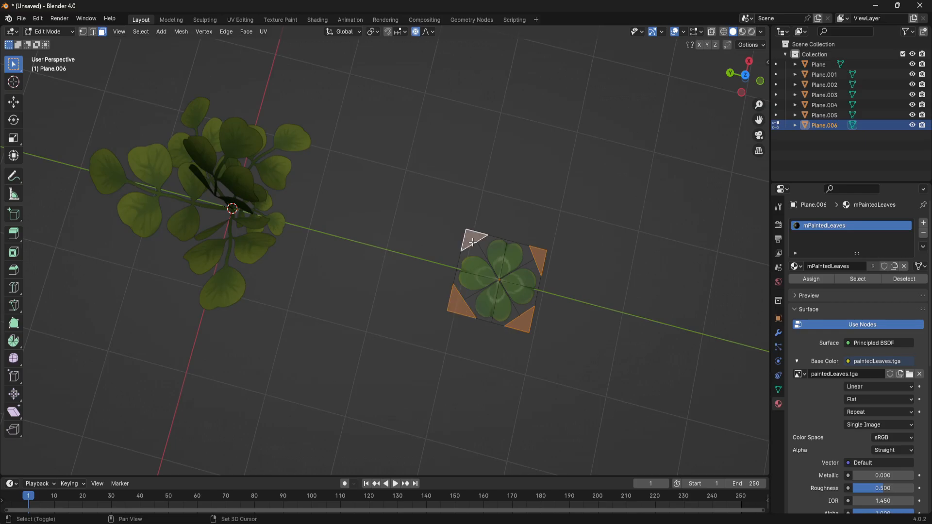
pyautogui.press('x')
pyautogui.click(473, 246)
# - Merge the cluster of vertices at the clover's centre into one with Collapse
pyautogui.moveTo(577, 342); pyautogui.dragTo(598, 291, button='middle')
pyautogui.scroll(3, 560, 318)
pyautogui.keyDown('shift'); pyautogui.moveTo(561, 319); pyautogui.dragTo(494, 287, button='middle'); pyautogui.keyUp('shift')
pyautogui.click(509, 311)
pyautogui.press('1')
pyautogui.click(503, 303)
pyautogui.scroll(7, 493, 287)
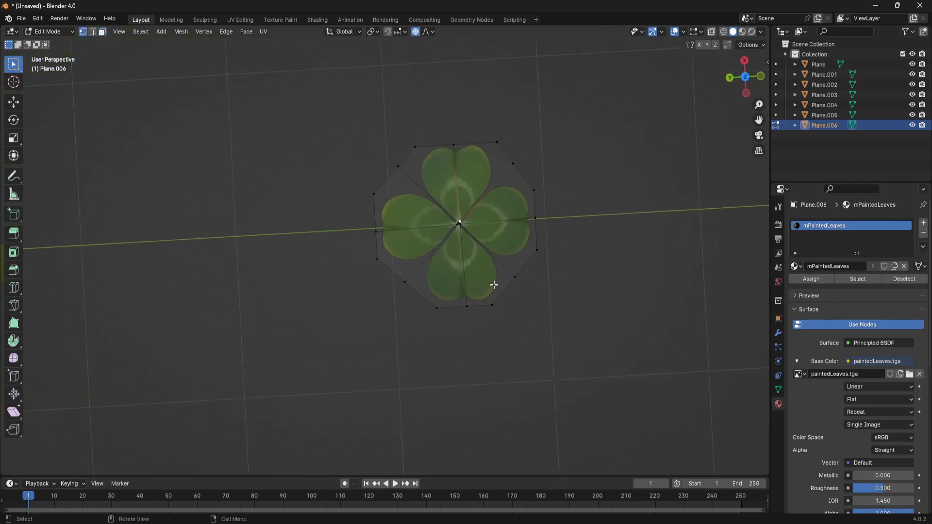
pyautogui.keyDown('shift'); pyautogui.moveTo(522, 258); pyautogui.dragTo(365, 314, button='middle'); pyautogui.keyUp('shift')
pyautogui.scroll(2, 496, 246)
pyautogui.moveTo(548, 145); pyautogui.dragTo(616, 229)
pyautogui.keyDown('shift'); pyautogui.moveTo(537, 258); pyautogui.dragTo(369, 265, button='middle'); pyautogui.keyUp('shift')
pyautogui.scroll(-1, 369, 265)
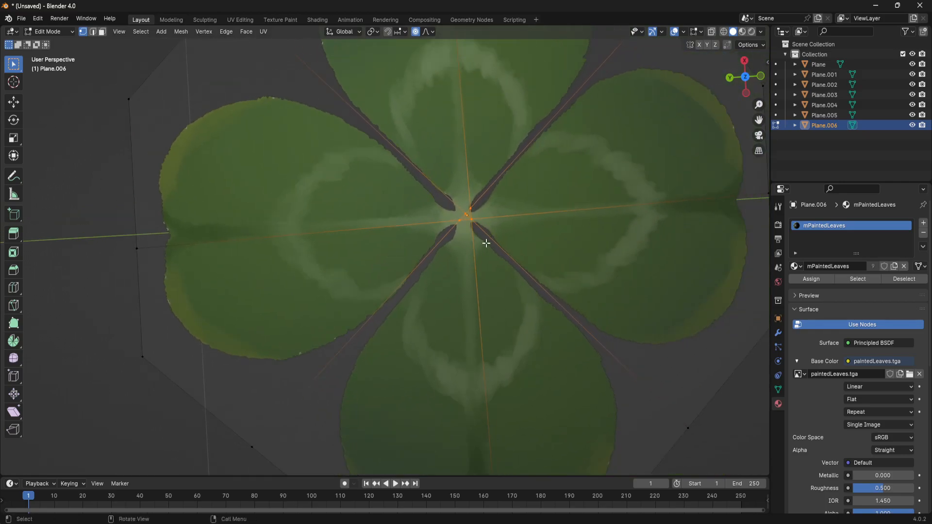
pyautogui.press('m')
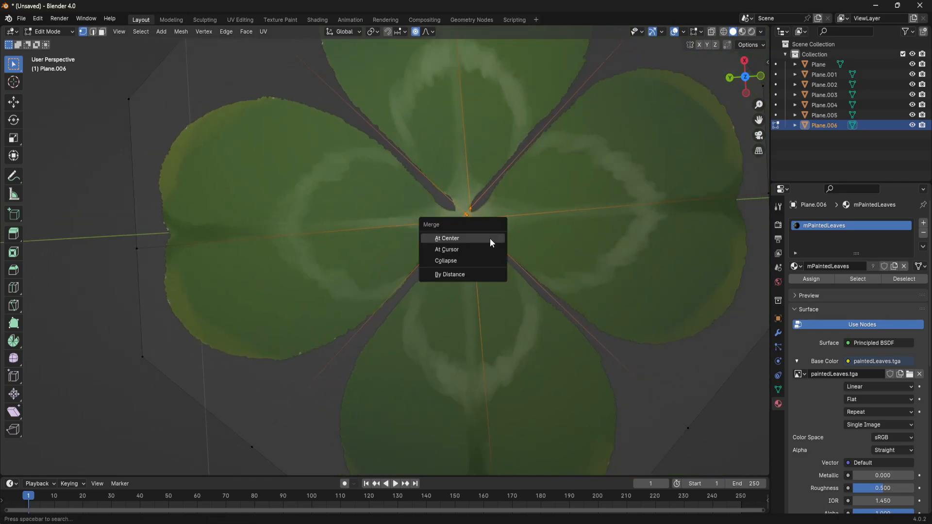
pyautogui.click(471, 258)
# - Pull the clover's centre vertex down along Z with smooth proportional editing to cup the leaves
pyautogui.scroll(-6, 481, 255)
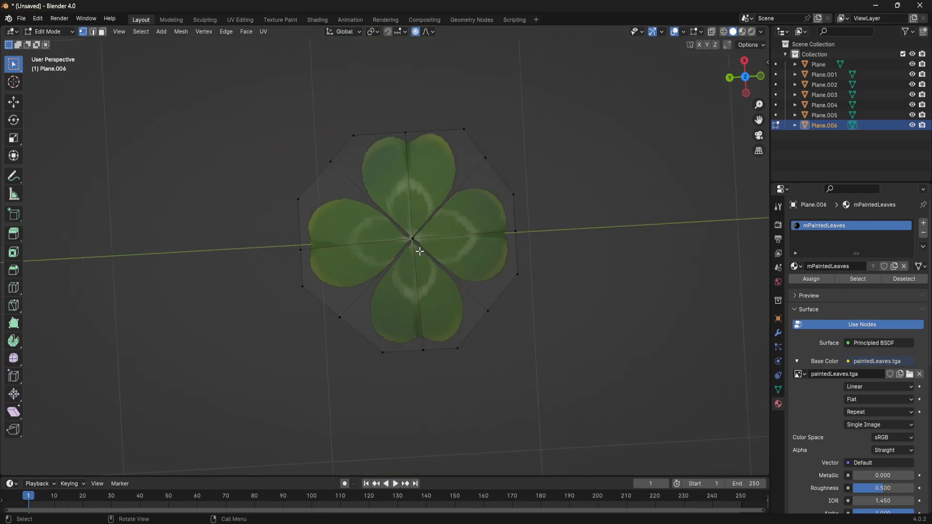
pyautogui.moveTo(468, 354); pyautogui.dragTo(460, 301, button='middle')
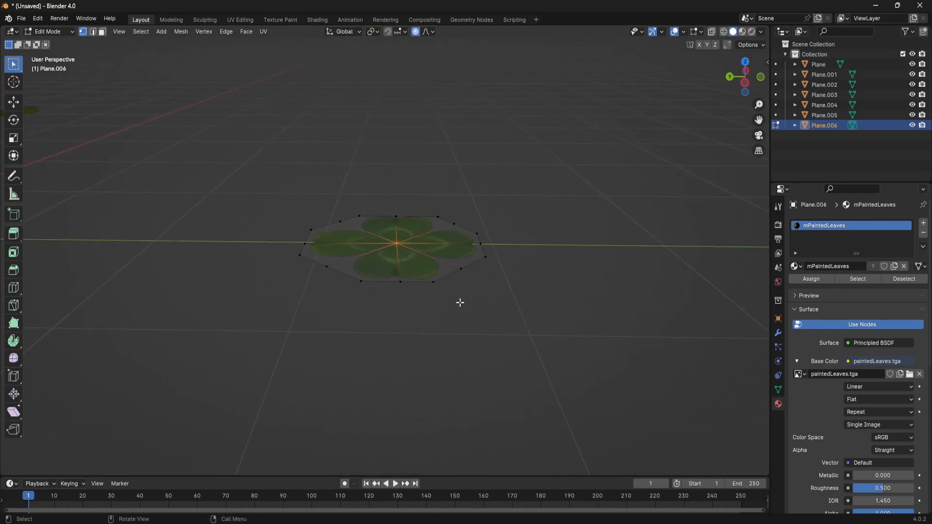
pyautogui.press('g')
pyautogui.press('z')
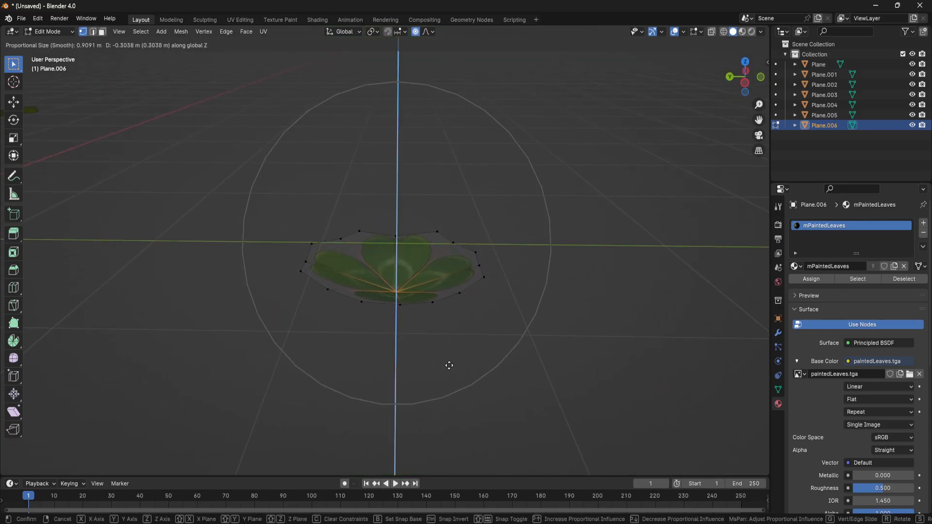
pyautogui.click(454, 379)
pyautogui.moveTo(456, 377); pyautogui.dragTo(486, 314, button='middle')
pyautogui.press('Tab')
# - Raise the clover's centre vertex slightly along Z with a proportional size of about 0.91 m to flatten the cup
pyautogui.press('Tab')
pyautogui.press('g')
pyautogui.press('z')
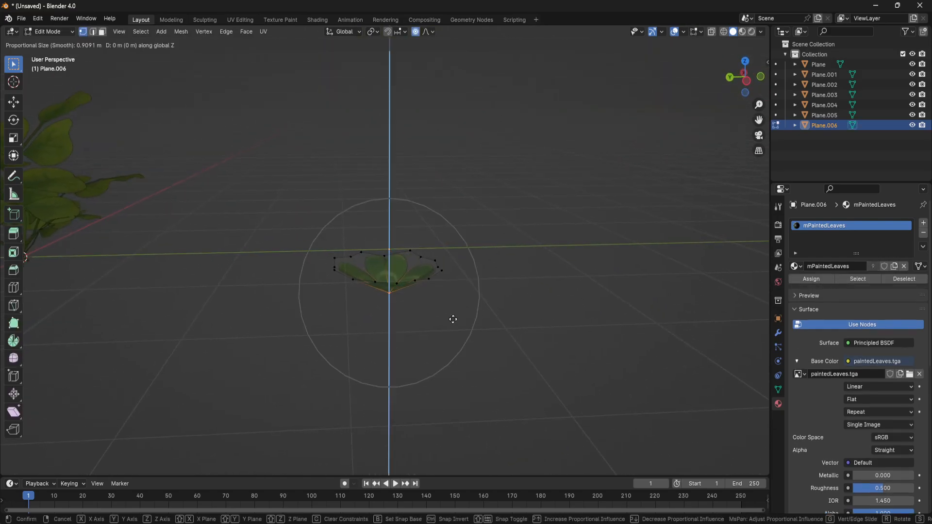
pyautogui.click(447, 305)
pyautogui.press('Tab')
pyautogui.moveTo(444, 281); pyautogui.dragTo(425, 312, button='middle')
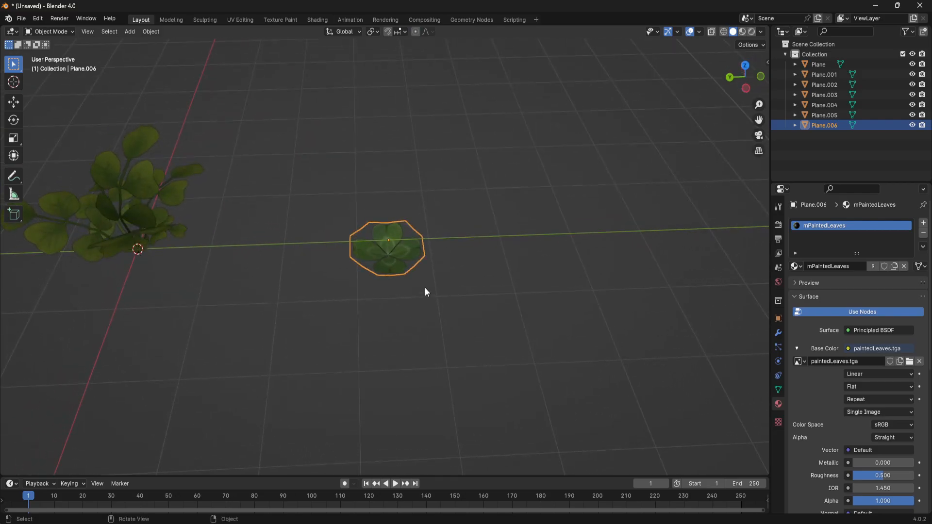
# - Raise the whole clover mesh about 0.3 m in left view, with proportional editing off, so its centre sits on the object origin
pyautogui.press('g')
pyautogui.click(438, 291)
pyautogui.press('ctrl+KP_3')
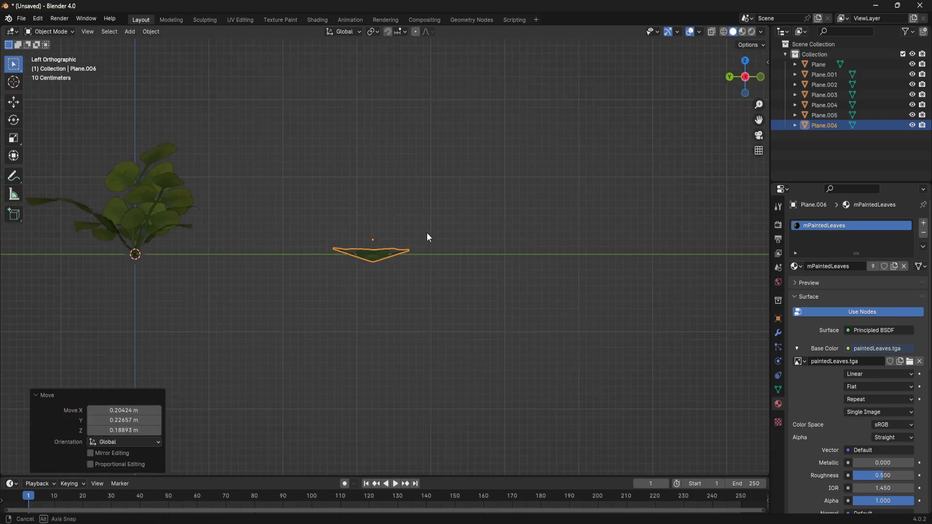
pyautogui.press('Tab')
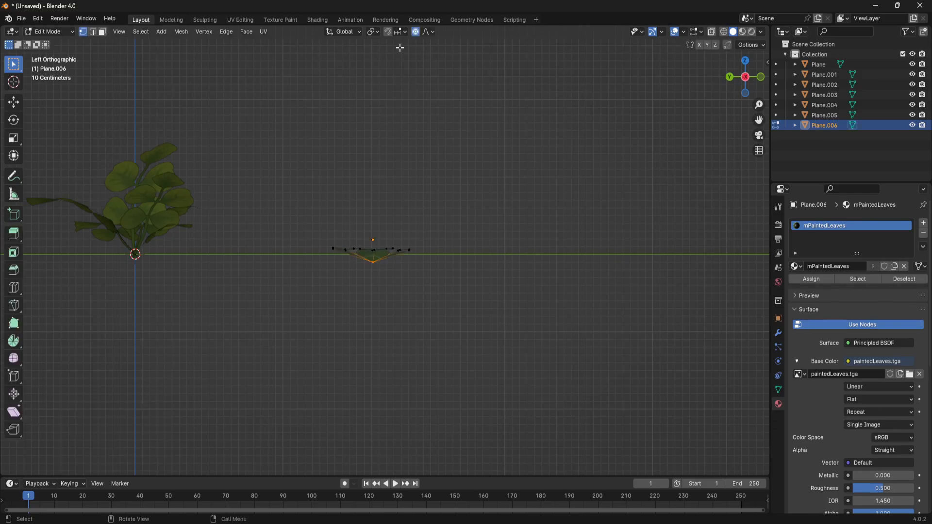
pyautogui.click(416, 32)
pyautogui.press('3')
pyautogui.press('l')
pyautogui.press('g')
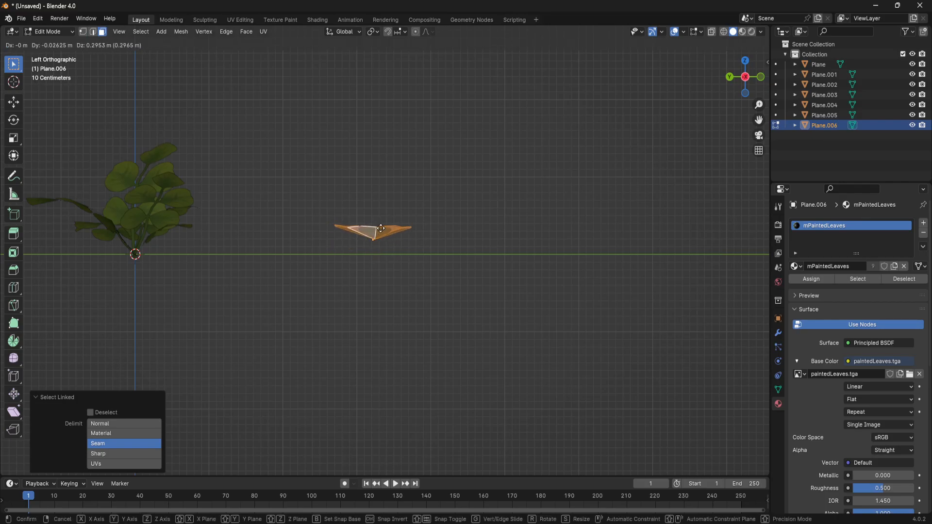
pyautogui.click(386, 221)
pyautogui.press('Tab')
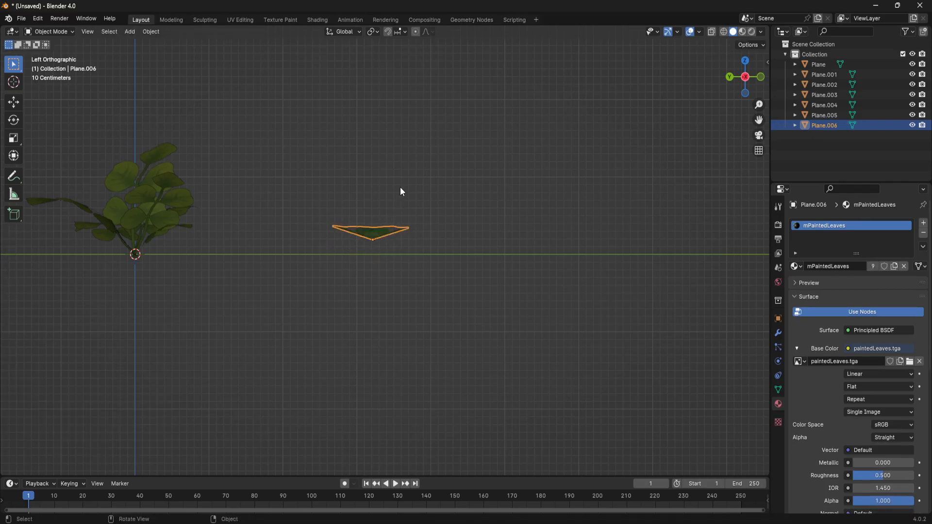
# - Move the clover onto the sprig plant, about 3.58 m in Y and 0.37 m in Z, and rotate it about -51° around the view axis
pyautogui.press('g')
pyautogui.click(110, 177)
pyautogui.moveTo(197, 171); pyautogui.dragTo(374, 364, button='middle')
pyautogui.scroll(1, 367, 329)
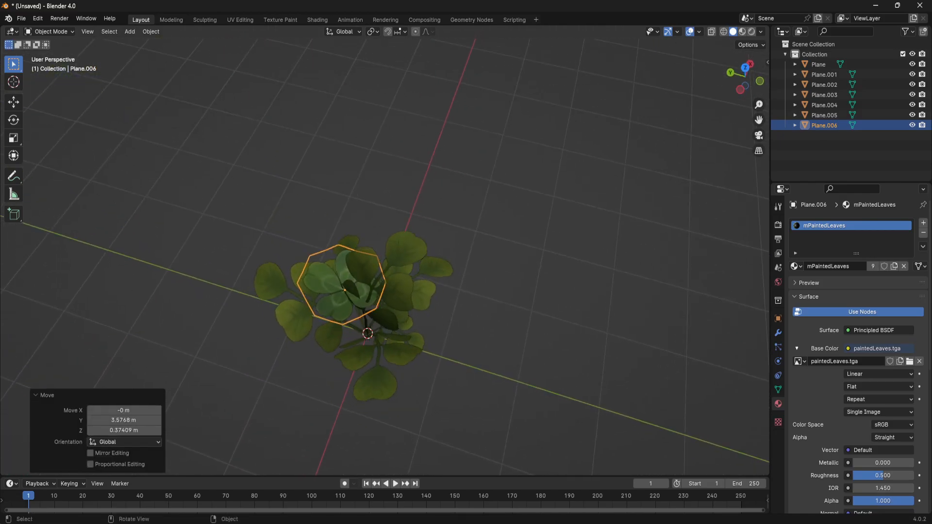
pyautogui.press('r')
pyautogui.click(358, 257)
# - Position the rotated clover beside the sprig plant's uppermost leaves and deselect it
pyautogui.press('g')
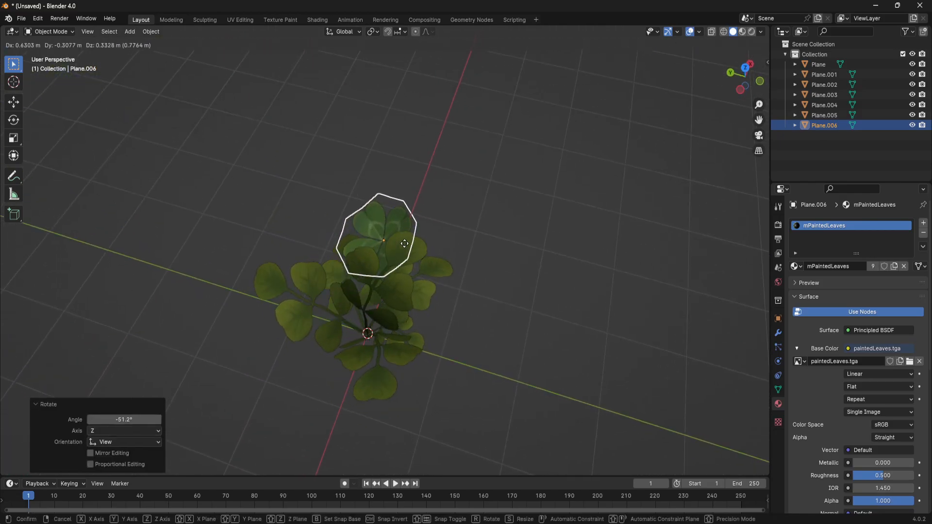
pyautogui.click(415, 256)
pyautogui.moveTo(414, 255); pyautogui.dragTo(431, 248, button='middle')
pyautogui.press('g')
pyautogui.click(411, 182)
pyautogui.press('g')
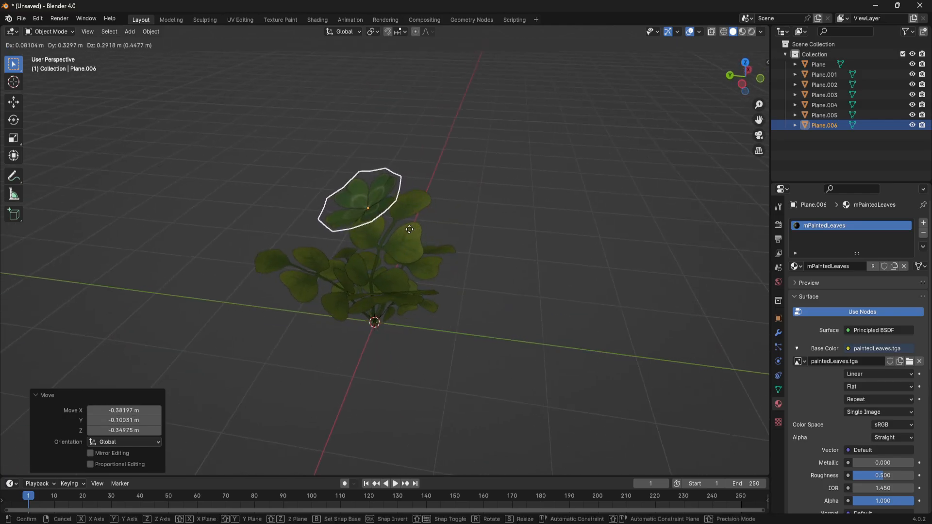
pyautogui.click(409, 231)
pyautogui.click(476, 275)
pyautogui.scroll(-4, 473, 282)
pyautogui.moveTo(473, 282); pyautogui.dragTo(488, 322, button='middle')
pyautogui.scroll(2, 512, 313)
pyautogui.scroll(-2, 494, 312)
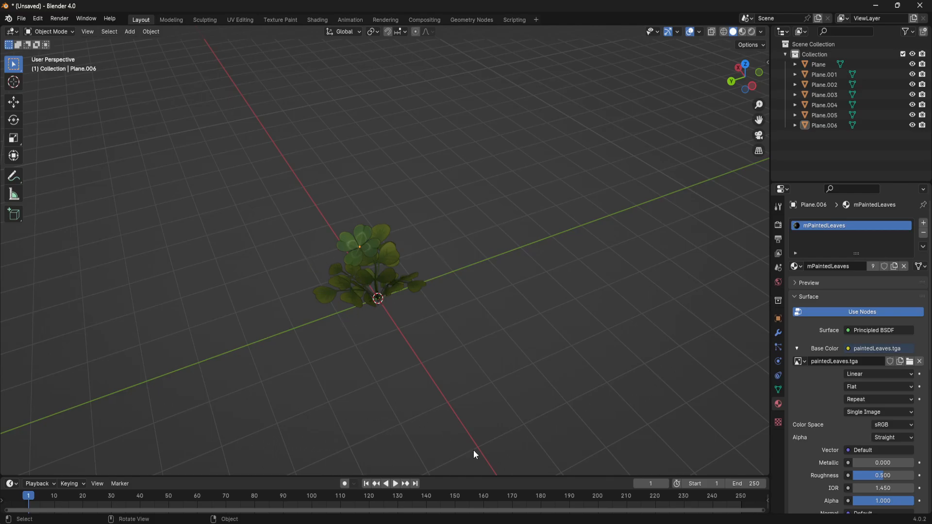
# - Switch to leaveDemo.psd in Photoshop and add a new empty layer beneath Layer 1
pyautogui.moveTo(542, 522)
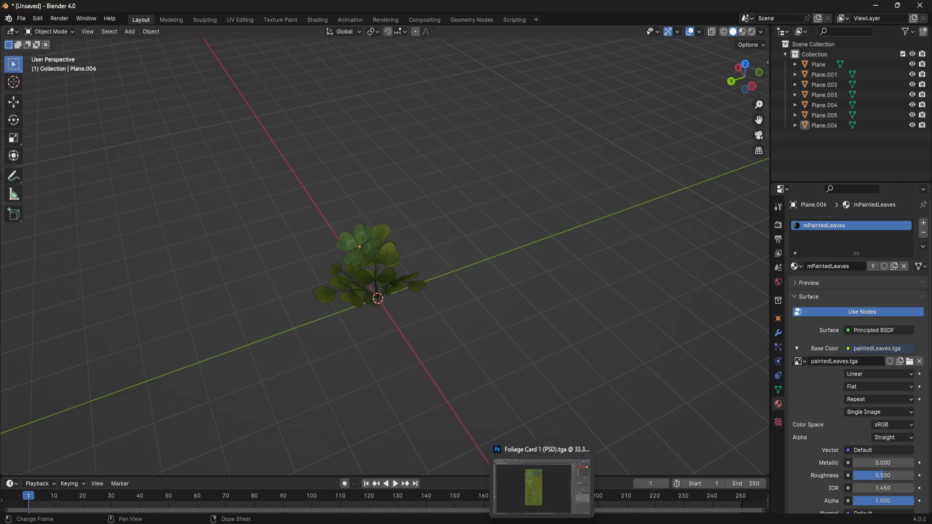
pyautogui.click(543, 522)
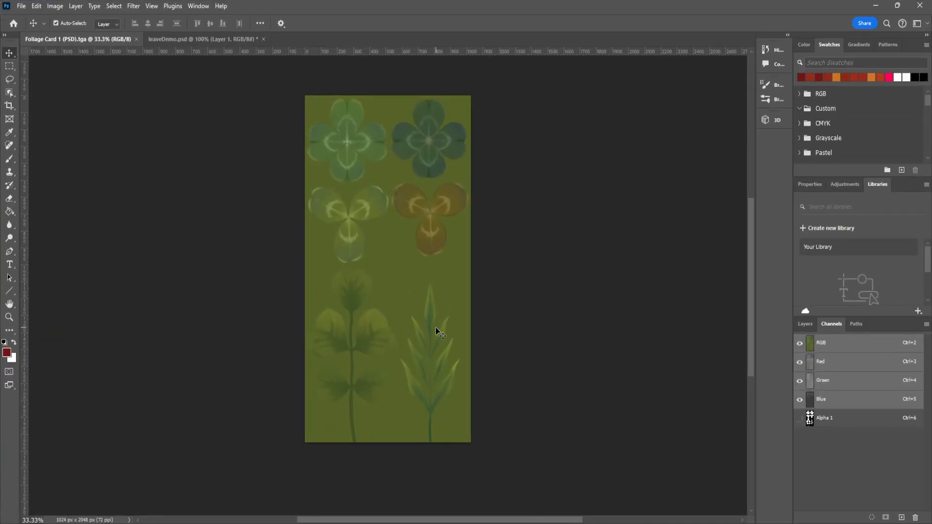
pyautogui.click(216, 35)
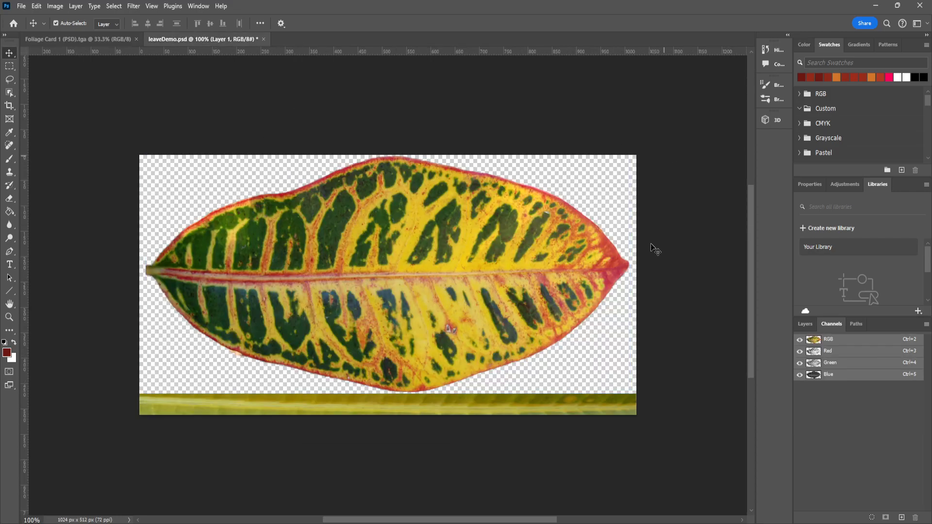
pyautogui.click(807, 325)
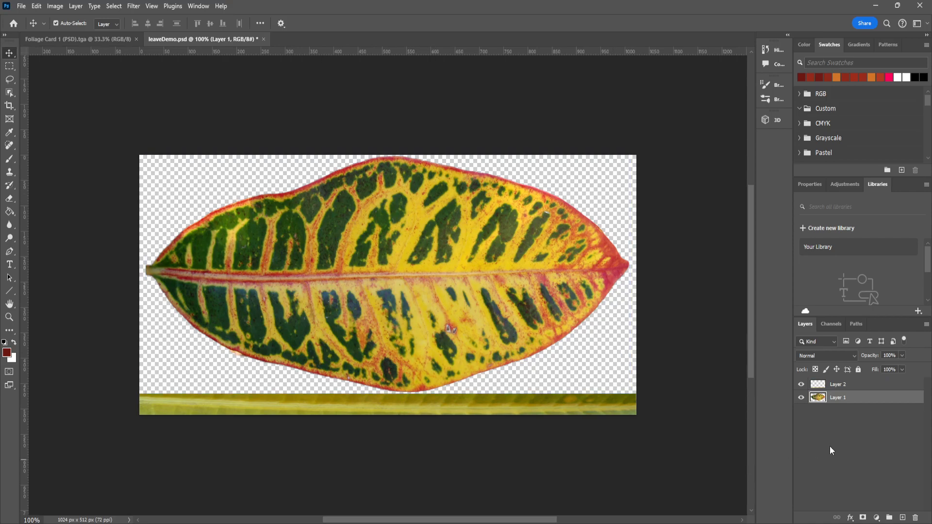
pyautogui.click(902, 517)
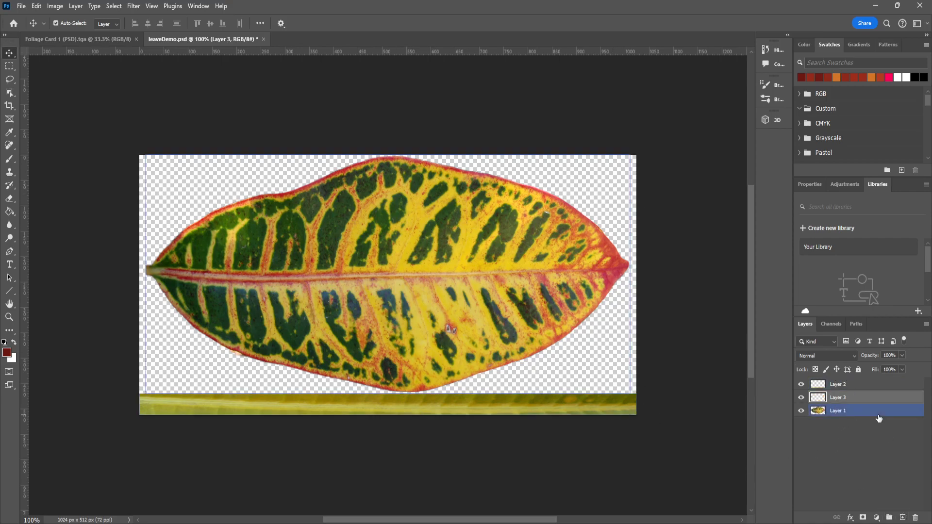
pyautogui.moveTo(862, 396); pyautogui.dragTo(855, 437)
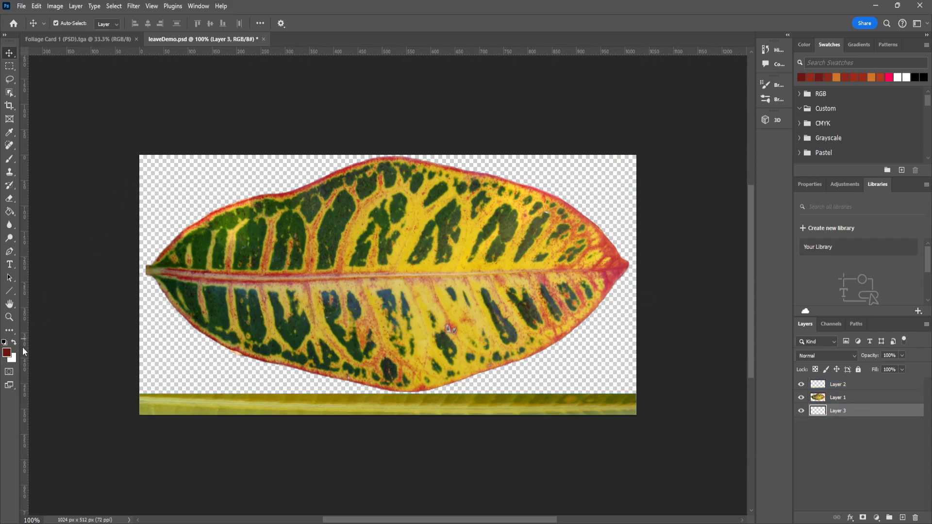
# - Try painting dark red soft brush strokes across the new layer behind the leaf
pyautogui.click(10, 159)
pyautogui.moveTo(151, 186)
pyautogui.mouseDown()
pyautogui.moveTo(258, 167)
pyautogui.moveTo(466, 384)
pyautogui.moveTo(633, 208)
pyautogui.moveTo(629, 162)
pyautogui.mouseUp()
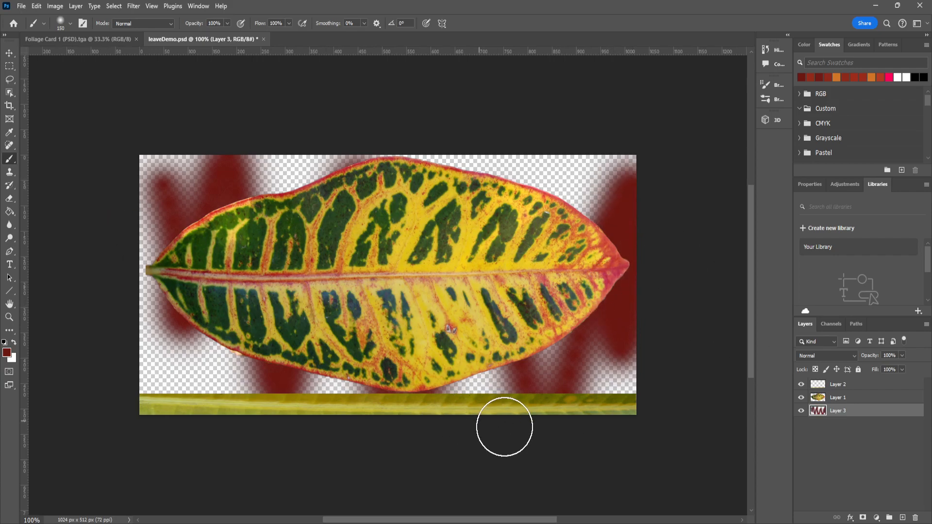
pyautogui.hotkey('ctrl', 'z')
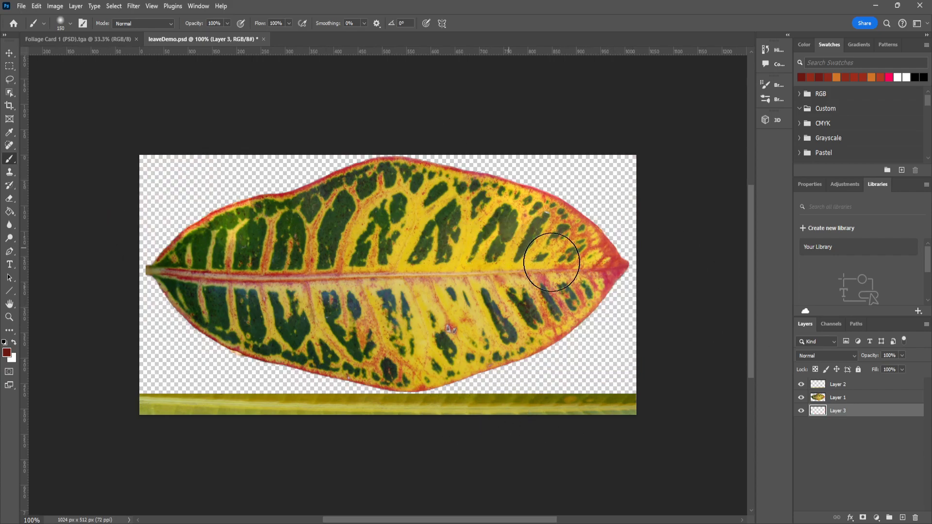
# - Delete Layer 3 and save a PNG copy of the leaf document, overwriting leavesTEst.png in the Teaching folder
pyautogui.click(917, 515)
pyautogui.click(413, 199)
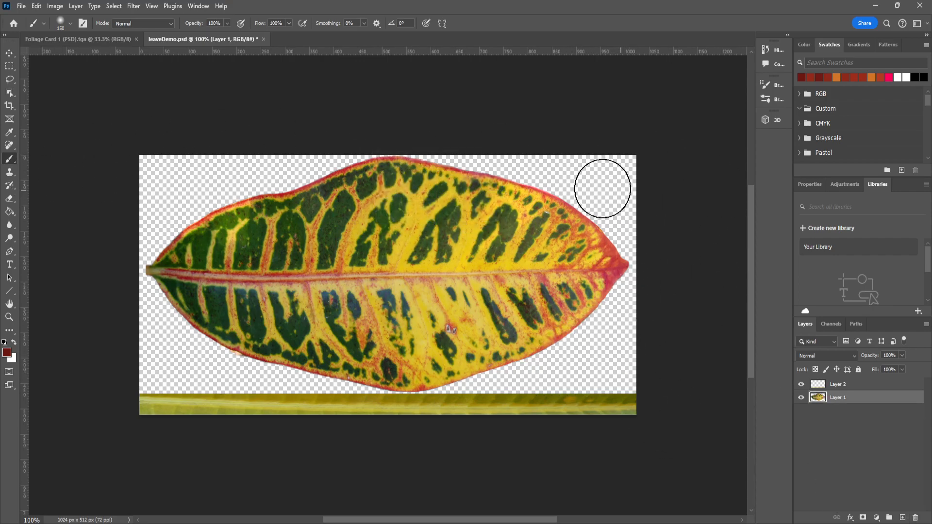
pyautogui.click(21, 5)
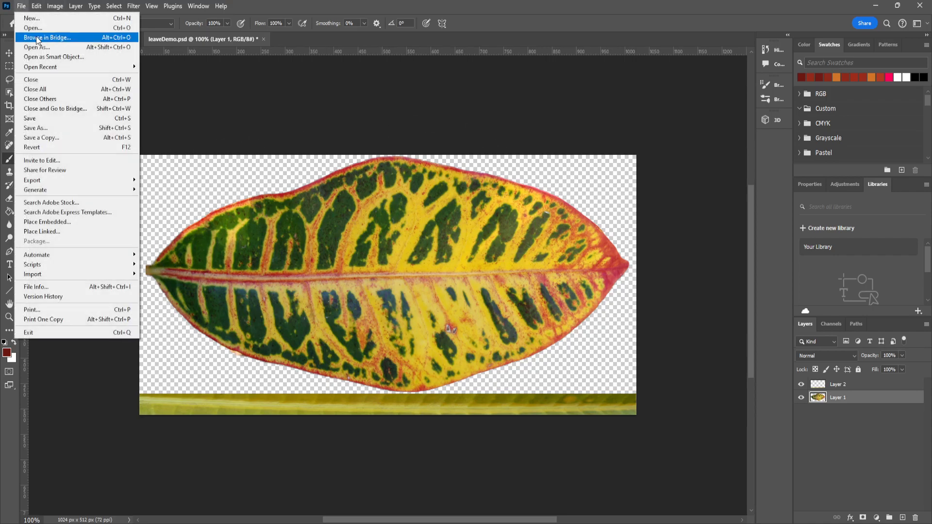
pyautogui.click(52, 138)
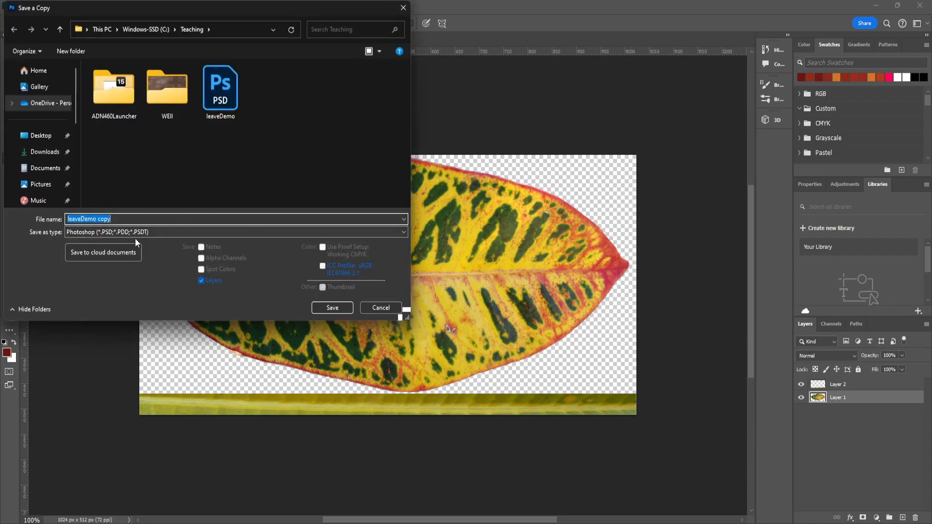
pyautogui.click(138, 232)
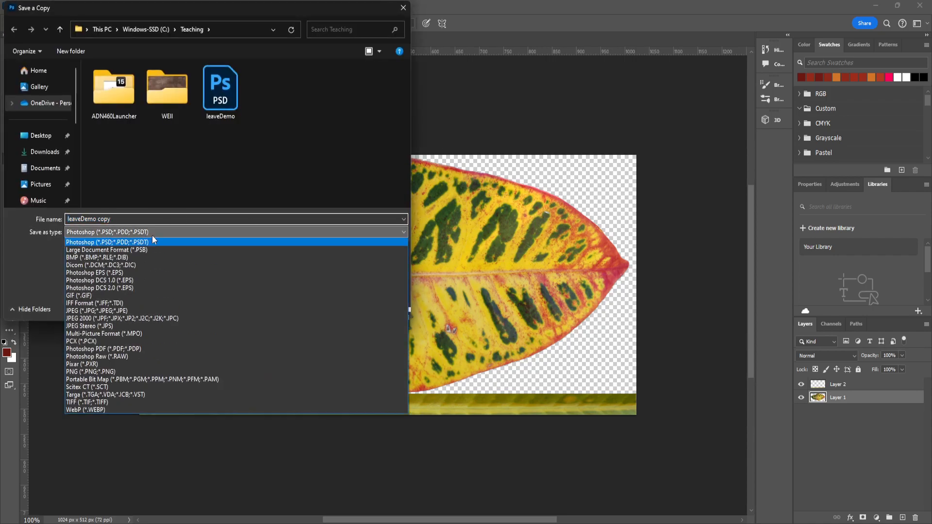
pyautogui.click(103, 371)
pyautogui.click(391, 105)
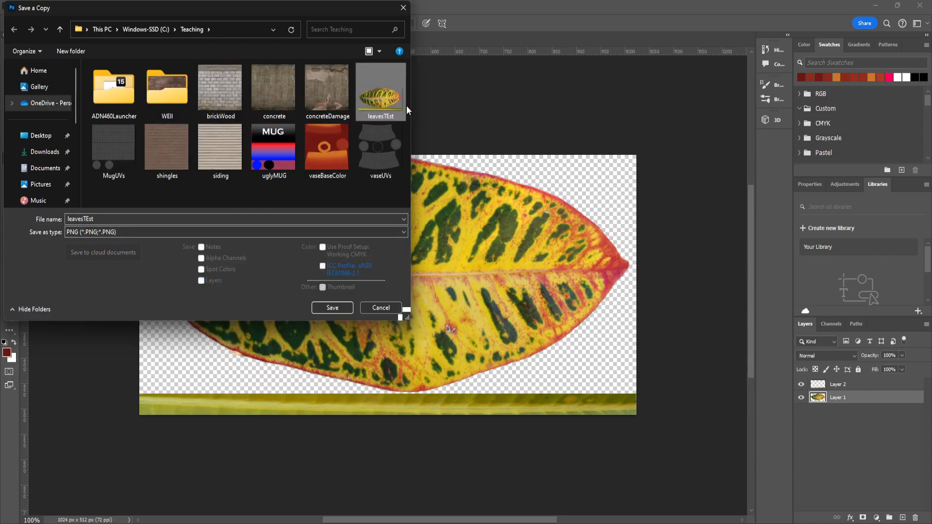
pyautogui.click(343, 310)
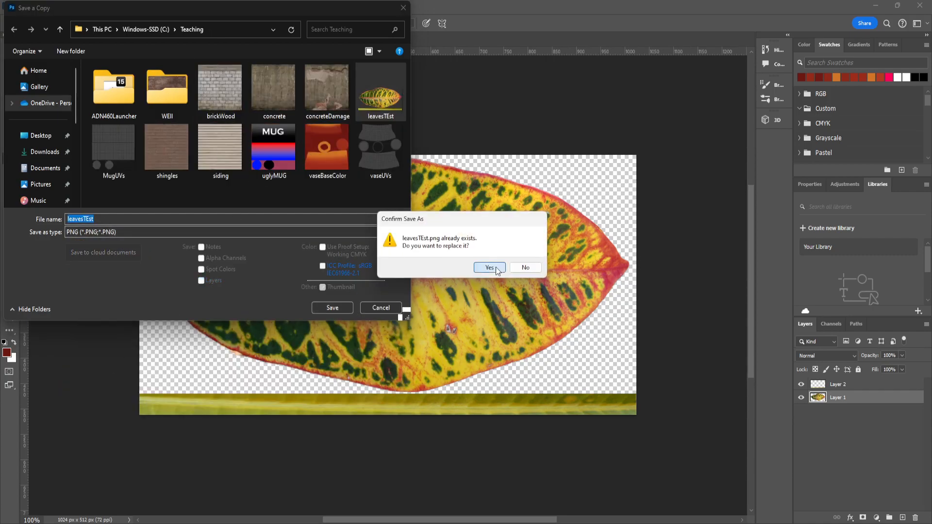
pyautogui.click(490, 268)
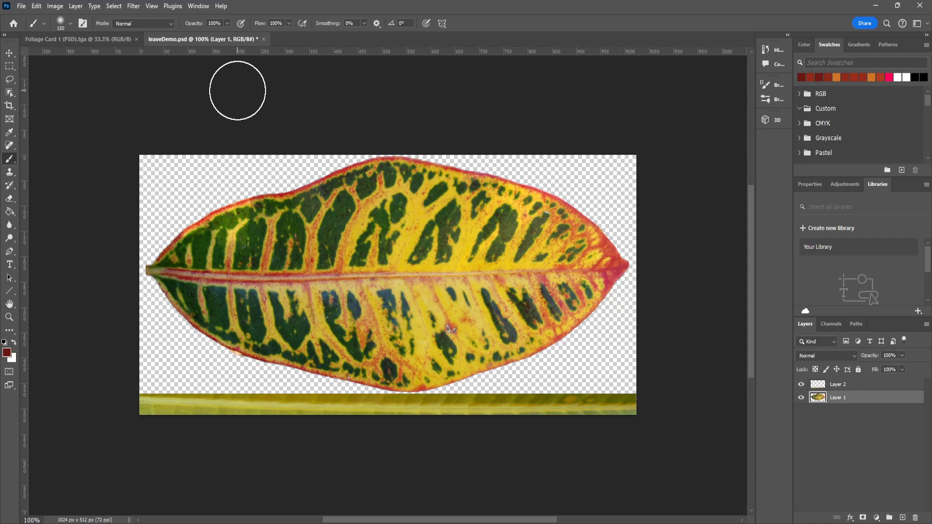
# - Compare the transparent leaf in leaveDemo.psd with the green-backed foliage in Foliage Card 1
pyautogui.click(9, 53)
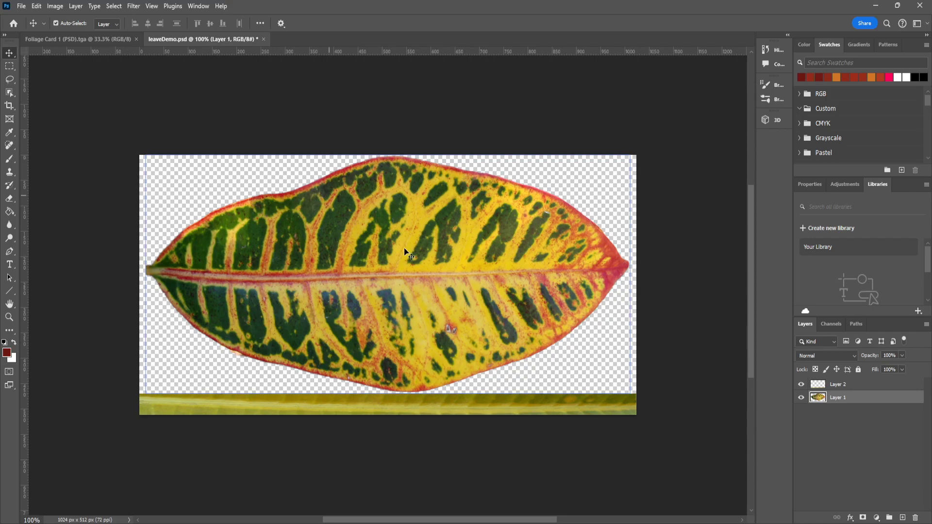
pyautogui.click(123, 39)
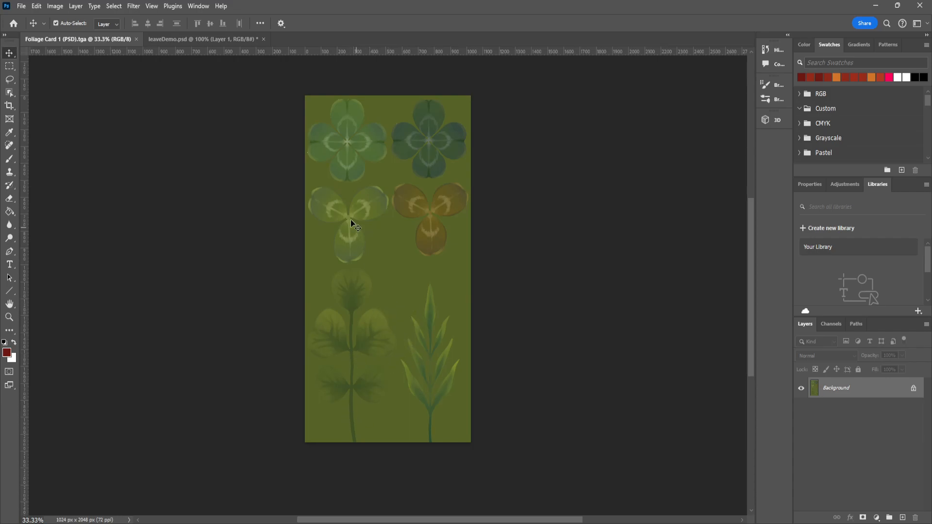
pyautogui.click(212, 41)
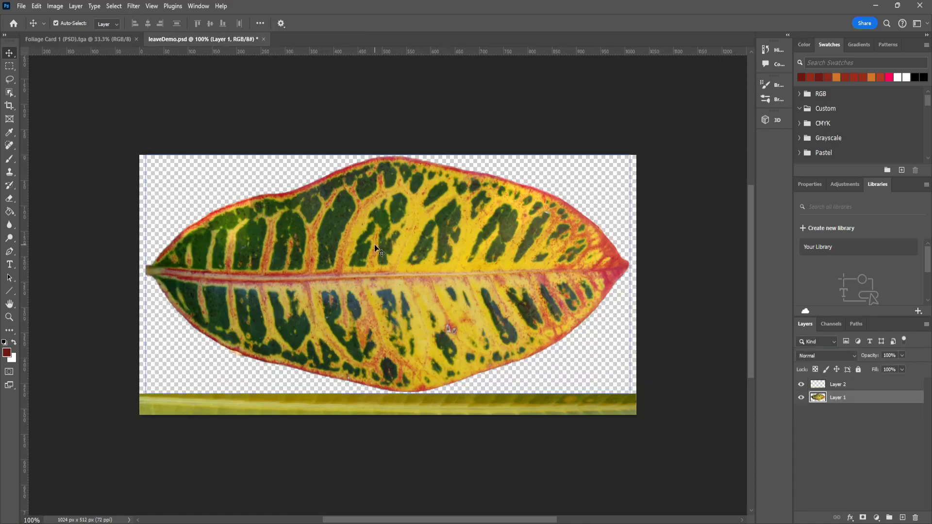
pyautogui.click(112, 39)
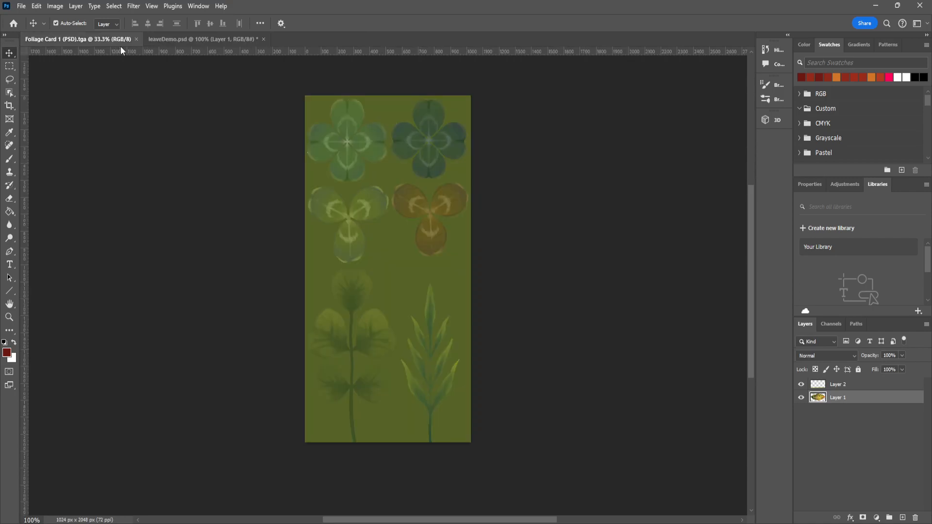
# - Switch to Blender, add a new mesh plane and move it along the Y axis away from the plant
pyautogui.moveTo(606, 523)
pyautogui.click(606, 480)
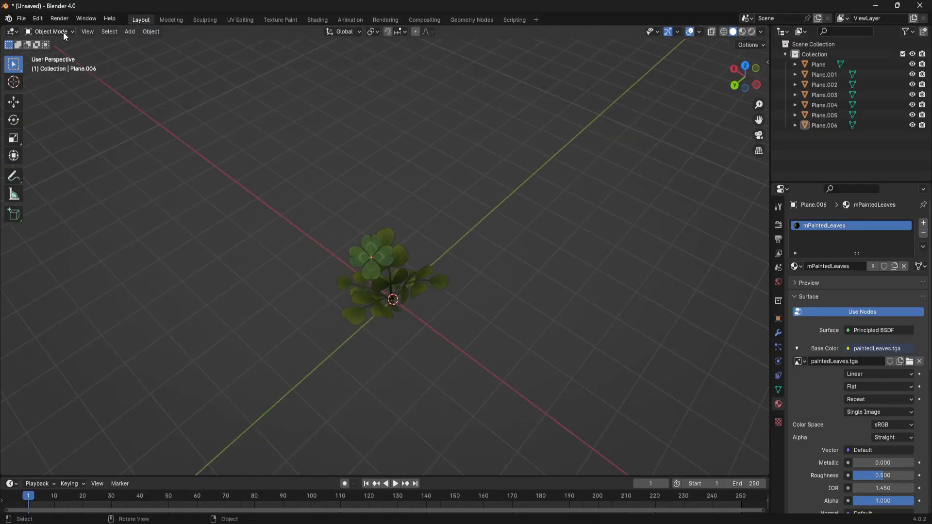
pyautogui.click(129, 33)
pyautogui.moveTo(189, 43)
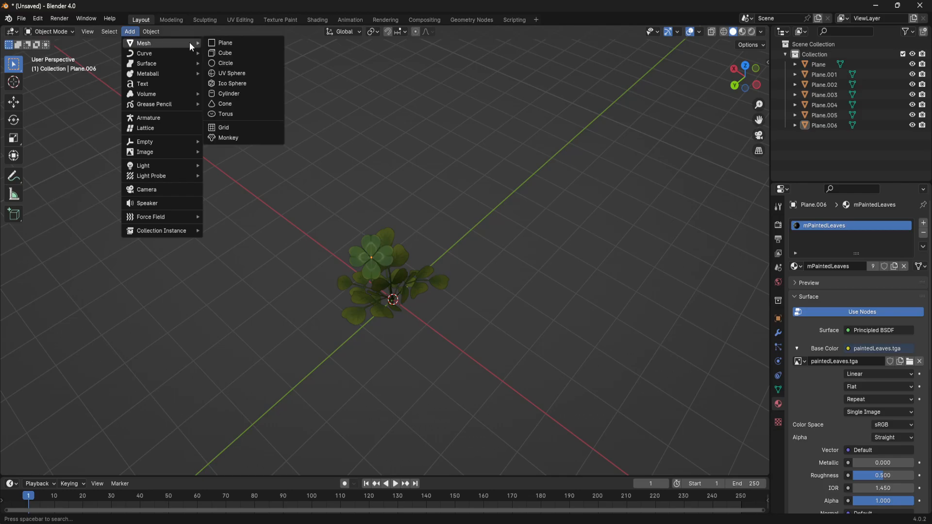
pyautogui.click(232, 42)
pyautogui.press('g')
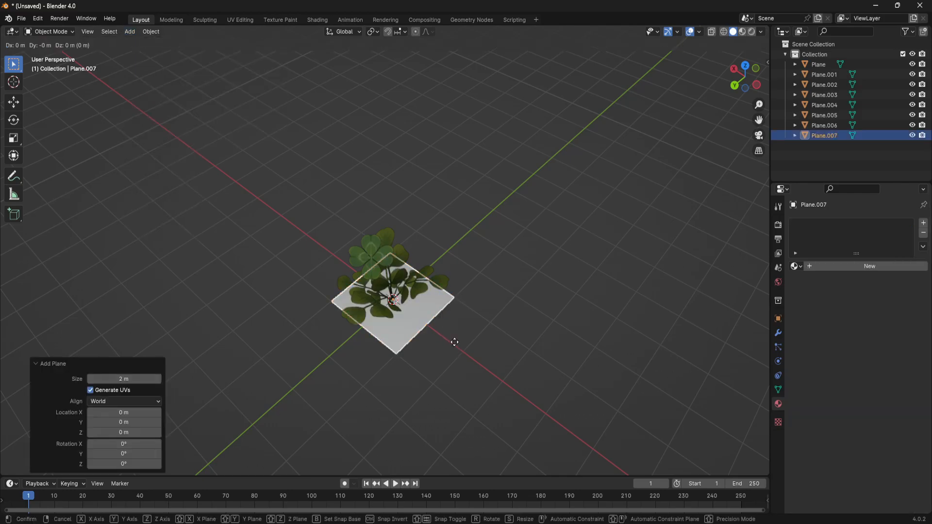
pyautogui.press('y')
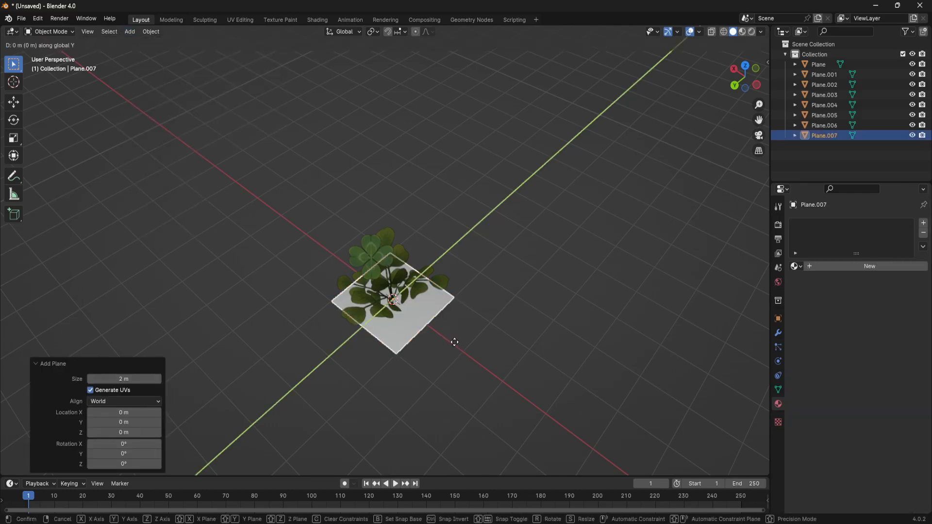
pyautogui.click(537, 243)
# - Create a new material on the plane and name it mTropical
pyautogui.click(820, 267)
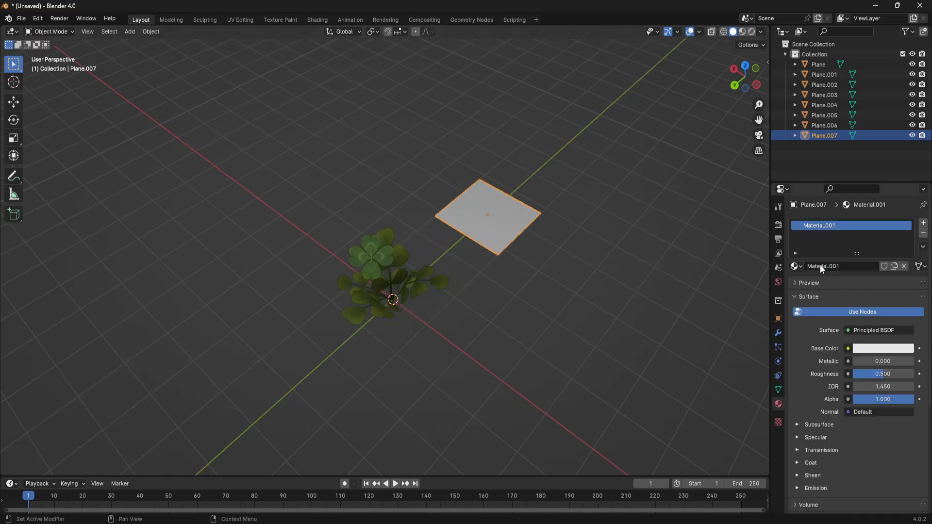
pyautogui.click(849, 265)
pyautogui.write('mTropical')
pyautogui.press('Return')
# - Assign an image texture to the material's base color and load leavesTEst.png from C:\Teaching
pyautogui.click(849, 348)
pyautogui.click(623, 418)
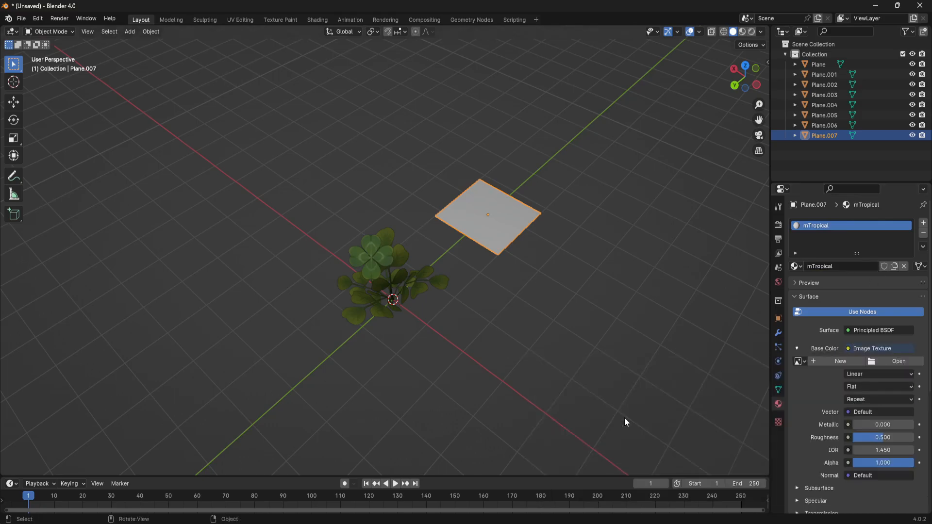
pyautogui.click(885, 361)
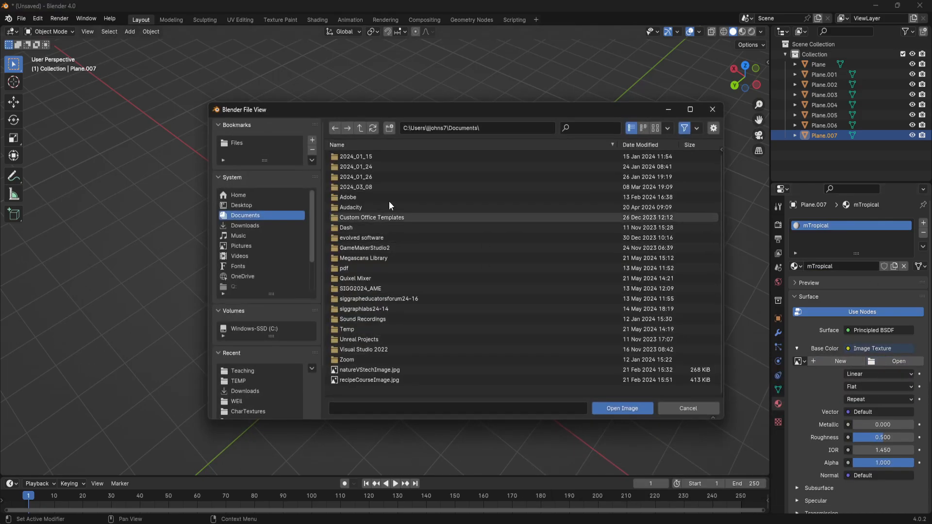
pyautogui.click(253, 371)
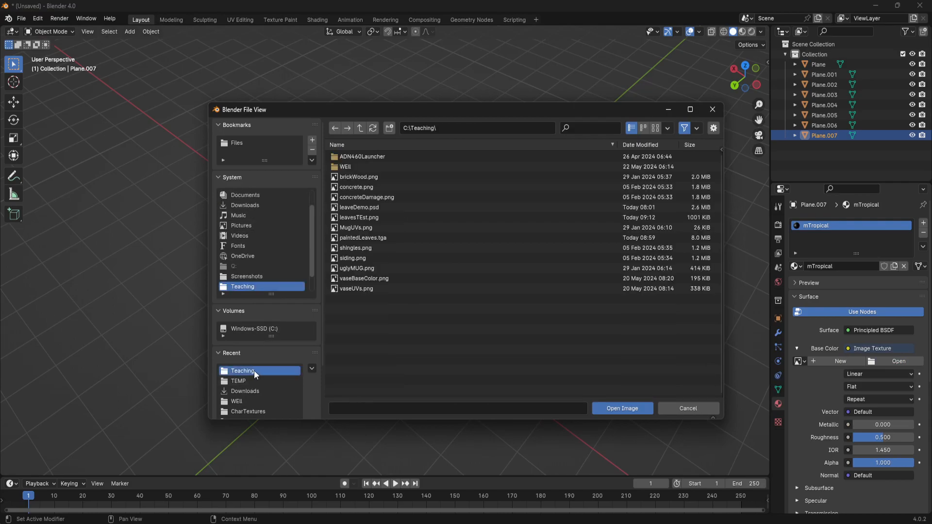
pyautogui.click(366, 218)
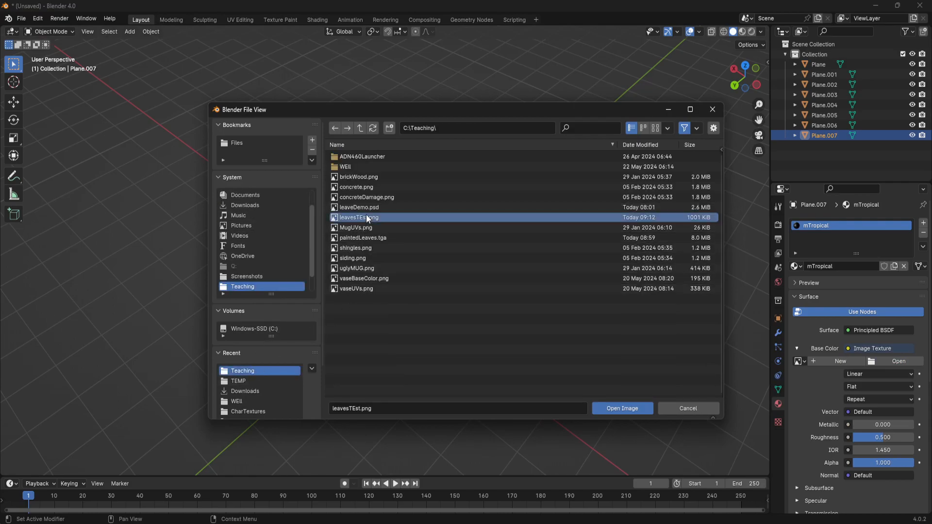
pyautogui.click(607, 408)
# - Scale the leaf plane to 2 along the global X axis
pyautogui.scroll(2, 542, 263)
pyautogui.keyDown('shift'); pyautogui.moveTo(582, 244); pyautogui.dragTo(512, 273, button='middle'); pyautogui.keyUp('shift')
pyautogui.moveTo(512, 273); pyautogui.dragTo(402, 289, button='middle')
pyautogui.press('s')
pyautogui.press('x')
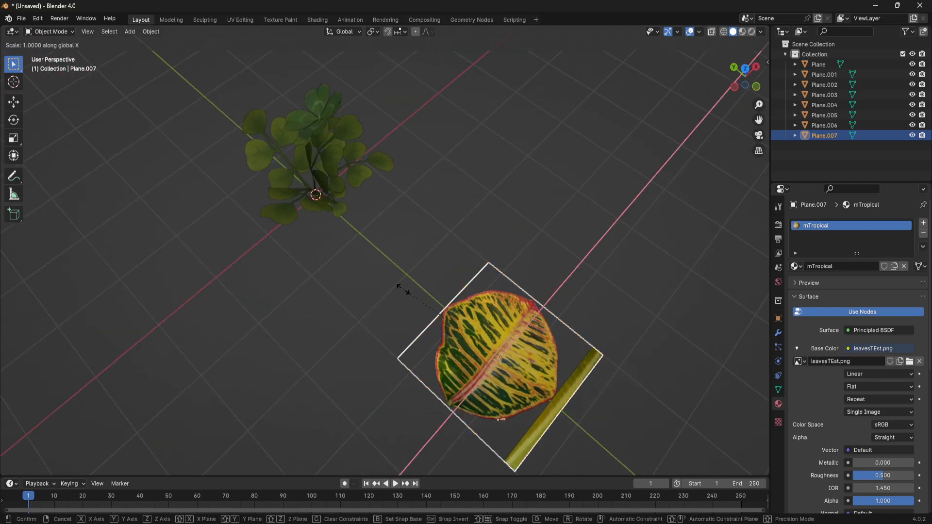
pyautogui.click(318, 456)
pyautogui.scroll(-3, 272, 440)
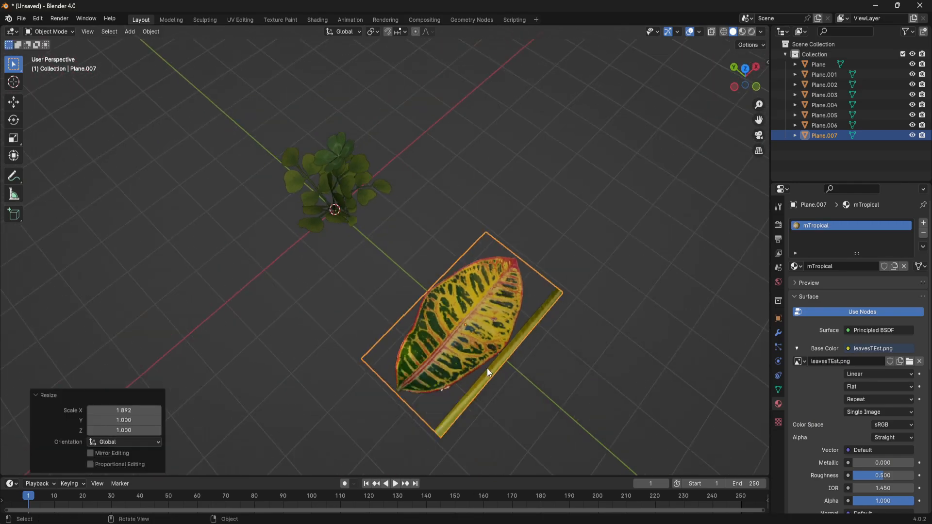
pyautogui.click(127, 412)
pyautogui.write('2')
pyautogui.press('Return')
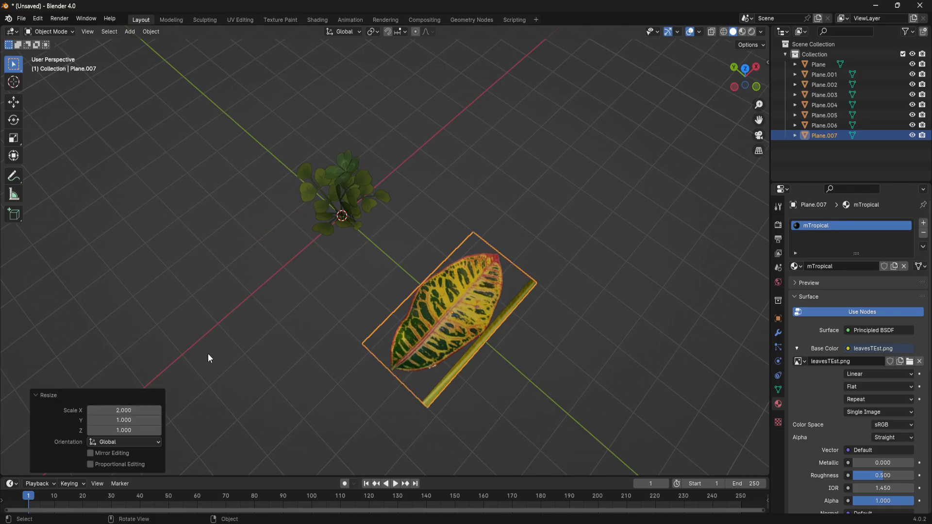
# - Add a lengthwise loop cut to the plane between the leaf and the stem strip, slid to a factor of 0.831
pyautogui.moveTo(514, 270); pyautogui.dragTo(447, 256, button='middle')
pyautogui.click(543, 283)
pyautogui.click(446, 255)
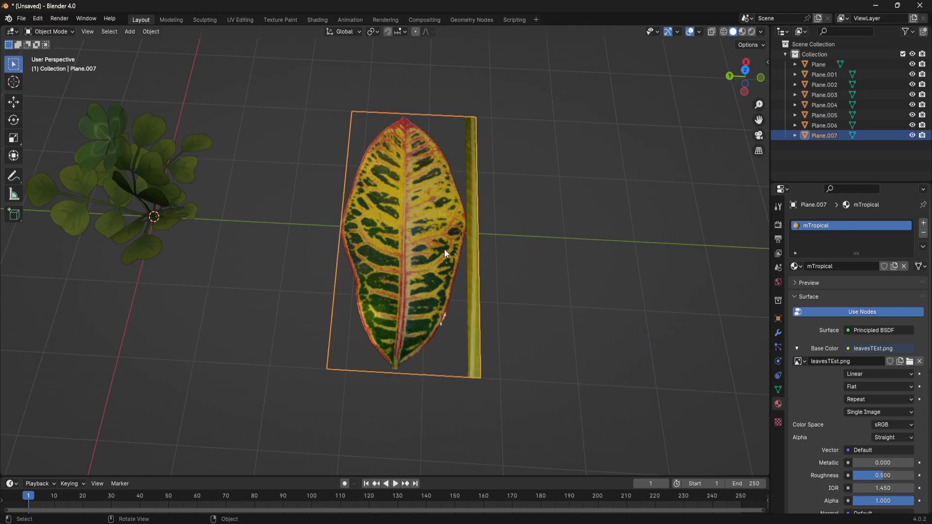
pyautogui.press('Tab')
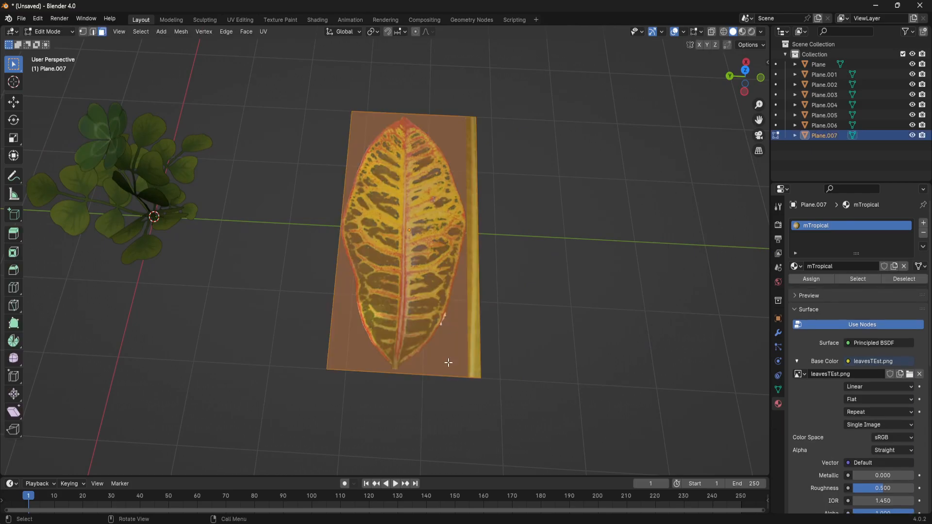
pyautogui.hotkey('ctrl', 'r')
pyautogui.click(457, 376)
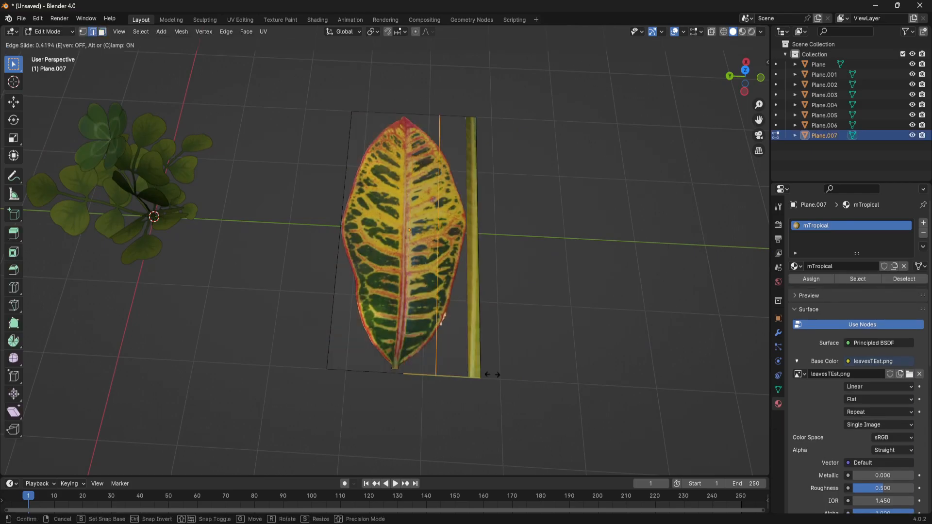
pyautogui.click(521, 370)
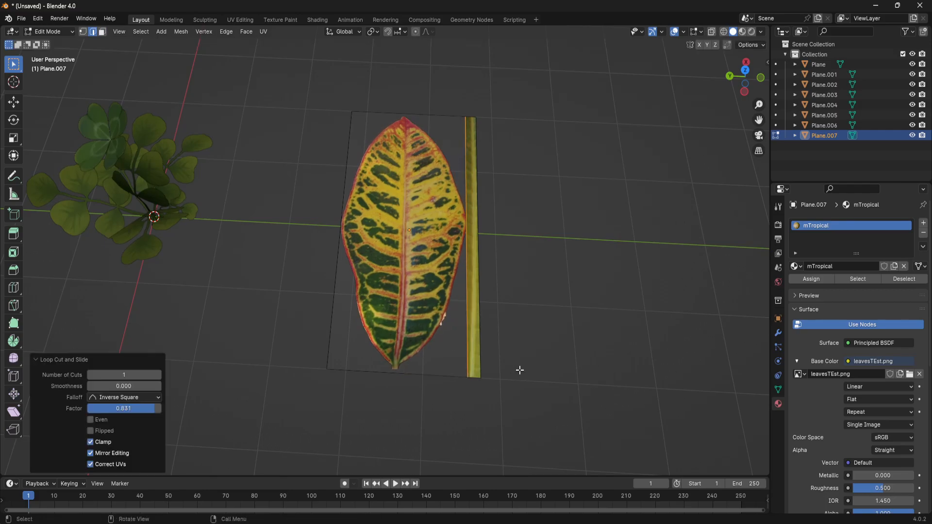
# - Delete the narrow face that carries the stem strip
pyautogui.press('3')
pyautogui.click(474, 250)
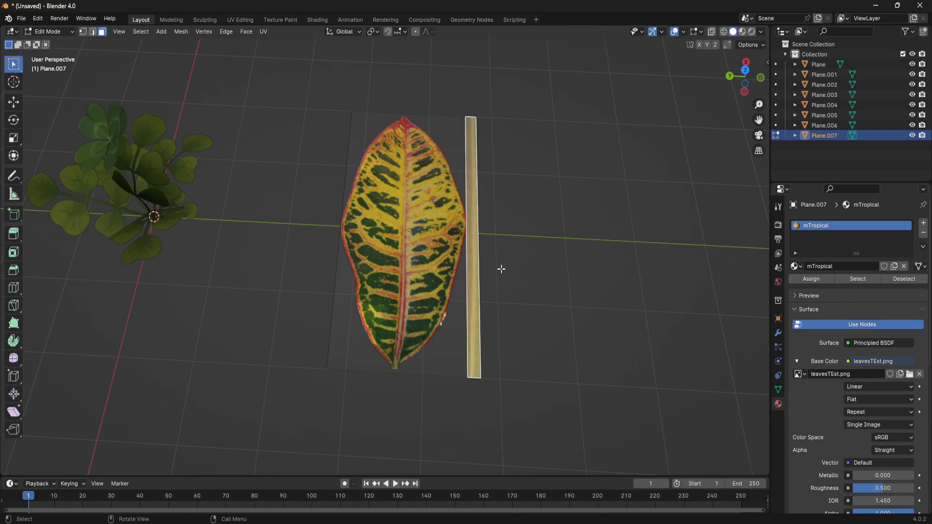
pyautogui.press('x')
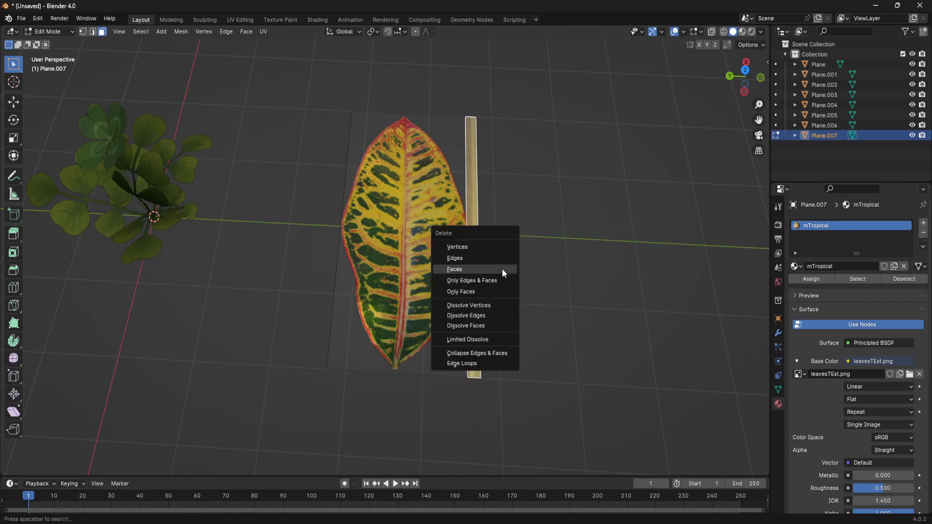
pyautogui.click(502, 269)
# - Knife-cut the leaf plane lengthwise along the midrib, from the stem end through the middle to the tip
pyautogui.press('k')
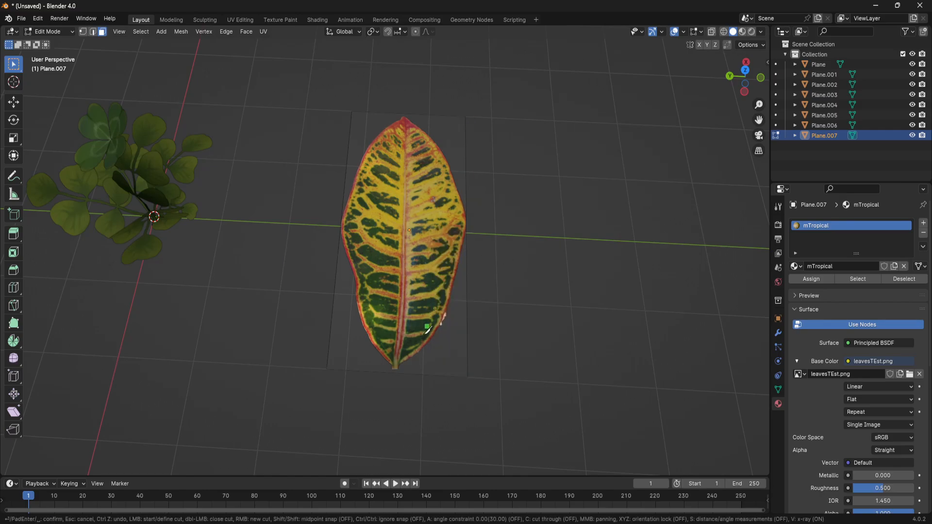
pyautogui.click(392, 373)
pyautogui.click(403, 231)
pyautogui.click(407, 119)
pyautogui.press('Return')
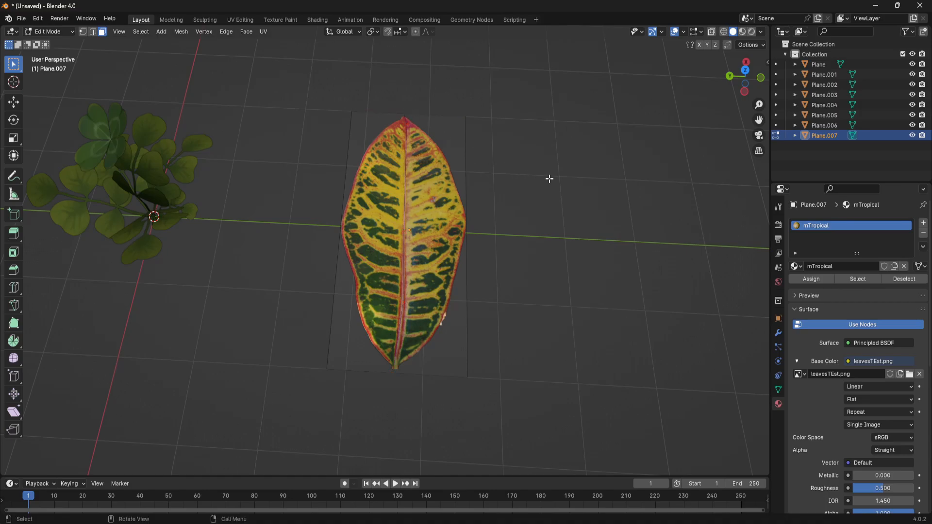
# - Switch to vertex selection and knife-cut straight across the leaf plane between its stem end and its middle
pyautogui.press('k')
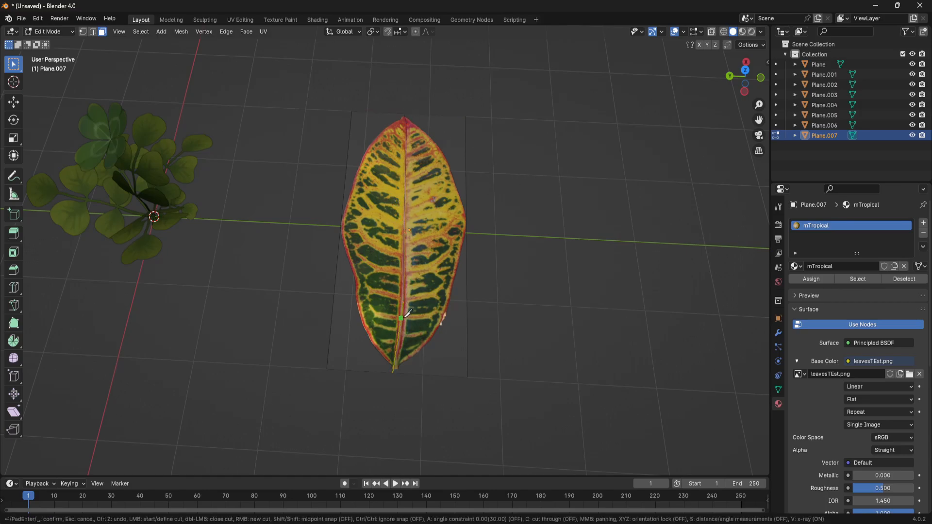
pyautogui.press('Escape')
pyautogui.press('1')
pyautogui.press('k')
pyautogui.click(335, 297)
pyautogui.click(467, 301)
pyautogui.press('Return')
# - Knife-cut straight across the leaf plane at its middle and again just short of the tip
pyautogui.press('k')
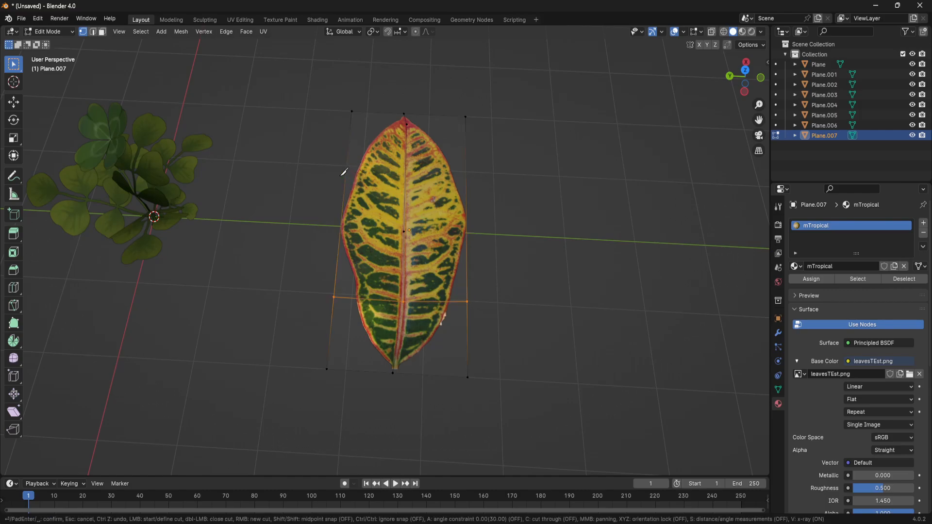
pyautogui.click(341, 228)
pyautogui.click(469, 233)
pyautogui.press('Return')
pyautogui.press('k')
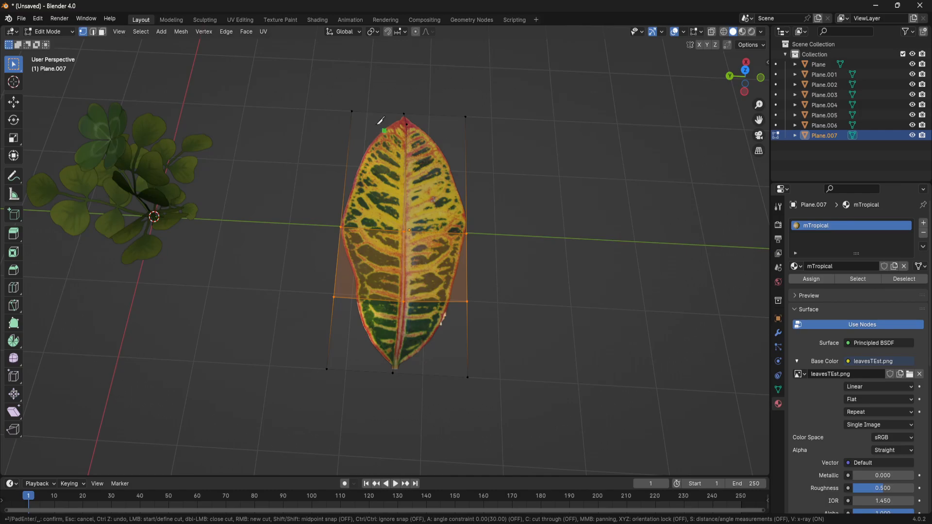
pyautogui.click(351, 126)
pyautogui.click(466, 127)
pyautogui.press('Return')
# - Knife-cut diagonally from both side edges near the tip to the midpoint of the plane's tip edge
pyautogui.press('k')
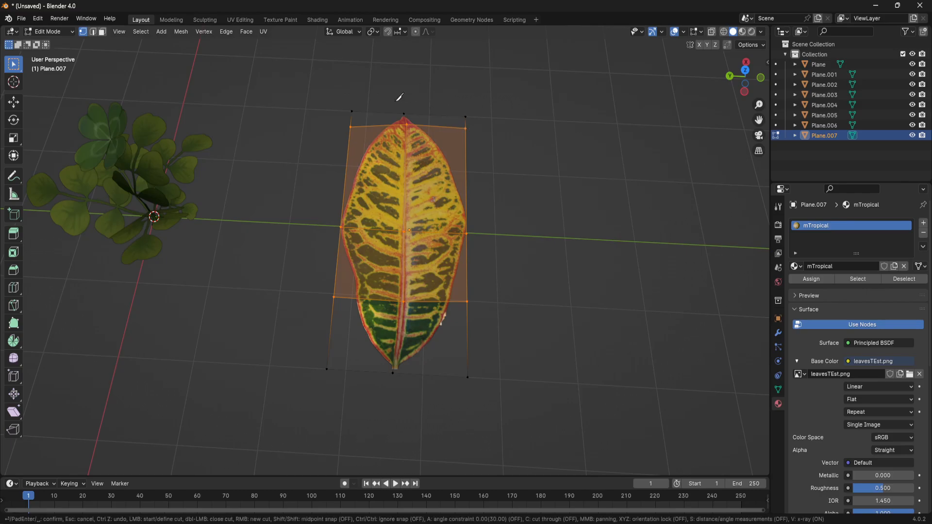
pyautogui.click(351, 127)
pyautogui.click(410, 112)
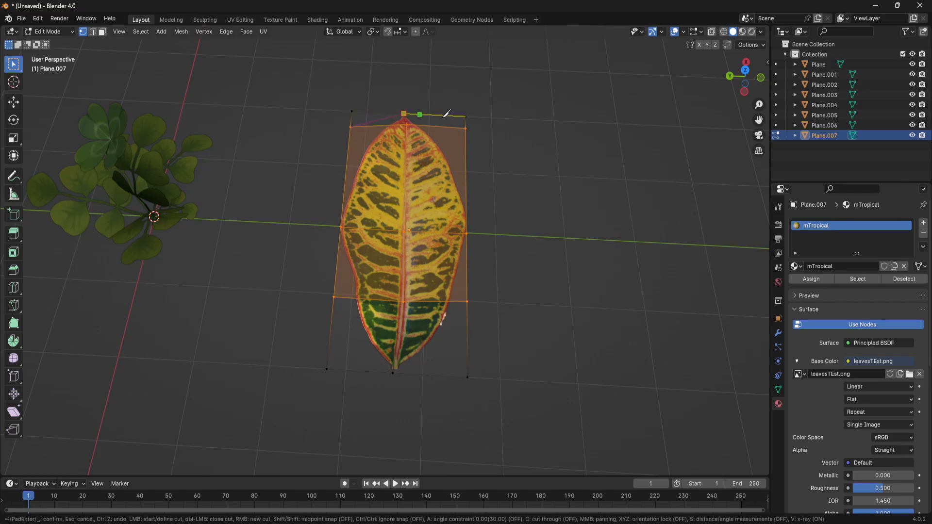
pyautogui.click(466, 128)
pyautogui.press('Return')
# - Knife-cut diagonally from the stem end to both ends of the nearest cross cut
pyautogui.press('k')
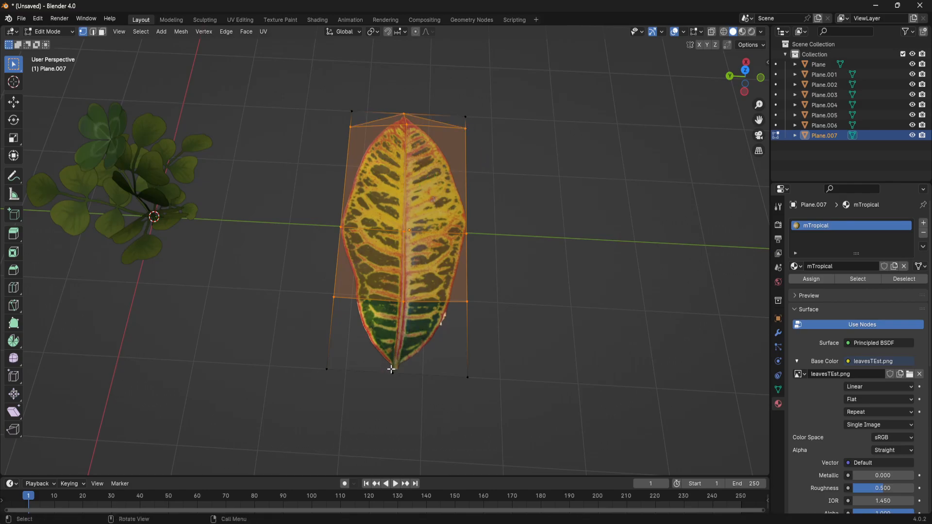
pyautogui.click(392, 372)
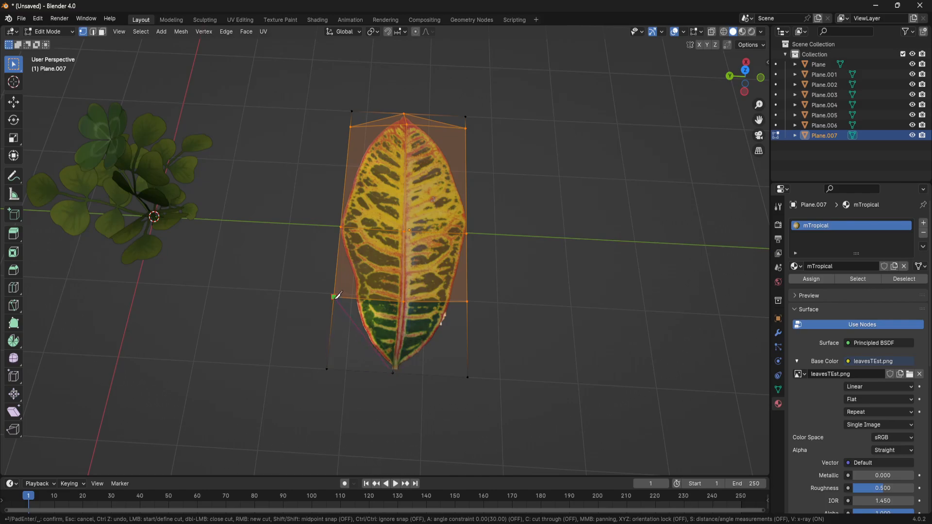
pyautogui.click(335, 297)
pyautogui.press('Return')
pyautogui.press('k')
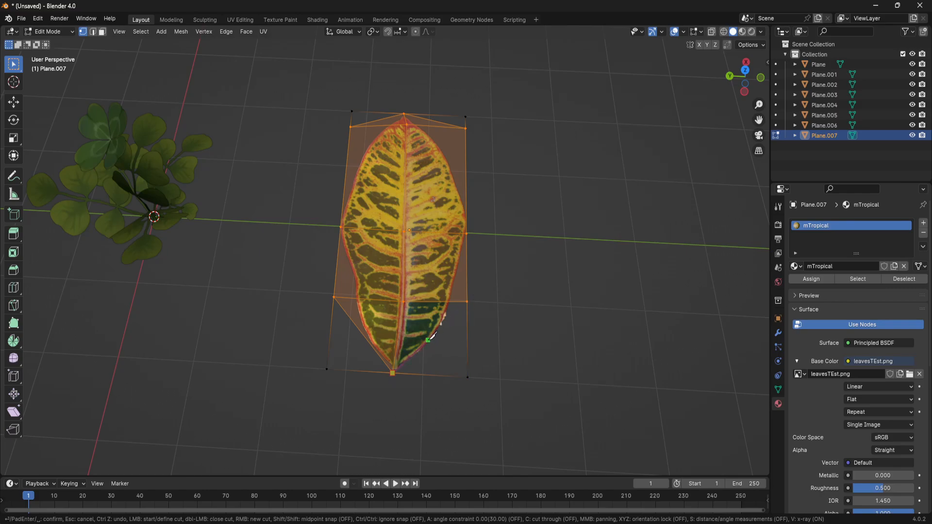
pyautogui.click(467, 302)
pyautogui.press('Return')
# - Delete the four triangular corner faces around the leaf's stem end and tip
pyautogui.press('3')
pyautogui.click(450, 359)
pyautogui.keyDown('shift'); pyautogui.click(351, 347); pyautogui.keyUp('shift')
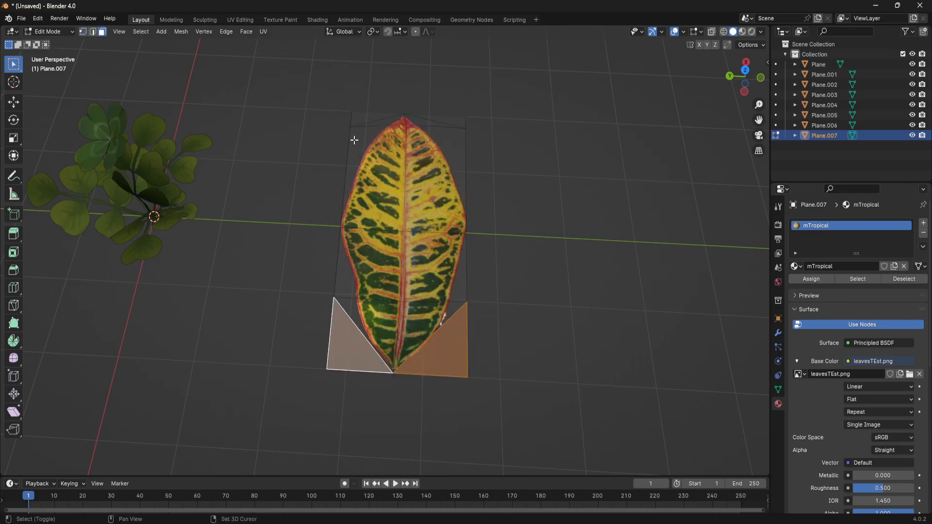
pyautogui.keyDown('shift'); pyautogui.click(354, 121); pyautogui.keyUp('shift')
pyautogui.keyDown('shift'); pyautogui.click(452, 117); pyautogui.keyUp('shift')
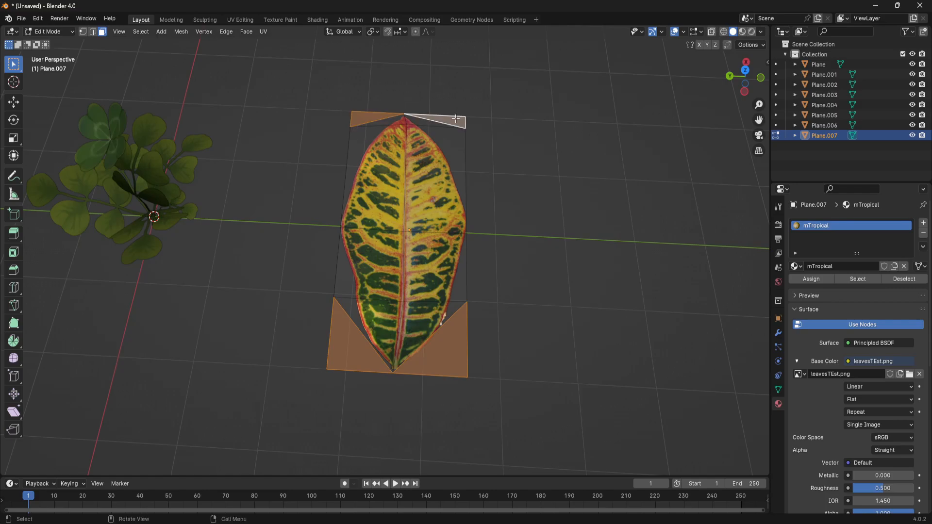
pyautogui.press('x')
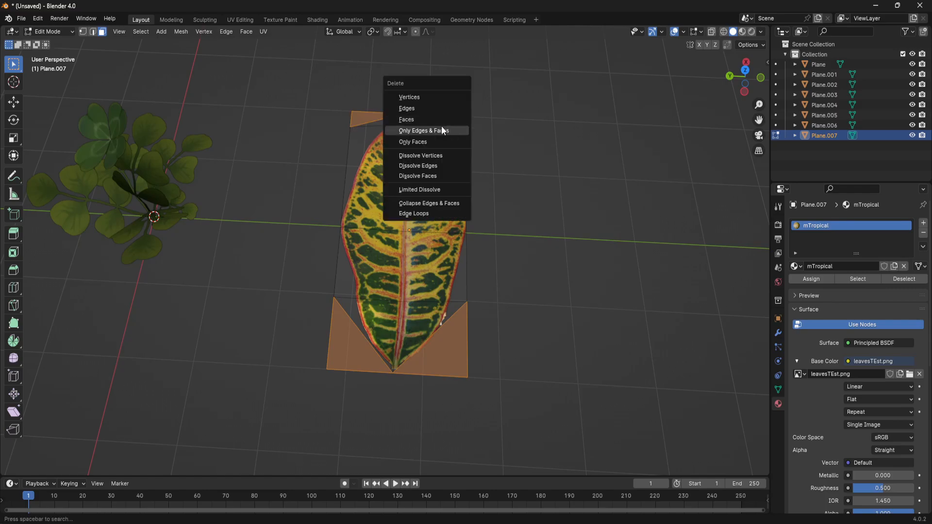
pyautogui.click(418, 120)
# - Raise the leaf's midrib edges about 0.235 m along Z to fold the leaf lengthwise
pyautogui.moveTo(417, 120); pyautogui.dragTo(467, 233, button='middle')
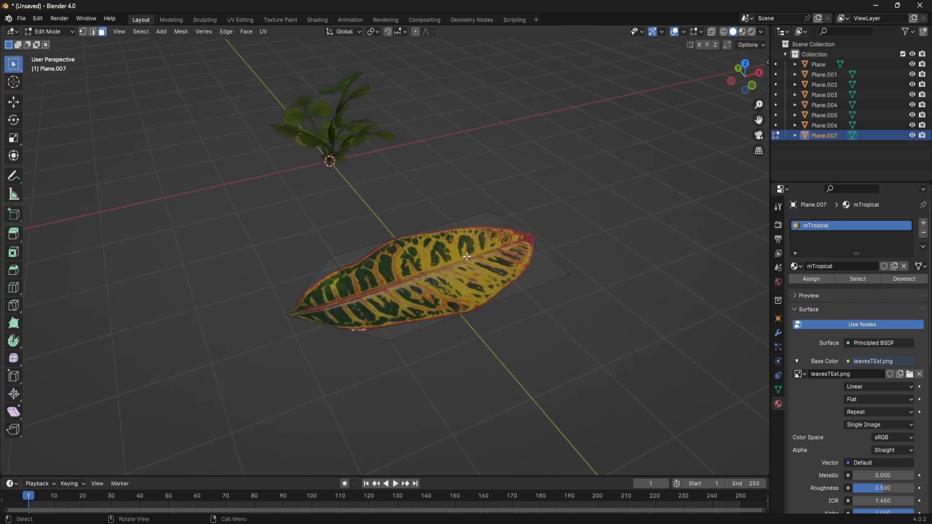
pyautogui.press('1')
pyautogui.press('2')
pyautogui.click(446, 267)
pyautogui.keyDown('shift'); pyautogui.click(360, 308); pyautogui.keyUp('shift')
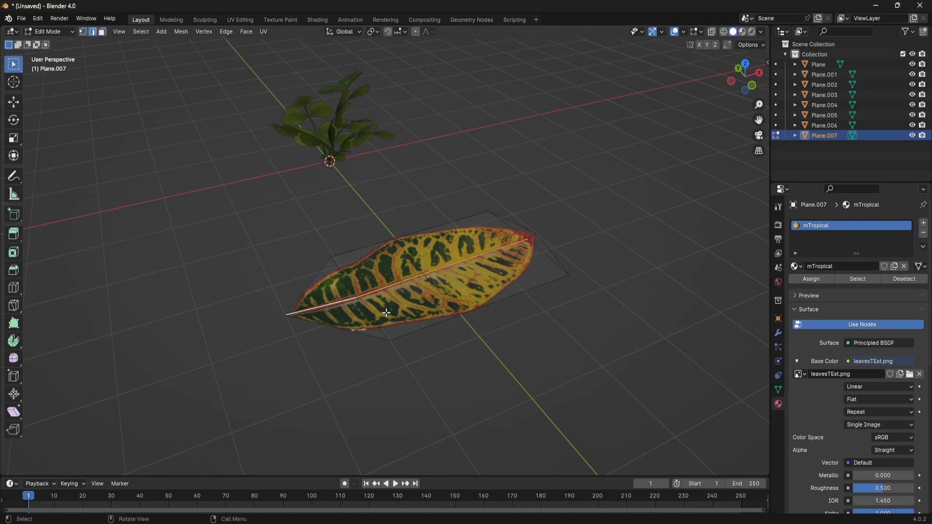
pyautogui.press('g')
pyautogui.press('z')
pyautogui.click(350, 270)
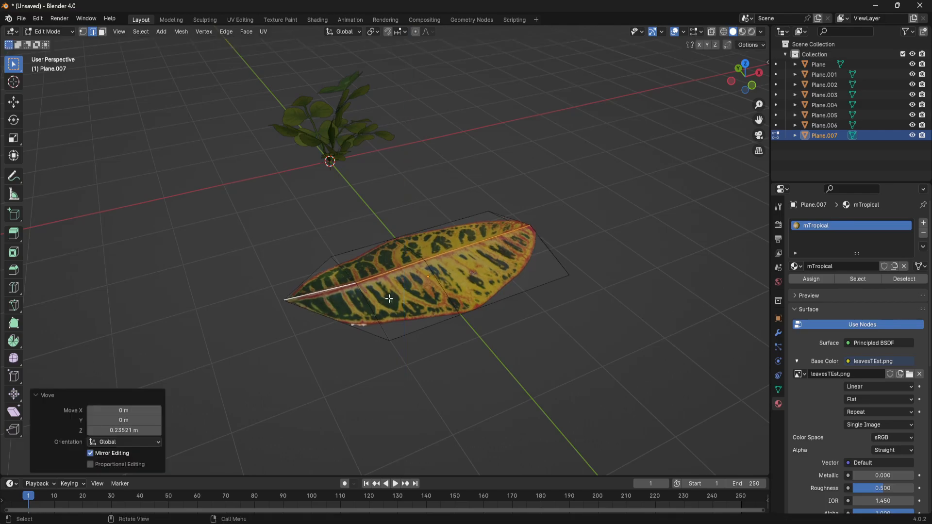
# - In front view, rotate the vertices at the leaf's tip end 12.2° and move them downward
pyautogui.moveTo(599, 368); pyautogui.dragTo(648, 361, button='middle')
pyautogui.moveTo(587, 377); pyautogui.dragTo(568, 373, button='middle')
pyautogui.press('1')
pyautogui.moveTo(608, 387); pyautogui.dragTo(527, 252)
pyautogui.press('KP_1')
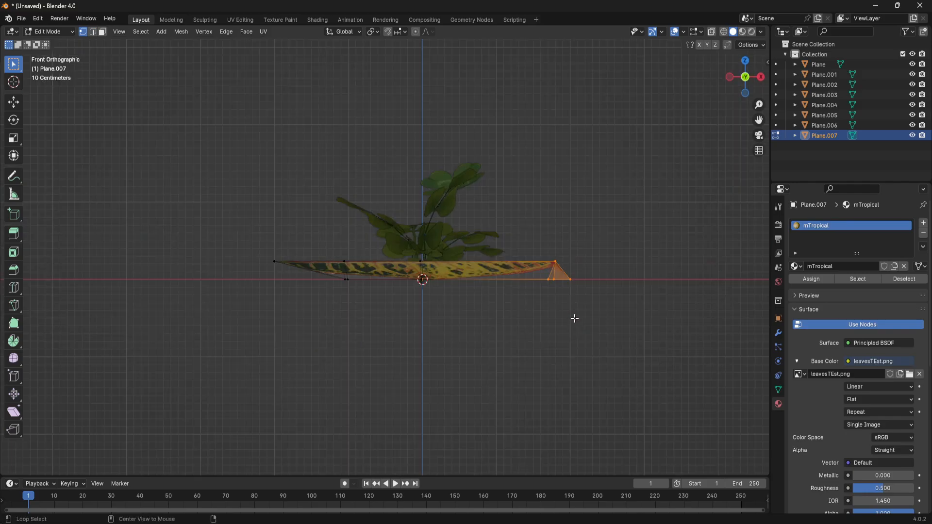
pyautogui.press('r')
pyautogui.click(599, 330)
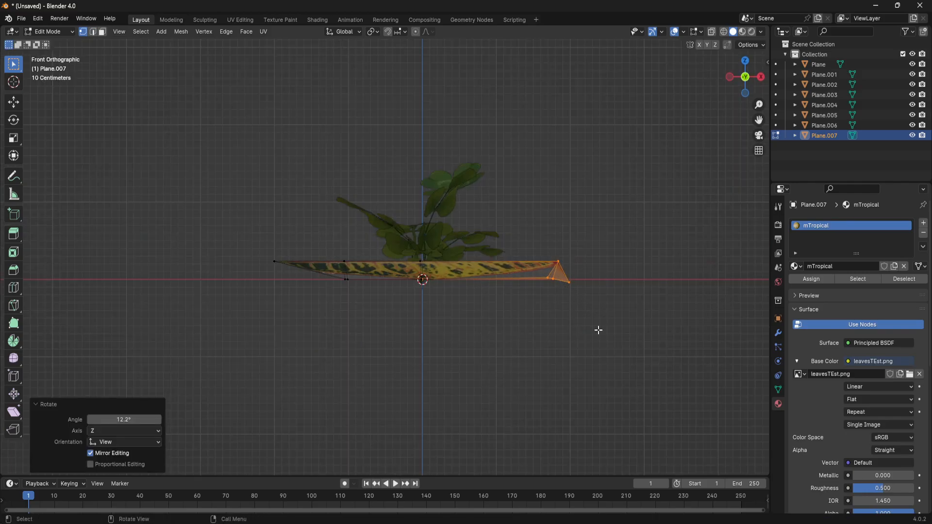
pyautogui.press('g')
pyautogui.click(587, 361)
# - Rotate the leaf's middle row of vertices 19.6° and adjust its position to continue the bend
pyautogui.moveTo(396, 198); pyautogui.dragTo(464, 339)
pyautogui.press('r')
pyautogui.click(447, 373)
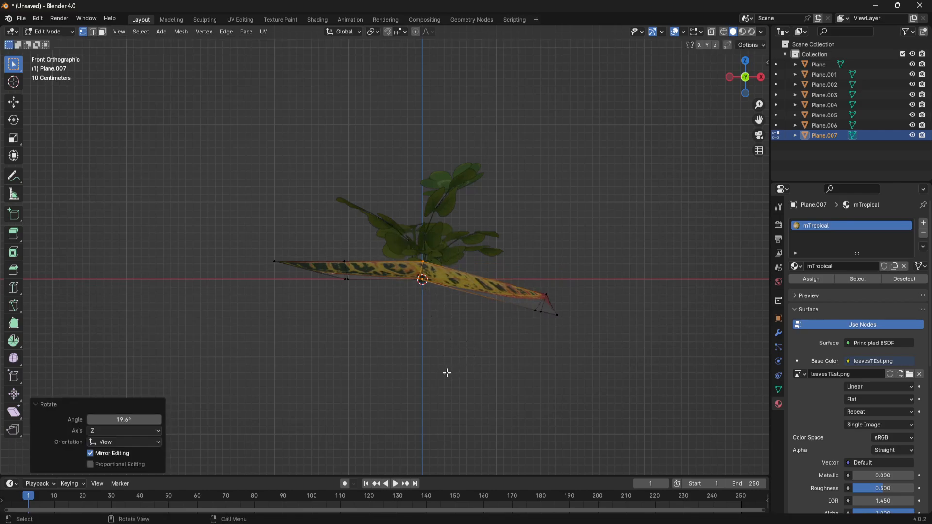
pyautogui.press('g')
pyautogui.click(461, 372)
# - Lower the stem-end vertex and rotate the neighbouring row of vertices to curve the leaf's base
pyautogui.moveTo(239, 240); pyautogui.dragTo(271, 268)
pyautogui.press('g')
pyautogui.click(287, 314)
pyautogui.moveTo(319, 235); pyautogui.dragTo(397, 359)
pyautogui.press('g')
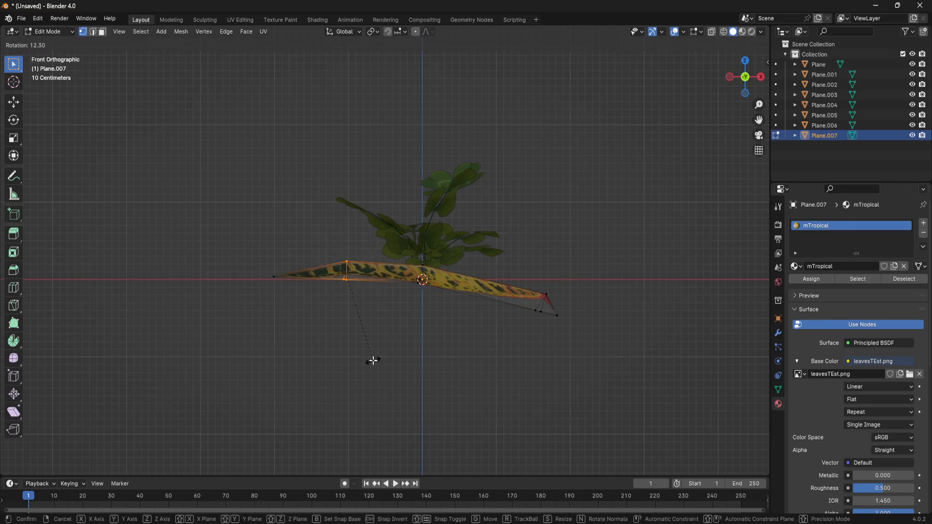
pyautogui.click(375, 362)
# - Return to Object Mode and apply smooth shading to the leaf
pyautogui.moveTo(423, 371); pyautogui.dragTo(468, 405, button='middle')
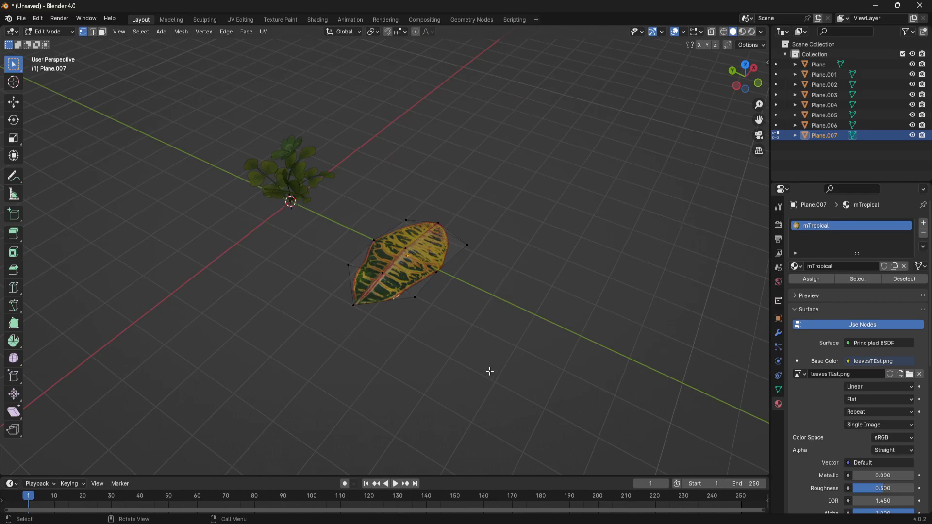
pyautogui.press('Tab')
pyautogui.rightClick(386, 262)
pyautogui.click(386, 263)
# - In top view, move the whole leaf mesh about 1.89 m in X and -0.125 m in Y, bringing its stem end to the origin
pyautogui.moveTo(465, 307); pyautogui.dragTo(526, 383, button='middle')
pyautogui.press('Tab')
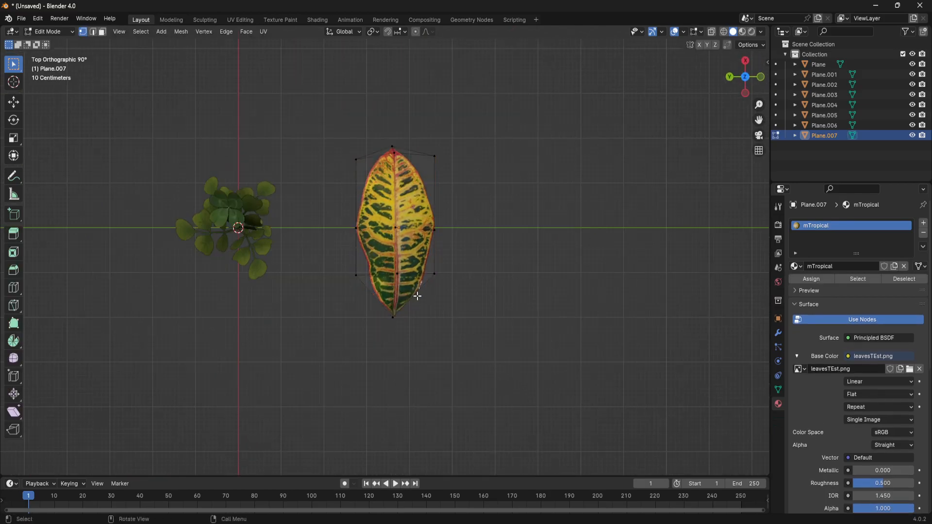
pyautogui.press('3')
pyautogui.hotkey('ctrl', 'l')
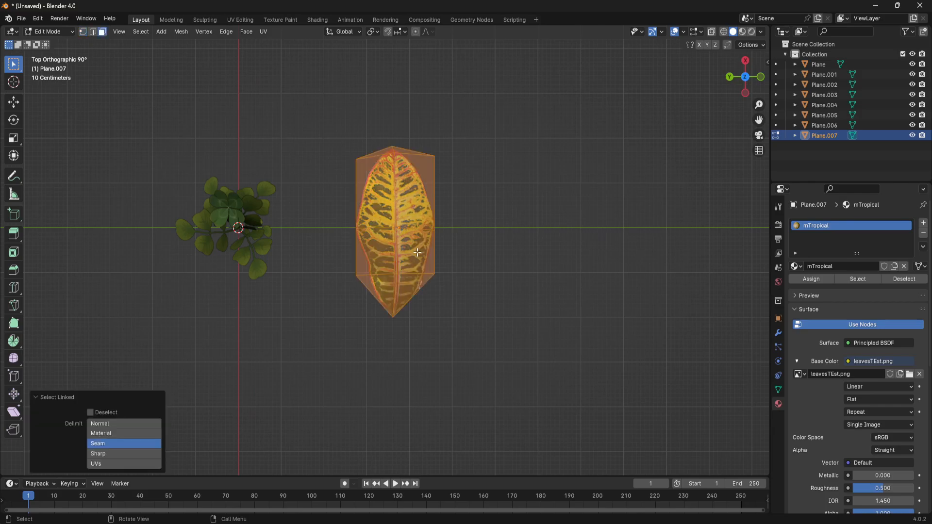
pyautogui.press('g')
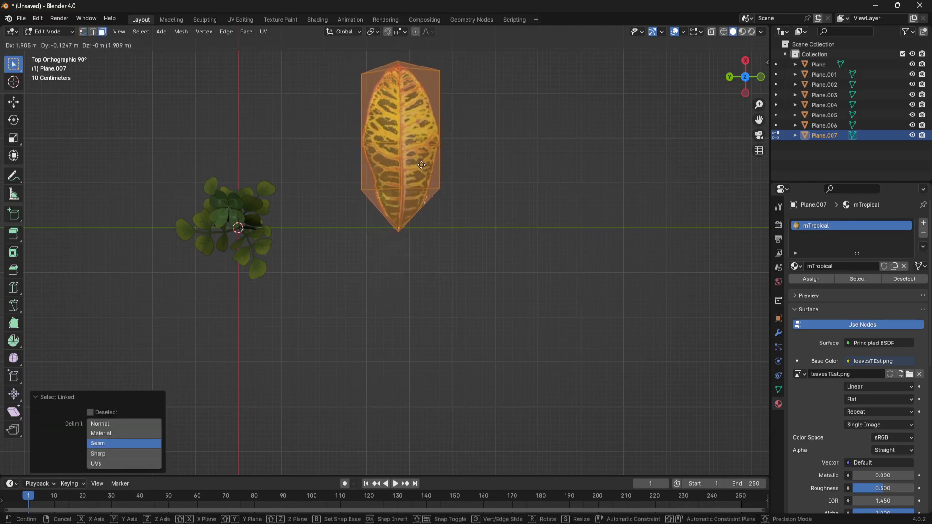
pyautogui.click(430, 183)
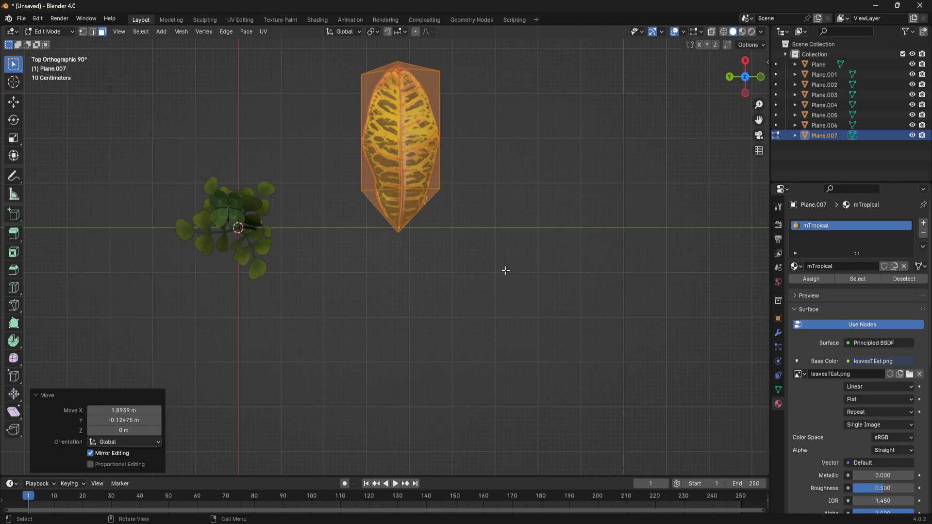
# - Move the leaf object so that it sits above the centre of the existing green plant
pyautogui.press('Tab')
pyautogui.moveTo(520, 275); pyautogui.dragTo(480, 263, button='middle')
pyautogui.press('g')
pyautogui.click(449, 173)
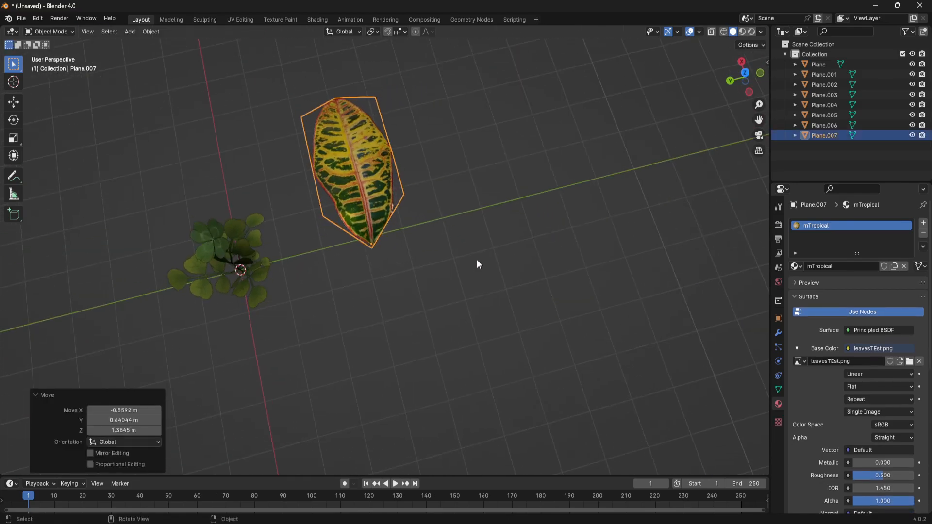
pyautogui.press('g')
pyautogui.click(323, 280)
pyautogui.moveTo(323, 281); pyautogui.dragTo(362, 235, button='middle')
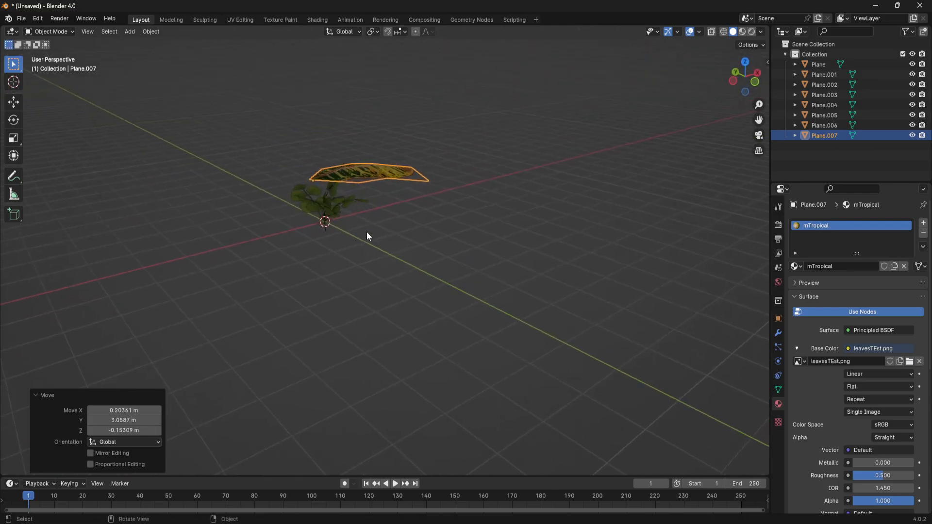
pyautogui.press('r')
pyautogui.click(382, 132)
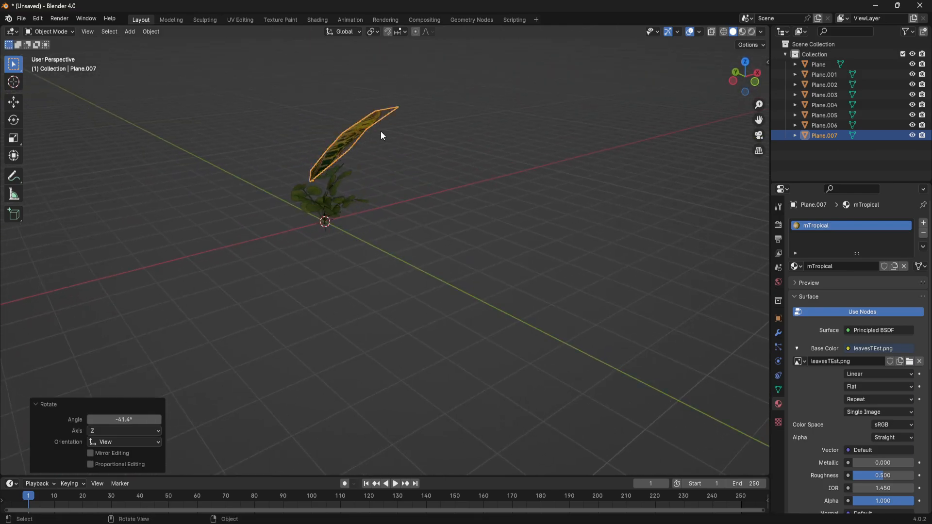
pyautogui.hotkey('ctrl', 'z')
# - In front view, rotate the leaf -30.6° and lower it until its stem end meets the plant's base
pyautogui.moveTo(476, 188)
pyautogui.mouseDown(button='middle')
pyautogui.moveTo(429, 177)
pyautogui.moveTo(457, 189)
pyautogui.mouseUp(button='middle')
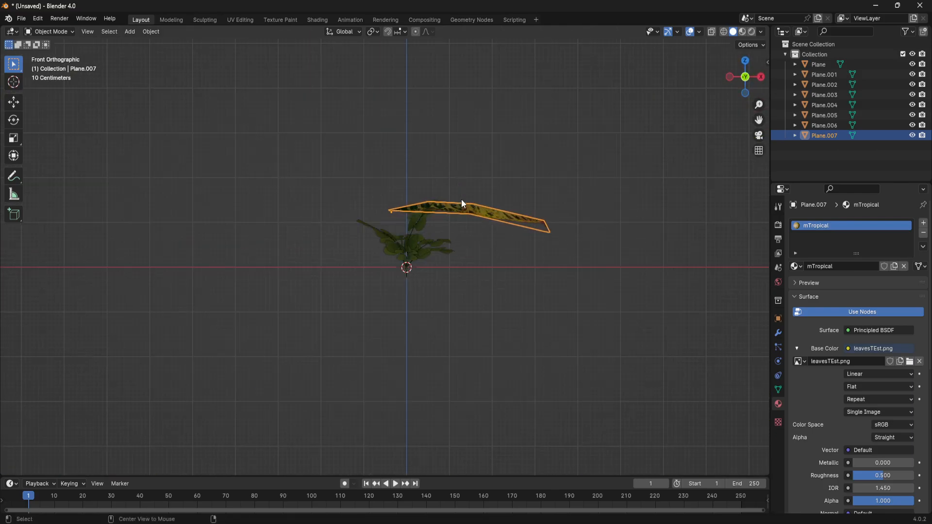
pyautogui.press('r')
pyautogui.click(513, 211)
pyautogui.press('g')
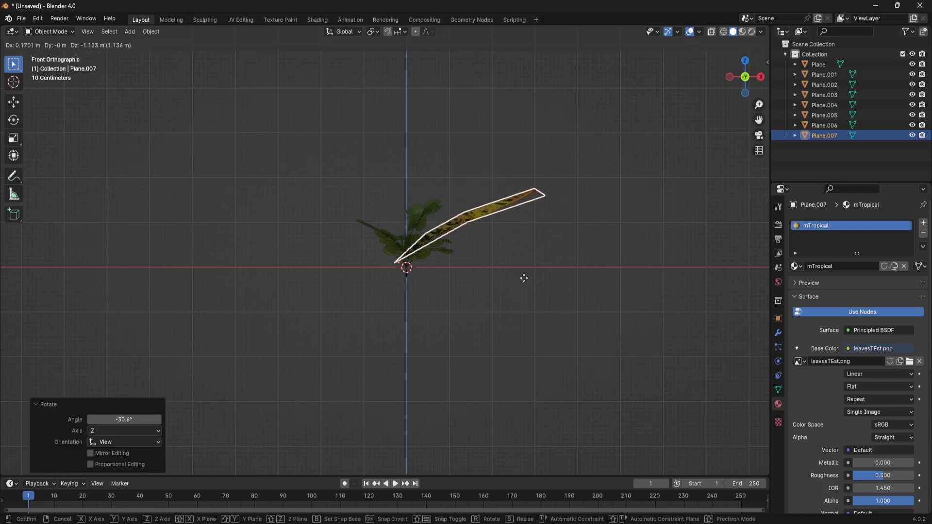
pyautogui.click(532, 262)
# - Duplicate the leaf and rotate the copy 57° about the Z axis
pyautogui.moveTo(532, 262); pyautogui.dragTo(477, 272, button='middle')
pyautogui.click(476, 272)
pyautogui.keyDown('shift'); pyautogui.moveTo(377, 213); pyautogui.dragTo(447, 266, button='middle'); pyautogui.keyUp('shift')
pyautogui.click(447, 267)
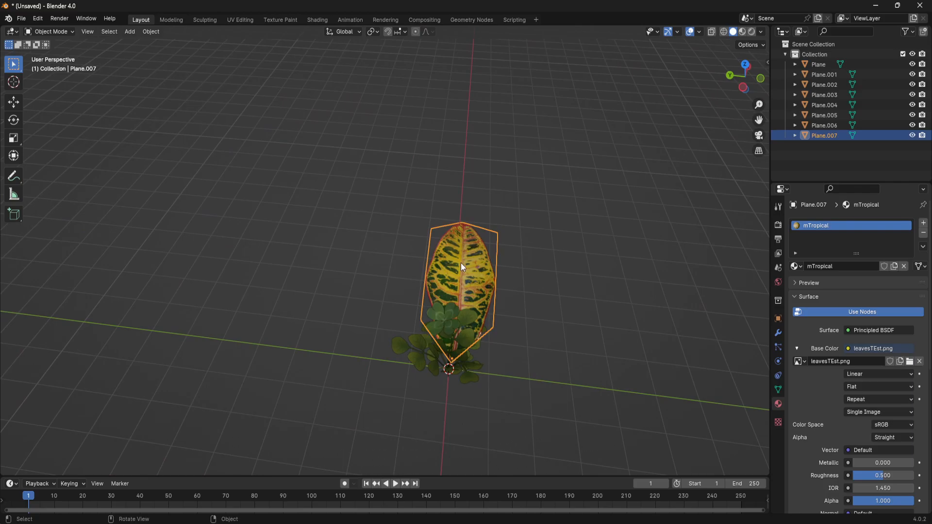
pyautogui.hotkey('shift', 'd')
pyautogui.press('r')
pyautogui.press('z')
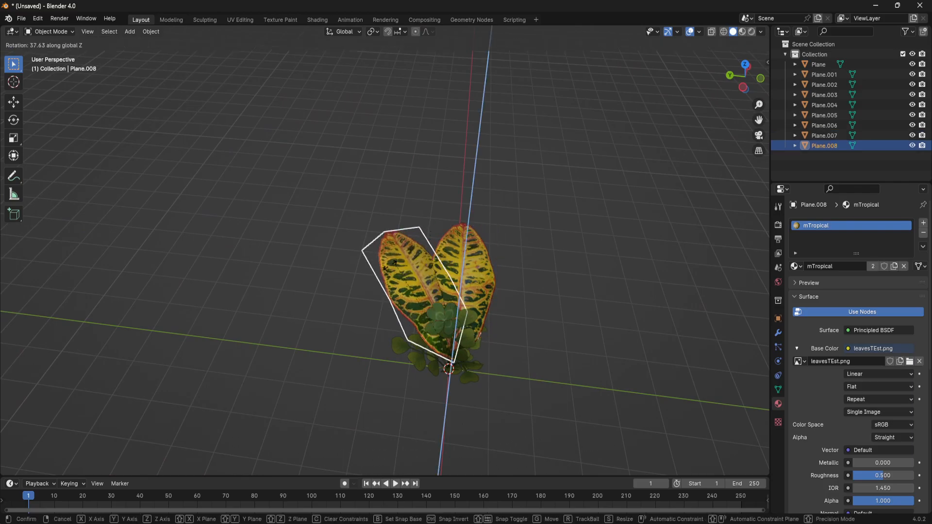
pyautogui.click(360, 281)
# - Tilt the duplicated leaf -15.8° as seen from a low viewing angle
pyautogui.moveTo(360, 282); pyautogui.dragTo(487, 355, button='middle')
pyautogui.press('r')
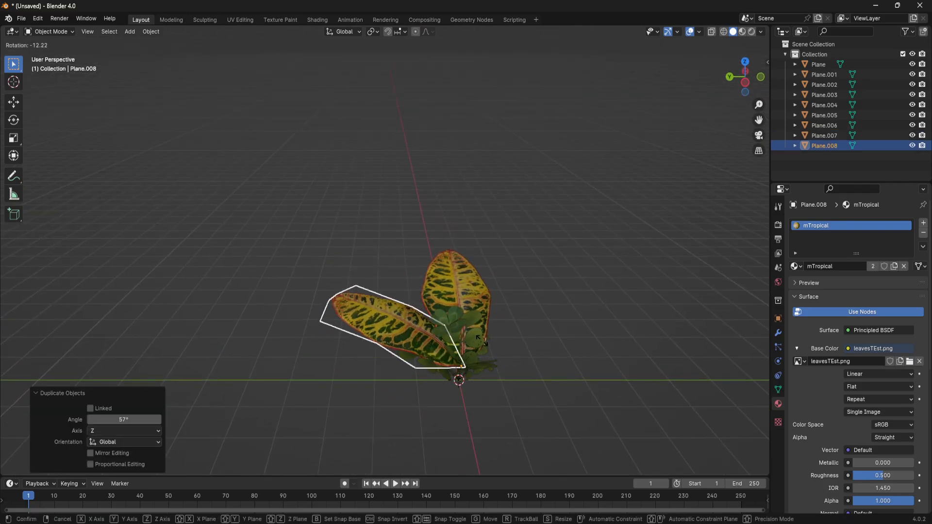
pyautogui.click(479, 341)
# - Duplicate the tilted leaf, rotate the new copy -33.9° about Z and adjust its tilt from the side
pyautogui.hotkey('shift', 'd')
pyautogui.press('r')
pyautogui.press('z')
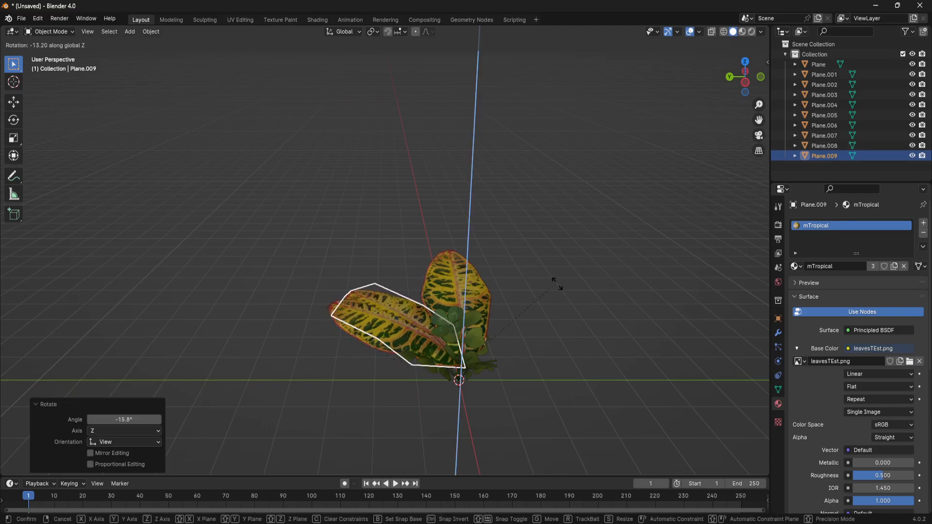
pyautogui.click(733, 268)
pyautogui.moveTo(396, 446); pyautogui.dragTo(480, 409, button='middle')
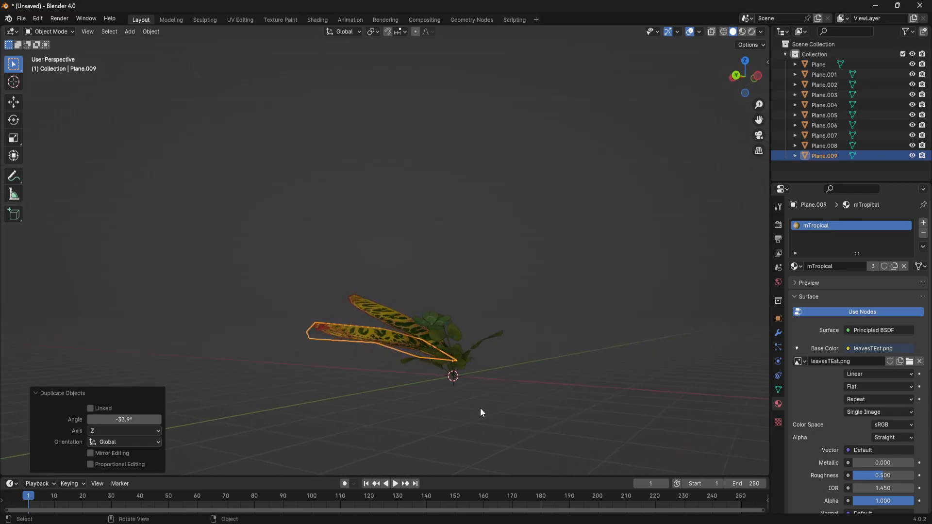
pyautogui.press('r')
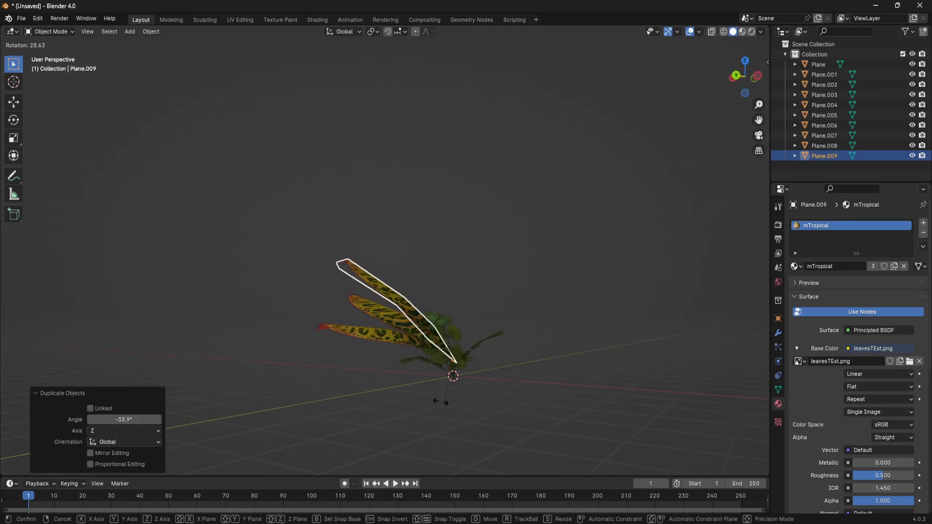
pyautogui.click(497, 400)
# - Delete the three yellow tropical leaves with the mTropical material from around the painted plant
pyautogui.moveTo(519, 341); pyautogui.dragTo(546, 362, button='middle')
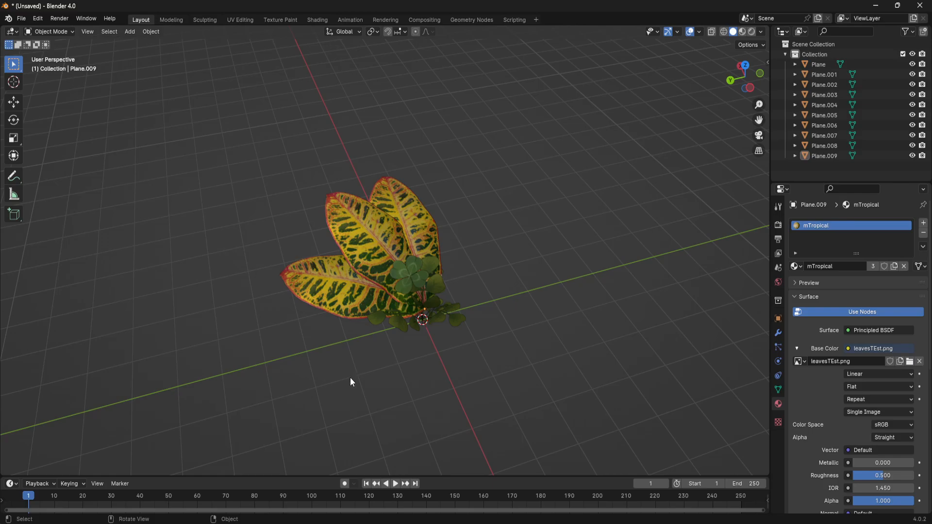
pyautogui.moveTo(411, 275); pyautogui.dragTo(437, 348, button='middle')
pyautogui.click(372, 284)
pyautogui.click(467, 272)
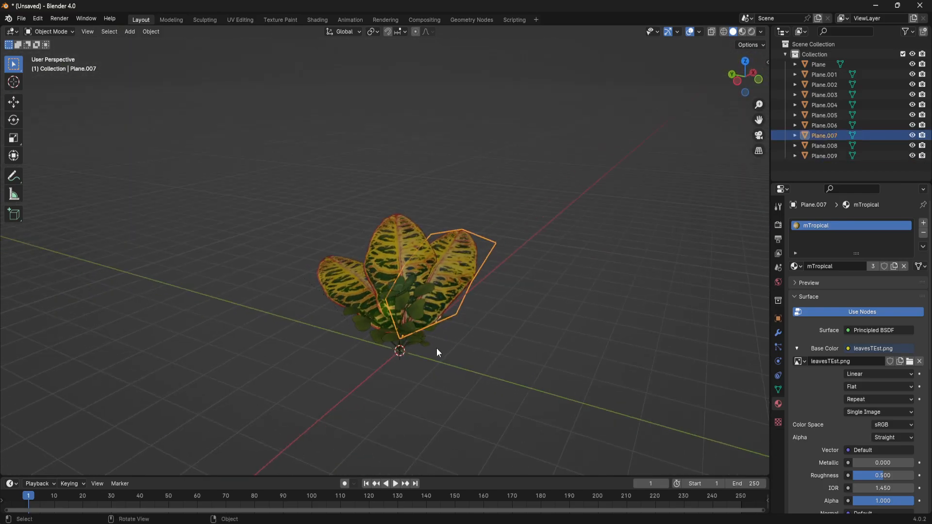
pyautogui.scroll(3, 437, 348)
pyautogui.keyDown('shift'); pyautogui.click(429, 246); pyautogui.keyUp('shift')
pyautogui.keyDown('shift'); pyautogui.click(327, 295); pyautogui.keyUp('shift')
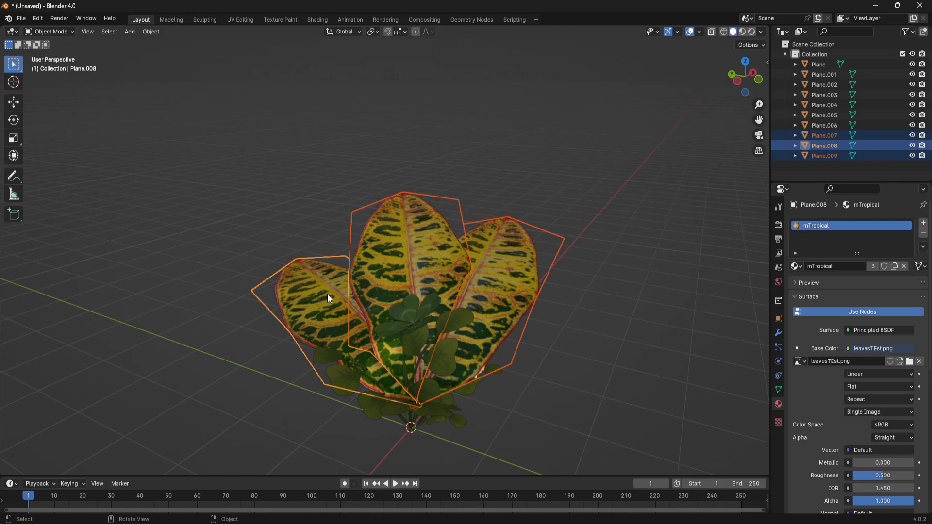
pyautogui.press('Delete')
# - Join all the painted leaf cards of the remaining plant into one object and deselect it
pyautogui.moveTo(345, 313); pyautogui.dragTo(462, 334, button='middle')
pyautogui.scroll(-2, 471, 357)
pyautogui.scroll(3, 403, 306)
pyautogui.scroll(-3, 386, 277)
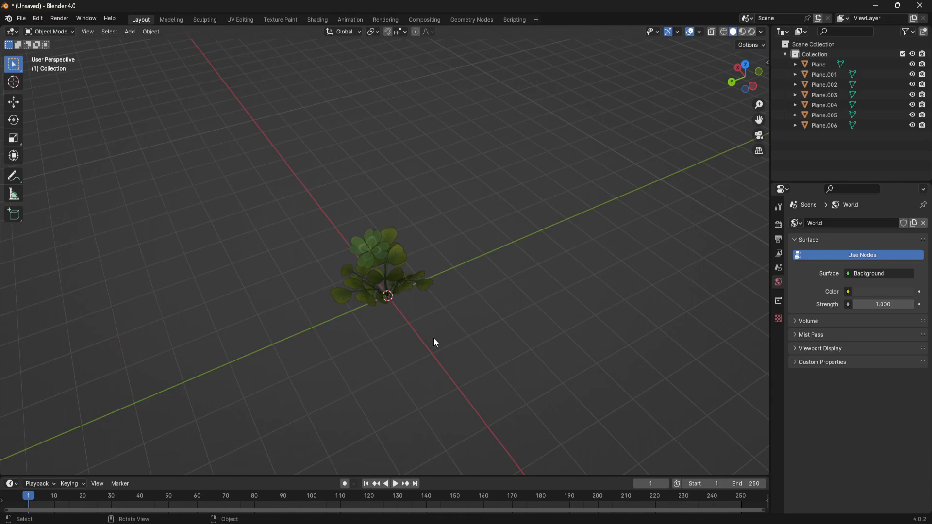
pyautogui.click(371, 287)
pyautogui.moveTo(371, 287); pyautogui.dragTo(387, 251, button='middle')
pyautogui.keyDown('shift'); pyautogui.click(388, 252); pyautogui.keyUp('shift')
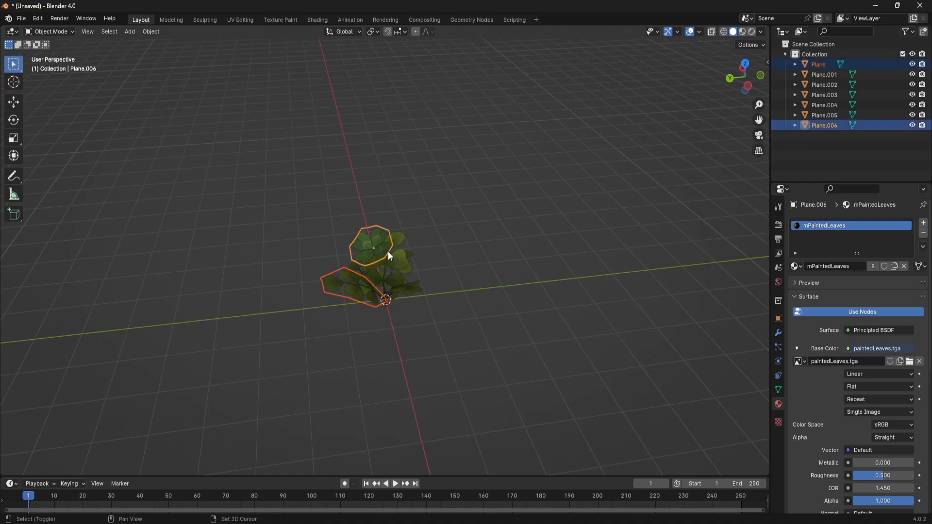
pyautogui.keyDown('shift'); pyautogui.click(396, 261); pyautogui.keyUp('shift')
pyautogui.keyDown('shift'); pyautogui.click(397, 261); pyautogui.keyUp('shift')
pyautogui.keyDown('shift'); pyautogui.click(354, 262); pyautogui.keyUp('shift')
pyautogui.keyDown('shift'); pyautogui.click(395, 257); pyautogui.keyUp('shift')
pyautogui.keyDown('shift'); pyautogui.click(407, 255); pyautogui.keyUp('shift')
pyautogui.keyDown('shift'); pyautogui.click(356, 264); pyautogui.keyUp('shift')
pyautogui.keyDown('shift'); pyautogui.click(407, 253); pyautogui.keyUp('shift')
pyautogui.keyDown('shift'); pyautogui.click(412, 254); pyautogui.keyUp('shift')
pyautogui.keyDown('shift'); pyautogui.click(409, 255); pyautogui.keyUp('shift')
pyautogui.moveTo(448, 286); pyautogui.dragTo(444, 326, button='middle')
pyautogui.keyDown('shift'); pyautogui.click(416, 284); pyautogui.keyUp('shift')
pyautogui.keyDown('shift'); pyautogui.click(391, 302); pyautogui.keyUp('shift')
pyautogui.keyDown('shift'); pyautogui.click(392, 303); pyautogui.keyUp('shift')
pyautogui.hotkey('ctrl', 'j')
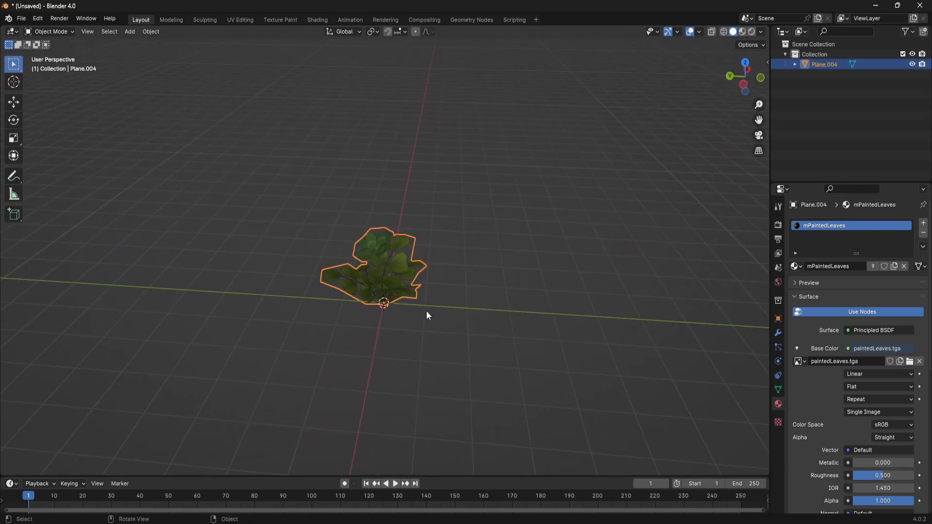
pyautogui.press('g')
pyautogui.press('Escape')
pyautogui.moveTo(462, 270); pyautogui.dragTo(516, 305, button='middle')
pyautogui.click(517, 305)
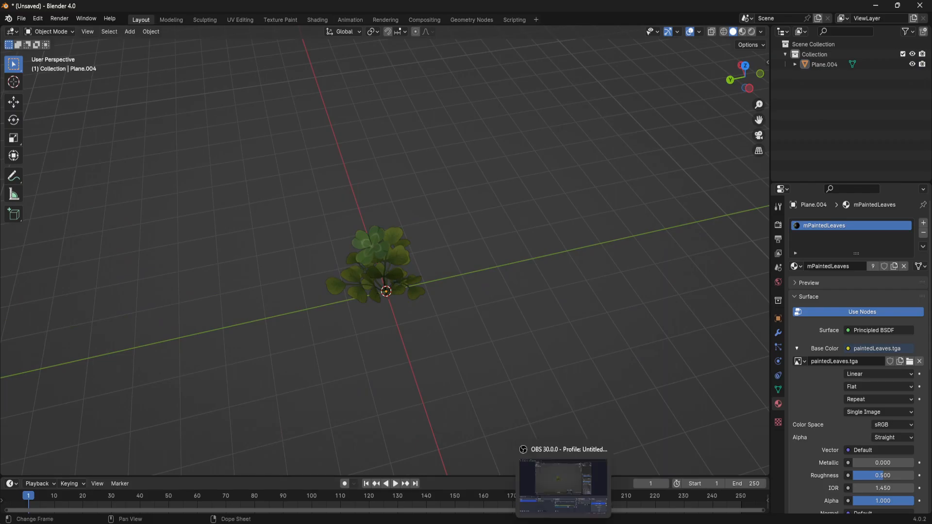
# - Switch to Photoshop and compare the channels of Foliage Card 1 (PSD).tga with those of leaveDemo.psd
pyautogui.click(551, 488)
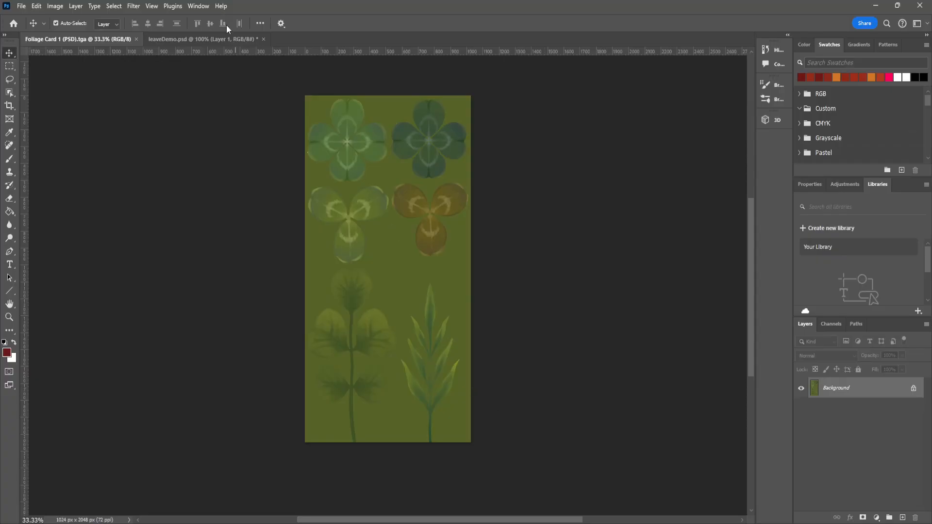
pyautogui.click(229, 39)
pyautogui.click(104, 39)
pyautogui.click(831, 324)
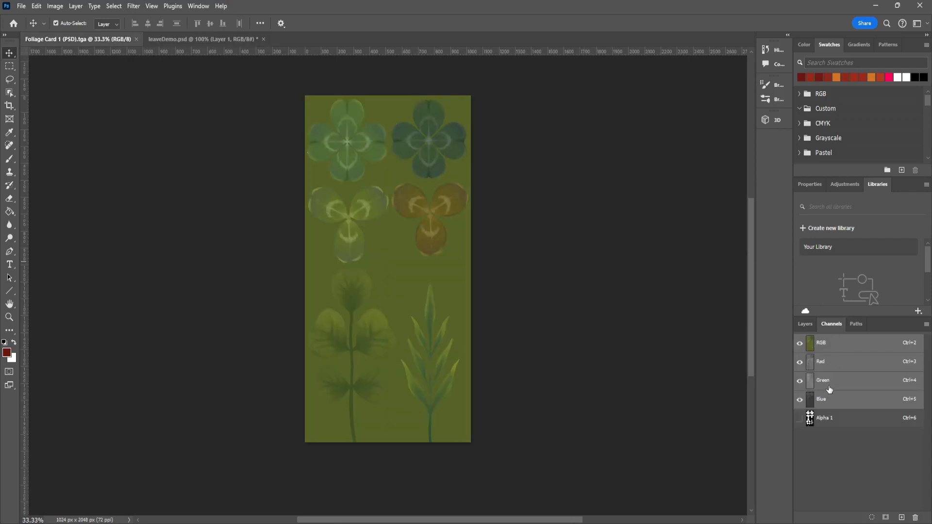
pyautogui.click(228, 40)
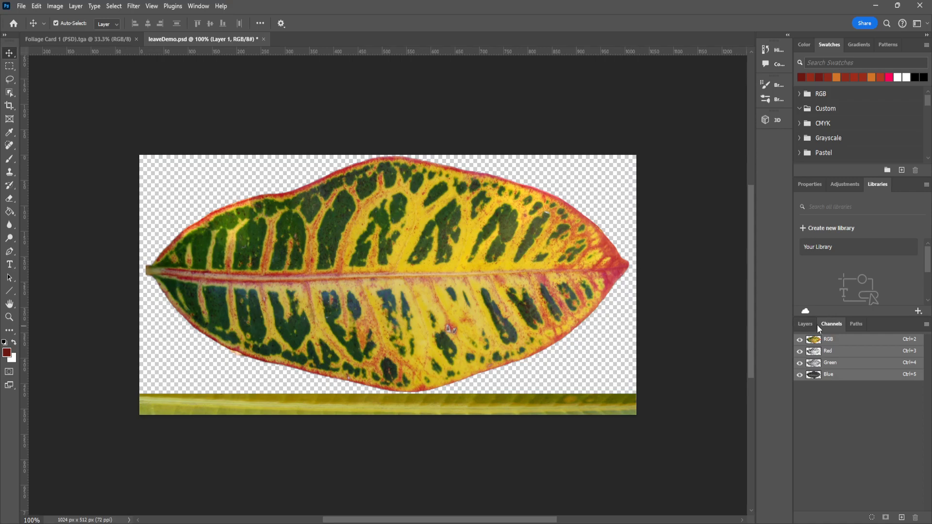
# - Add a new layer beneath Layer 1 and fill it with the orange-red sampled from the leaf's edge
pyautogui.click(805, 325)
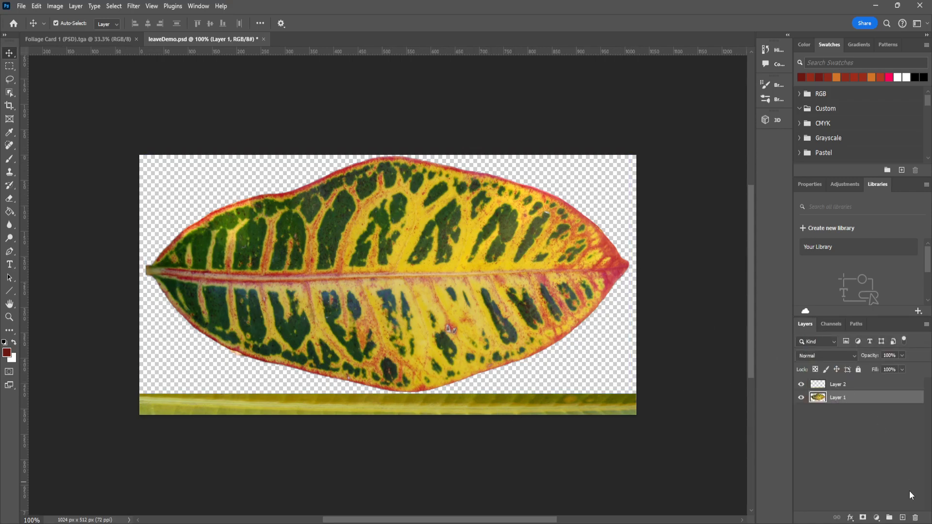
pyautogui.keyDown('ctrl'); pyautogui.click(902, 518); pyautogui.keyUp('ctrl')
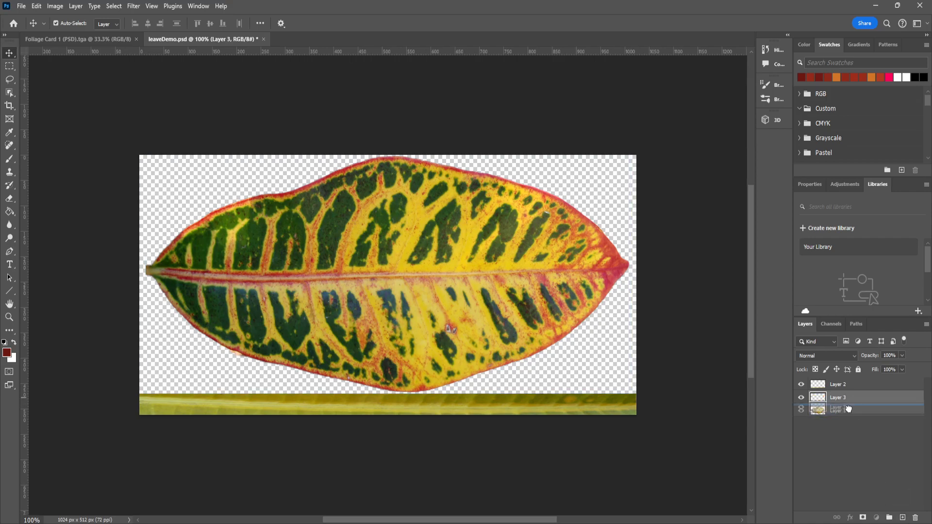
pyautogui.click(12, 214)
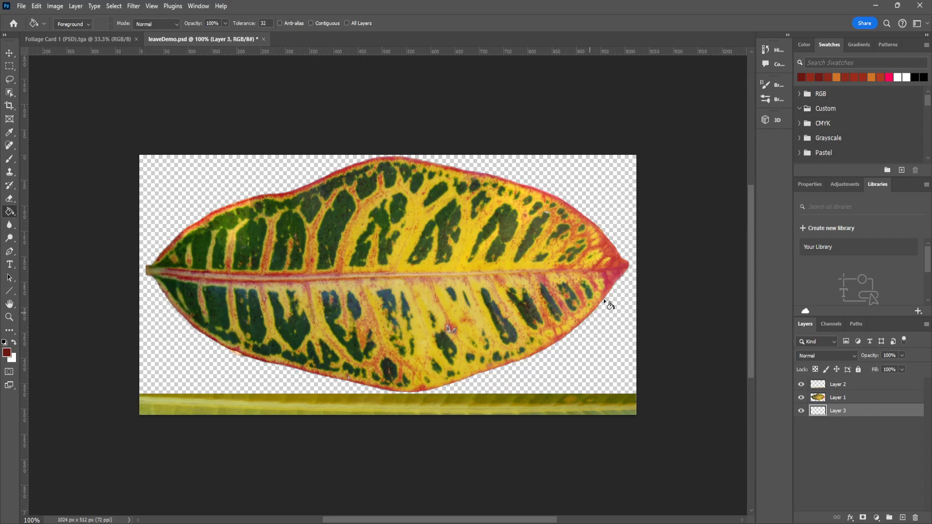
pyautogui.keyDown('alt'); pyautogui.click(613, 243); pyautogui.keyUp('alt')
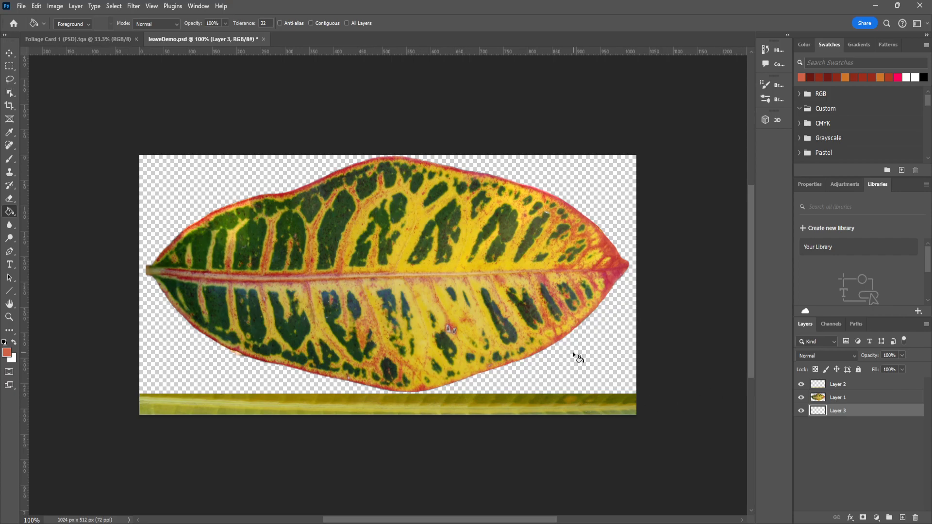
pyautogui.click(600, 357)
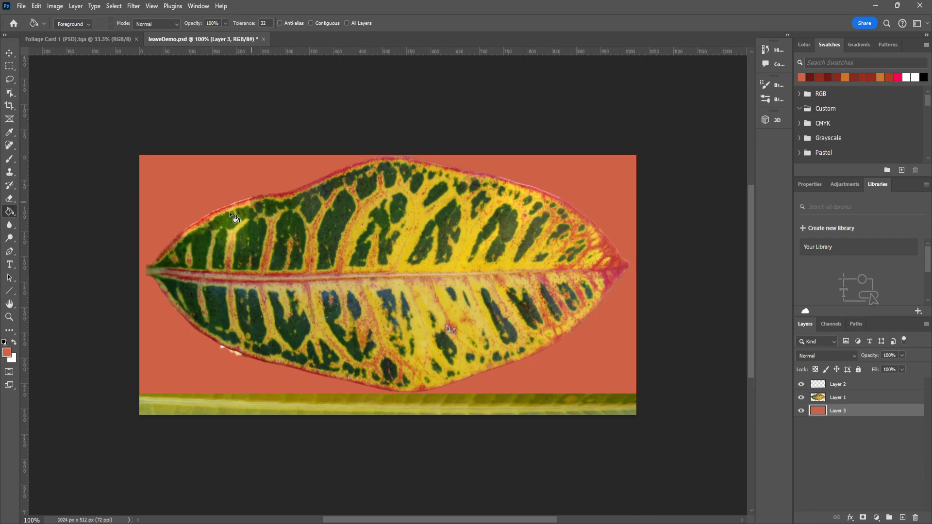
# - Try to remove the pale fringe along the leaf's upper edge with the Spot Healing Brush, on Layer 3 and on Layer 1
pyautogui.click(9, 145)
pyautogui.moveTo(184, 221); pyautogui.dragTo(246, 191)
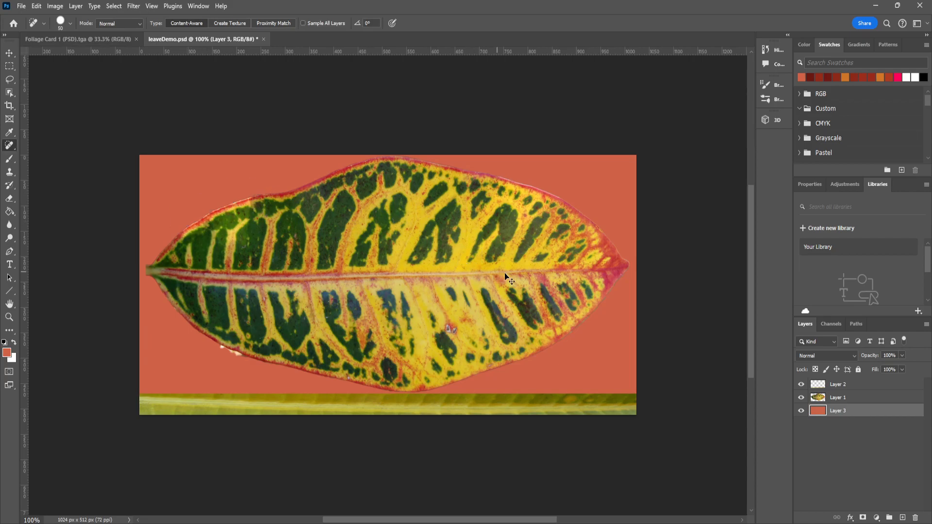
pyautogui.click(862, 401)
pyautogui.moveTo(174, 224); pyautogui.dragTo(250, 192)
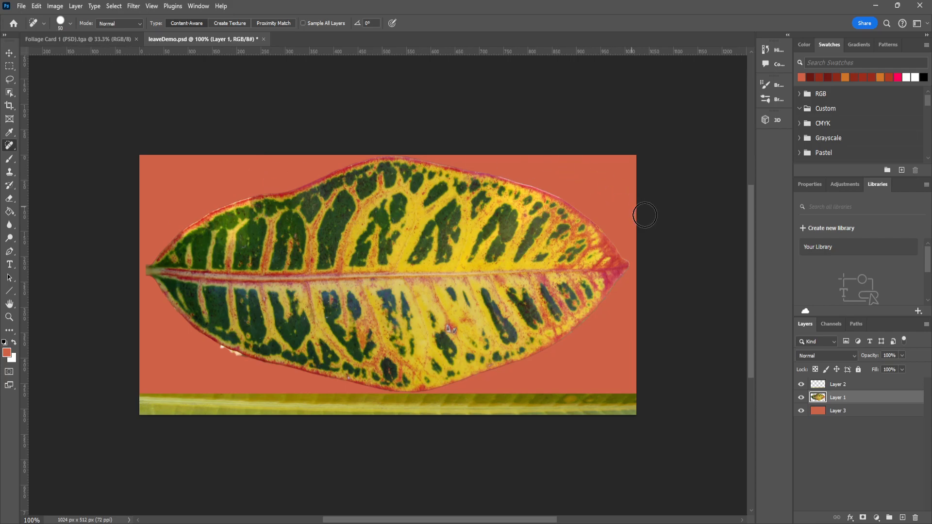
# - Load Layer 1's leaf outline as a selection and spot heal the fringe near the stem's upper edge with a 9 px brush
pyautogui.keyDown('ctrl'); pyautogui.click(818, 400); pyautogui.keyUp('ctrl')
pyautogui.hotkey('ctrl', '+')
pyautogui.moveTo(252, 225); pyautogui.dragTo(412, 301)
pyautogui.press('[')
pyautogui.press('[')
pyautogui.press('[')
pyautogui.press('[')
pyautogui.press('[')
pyautogui.press('[')
pyautogui.press('[')
pyautogui.press('[')
pyautogui.press('[')
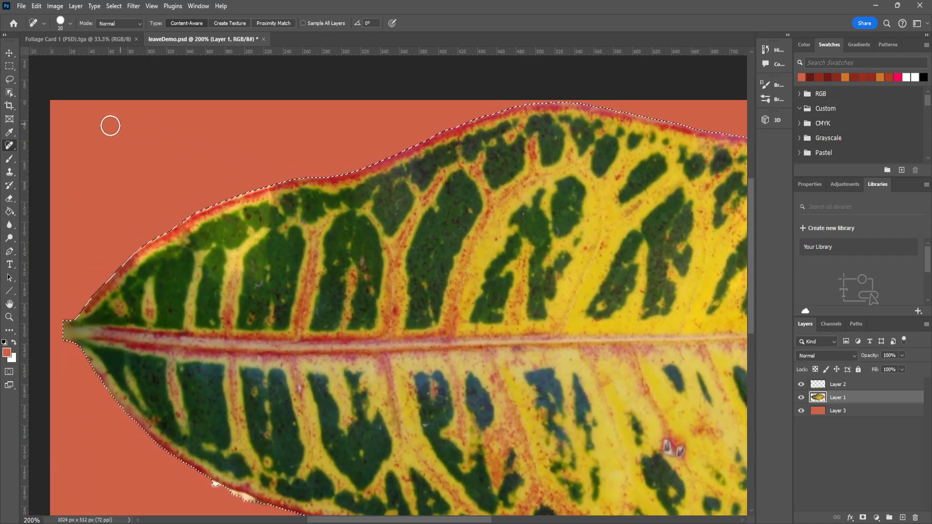
pyautogui.moveTo(276, 185)
pyautogui.mouseDown()
pyautogui.moveTo(188, 213)
pyautogui.moveTo(134, 243)
pyautogui.moveTo(136, 252)
pyautogui.moveTo(183, 222)
pyautogui.mouseUp()
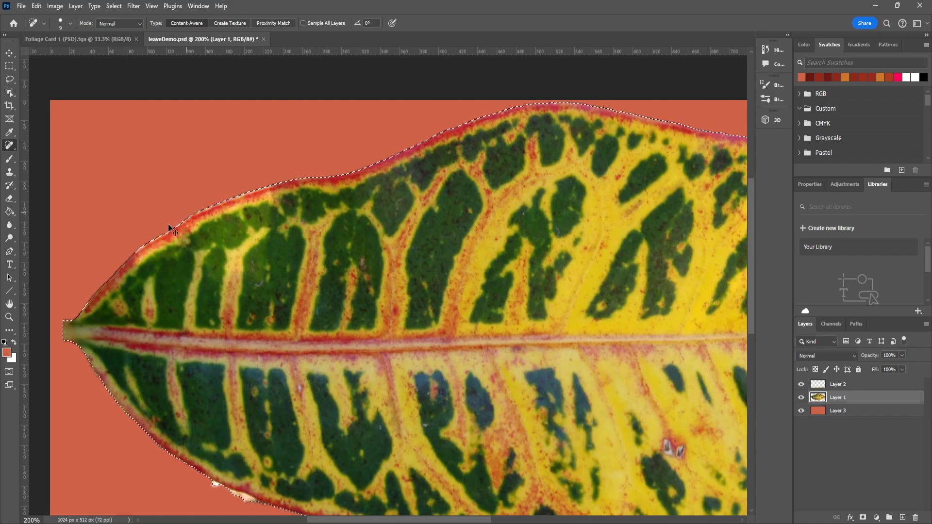
pyautogui.moveTo(129, 250); pyautogui.dragTo(184, 222)
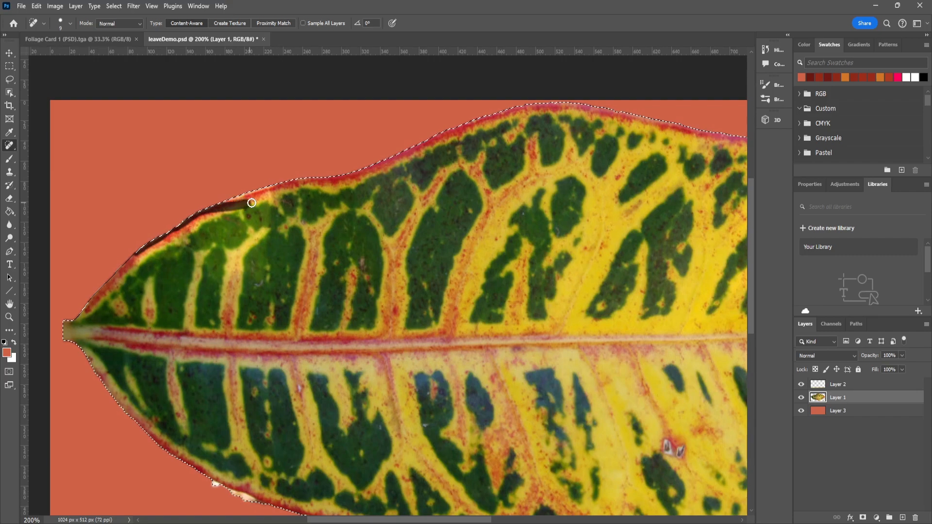
pyautogui.moveTo(250, 203); pyautogui.dragTo(271, 186)
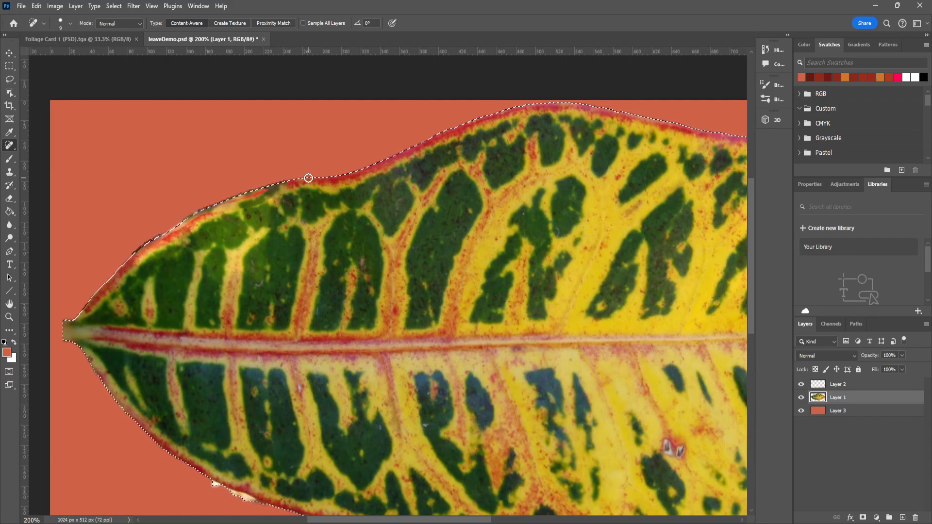
pyautogui.moveTo(292, 177)
pyautogui.mouseDown()
pyautogui.moveTo(164, 210)
pyautogui.moveTo(142, 243)
pyautogui.mouseUp()
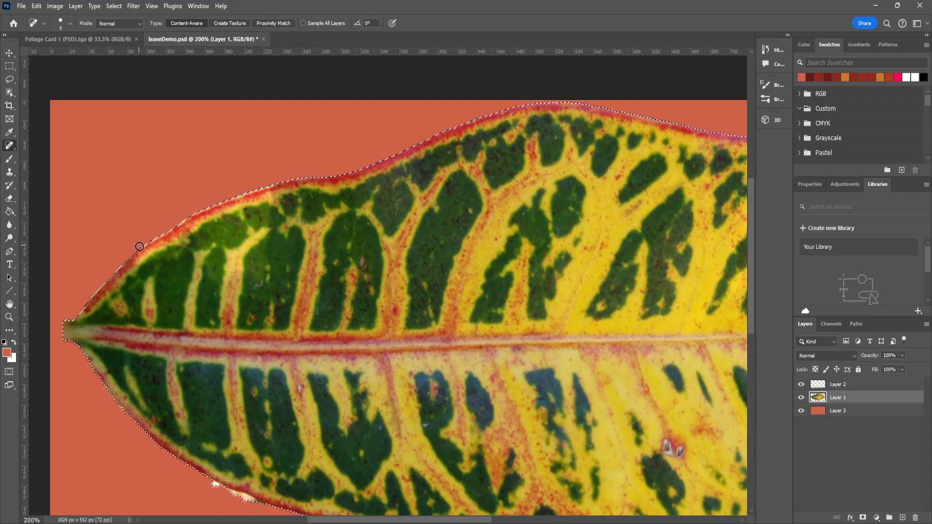
# - Retouch the leaf's upper edge with a 40 px Healing Brush sampled from its clean red border, and clear the selection
pyautogui.rightClick(13, 150)
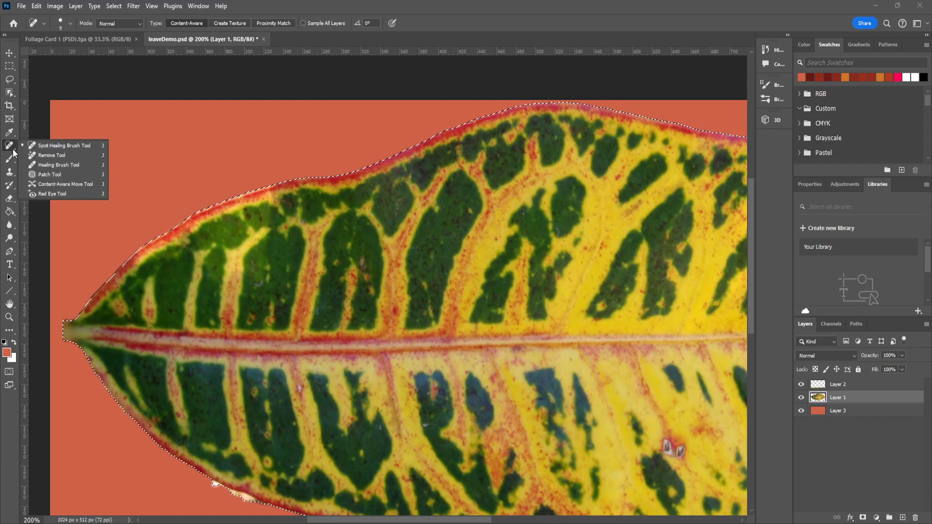
pyautogui.click(35, 165)
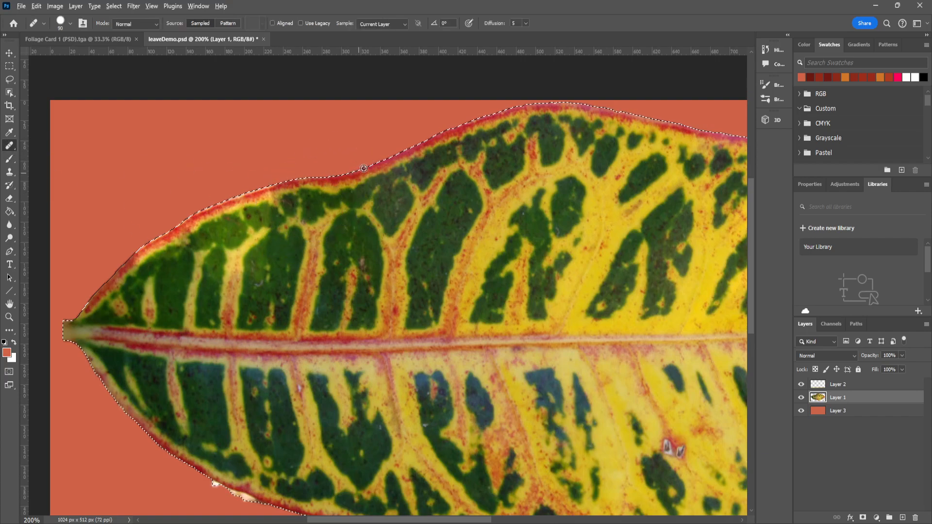
pyautogui.keyDown('alt'); pyautogui.click(442, 133); pyautogui.keyUp('alt')
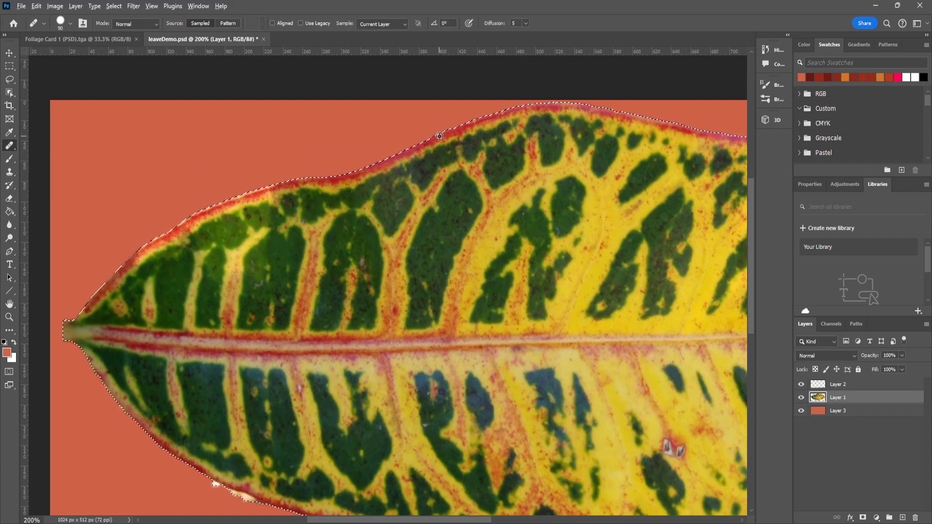
pyautogui.moveTo(316, 174); pyautogui.dragTo(269, 176)
pyautogui.press('[')
pyautogui.press('[')
pyautogui.press('[')
pyautogui.press('[')
pyautogui.press('[')
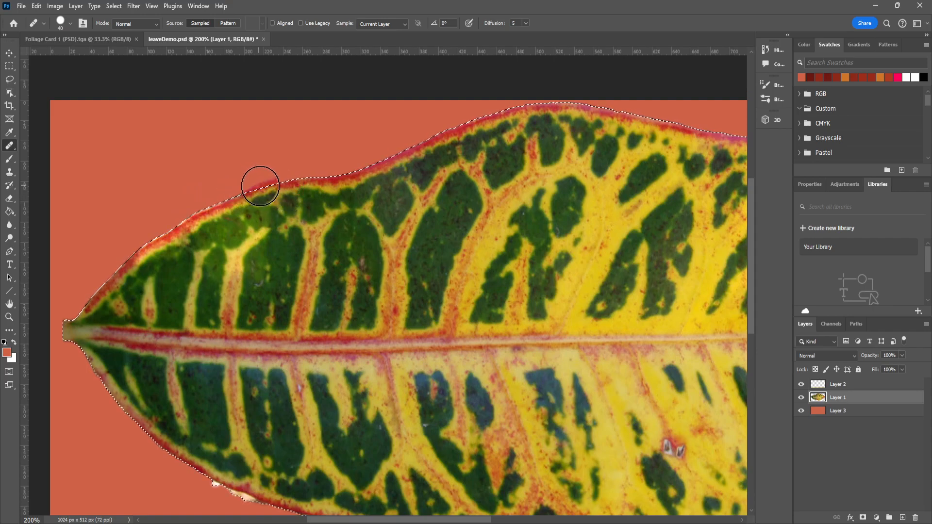
pyautogui.moveTo(261, 188); pyautogui.dragTo(261, 189)
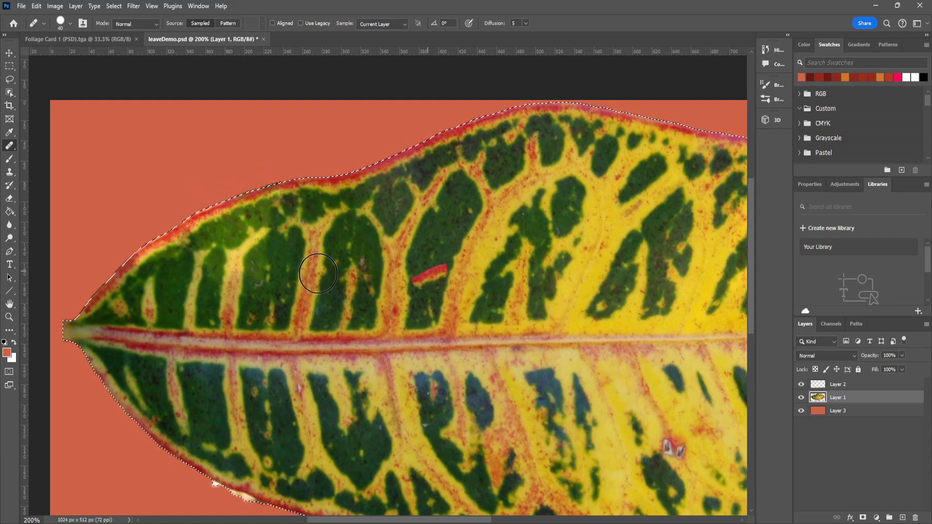
pyautogui.hotkey('ctrl', 'd')
pyautogui.scroll(-1, 520, 306)
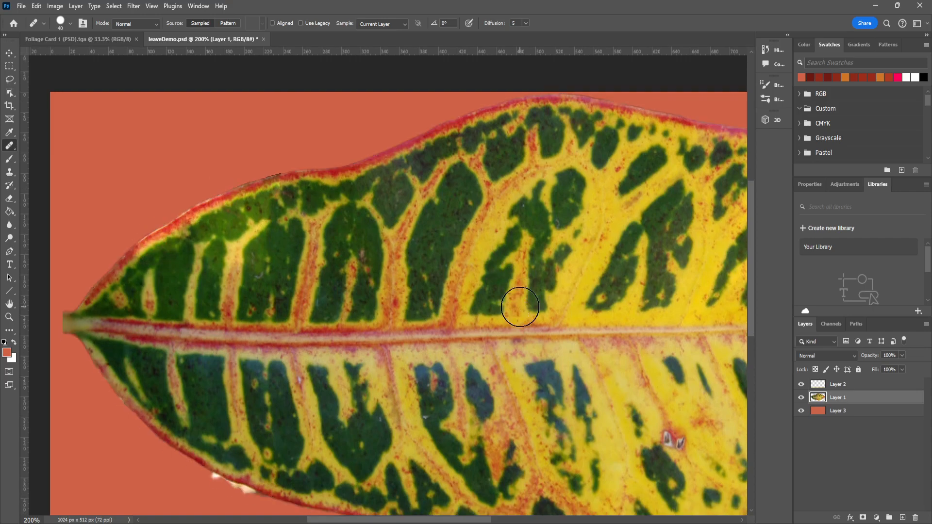
pyautogui.hotkey('ctrl', '-')
pyautogui.hotkey('ctrl', '-')
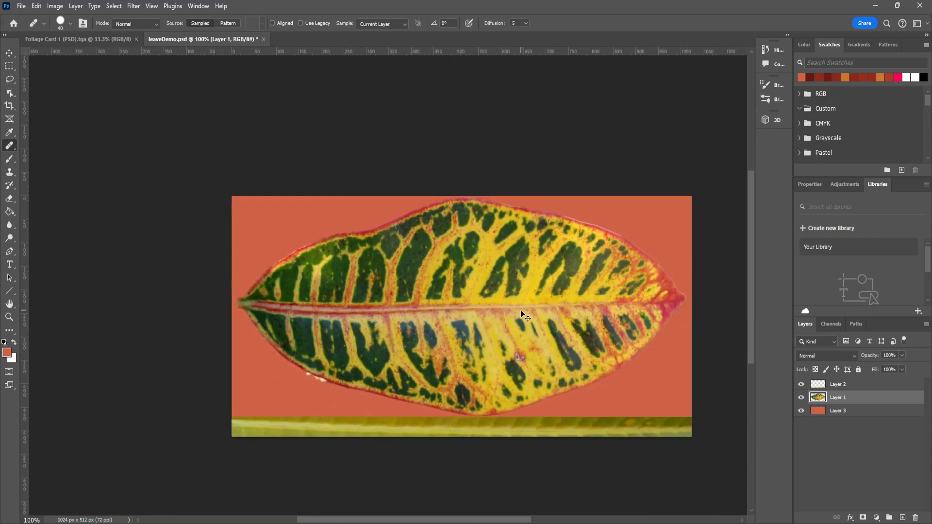
# - Inspect the layers and colour channels of leaveDemo.psd with the Move tool active, and make Layer 2 the active layer
pyautogui.click(9, 52)
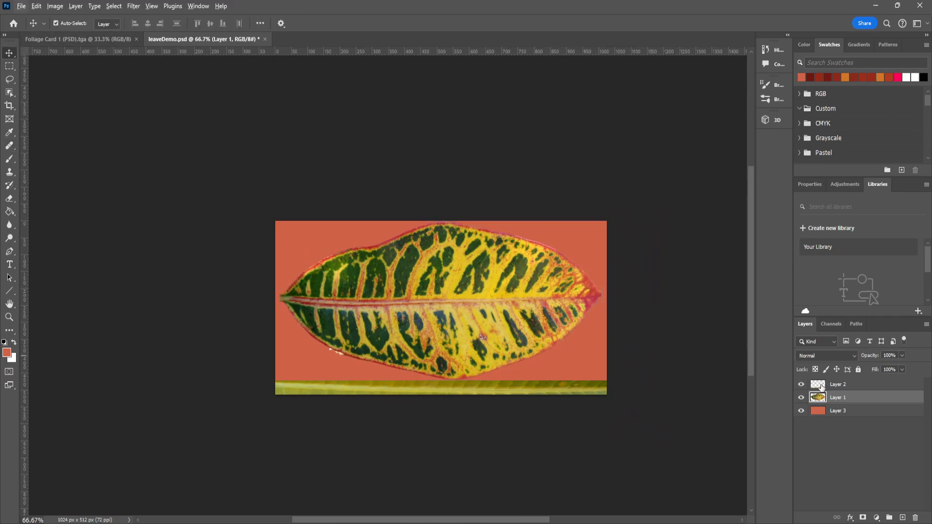
pyautogui.click(863, 411)
pyautogui.click(501, 265)
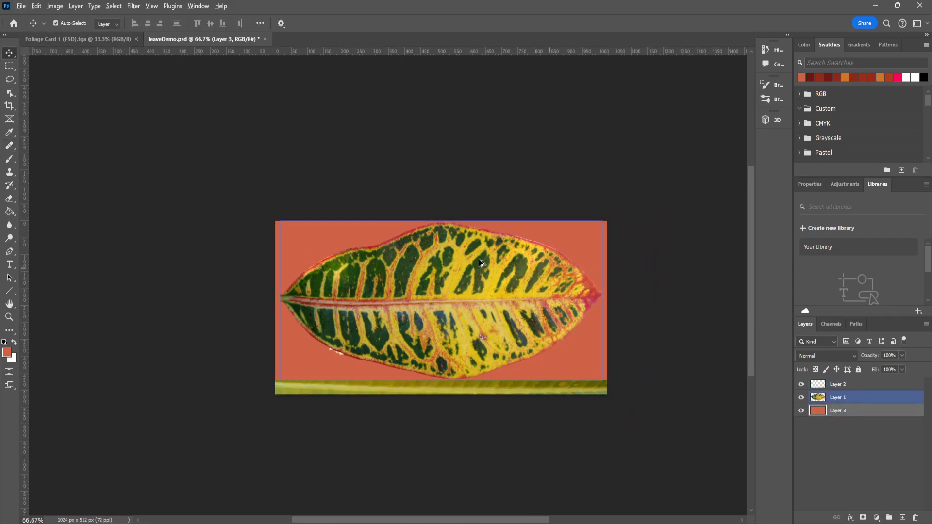
pyautogui.click(283, 304)
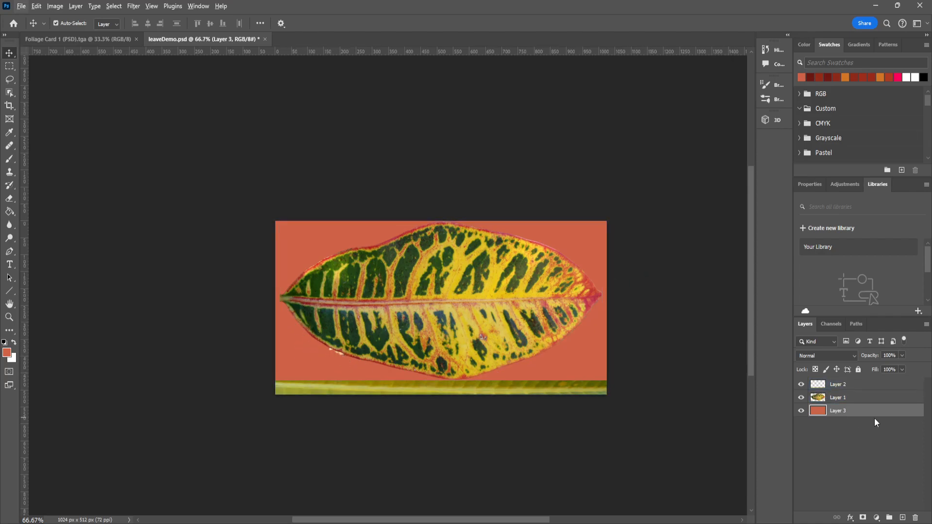
pyautogui.click(523, 339)
pyautogui.click(838, 327)
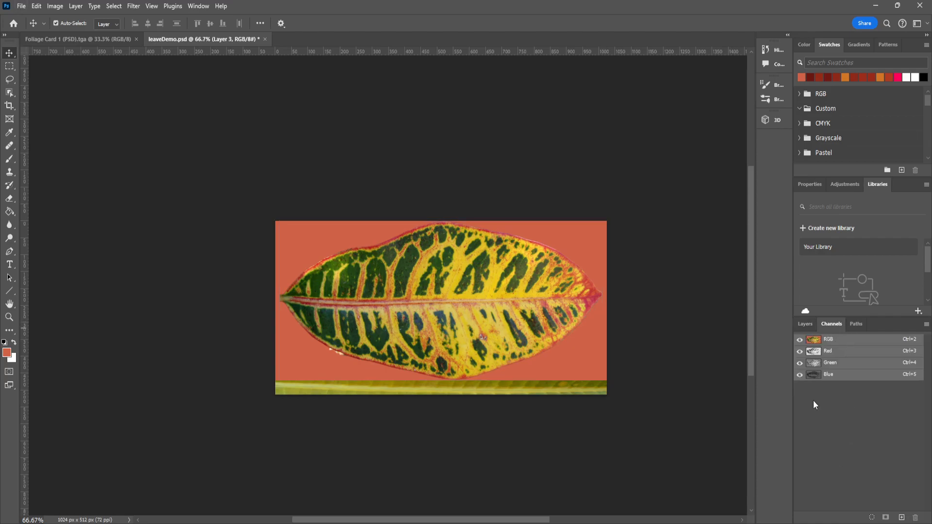
pyautogui.click(807, 324)
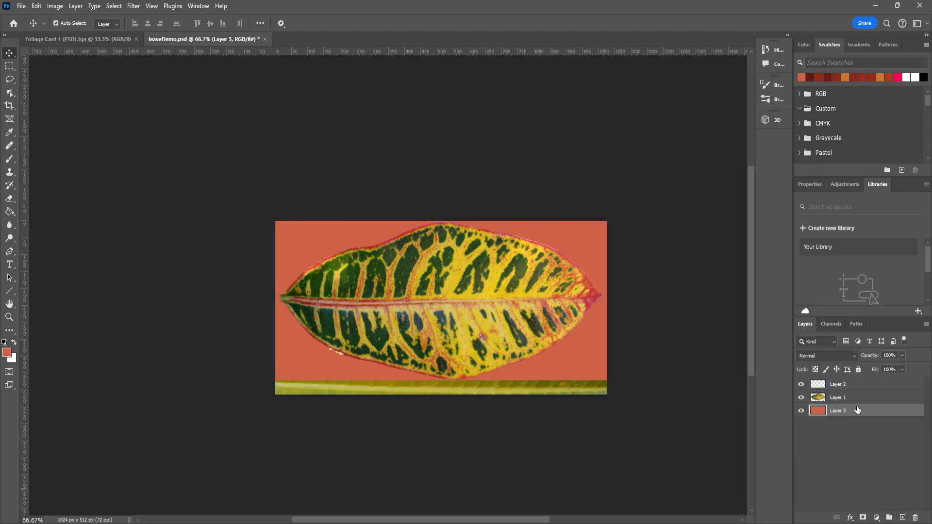
pyautogui.click(855, 384)
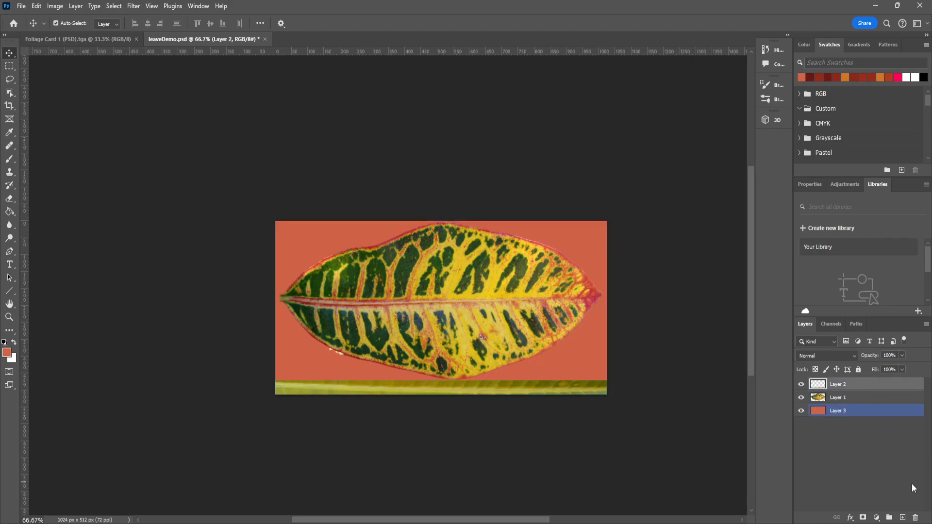
# - Add a new layer named alpha above Layer 2, leaving Layer 2 in place
pyautogui.click(916, 518)
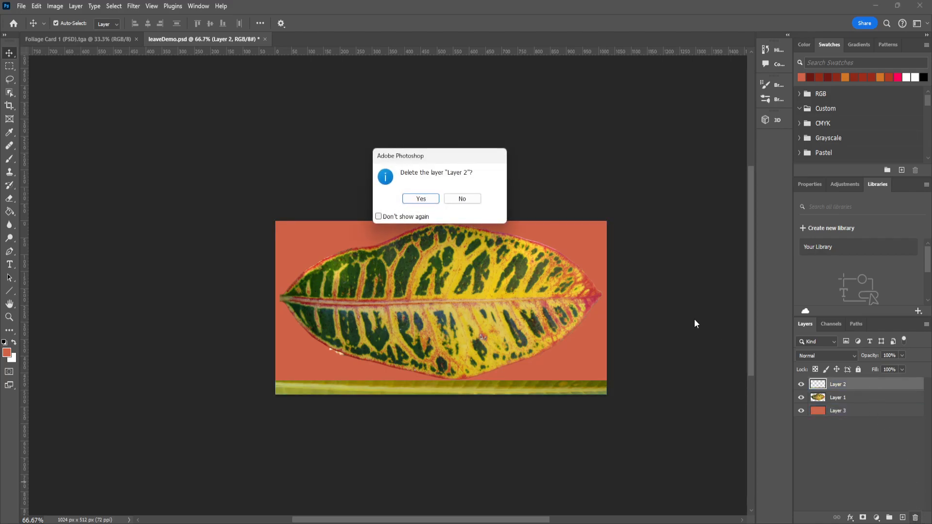
pyautogui.click(464, 199)
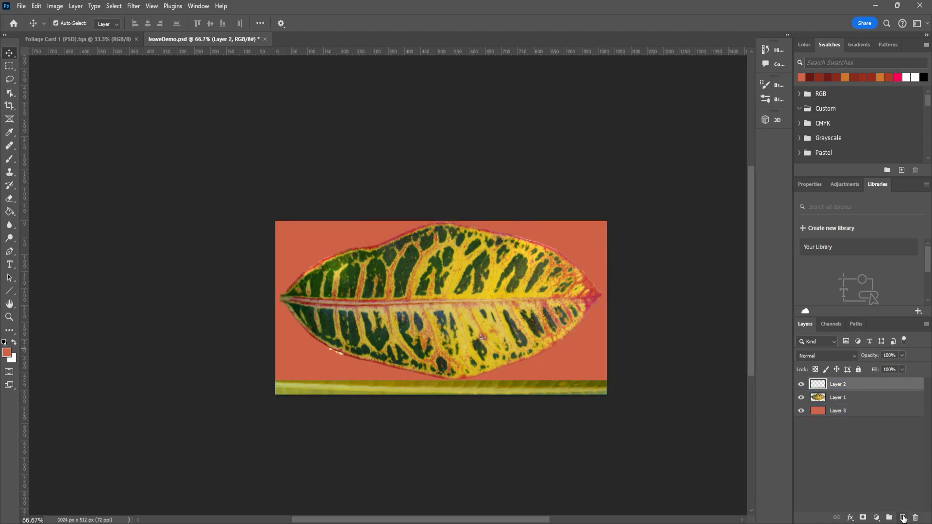
pyautogui.click(903, 518)
pyautogui.doubleClick(838, 385)
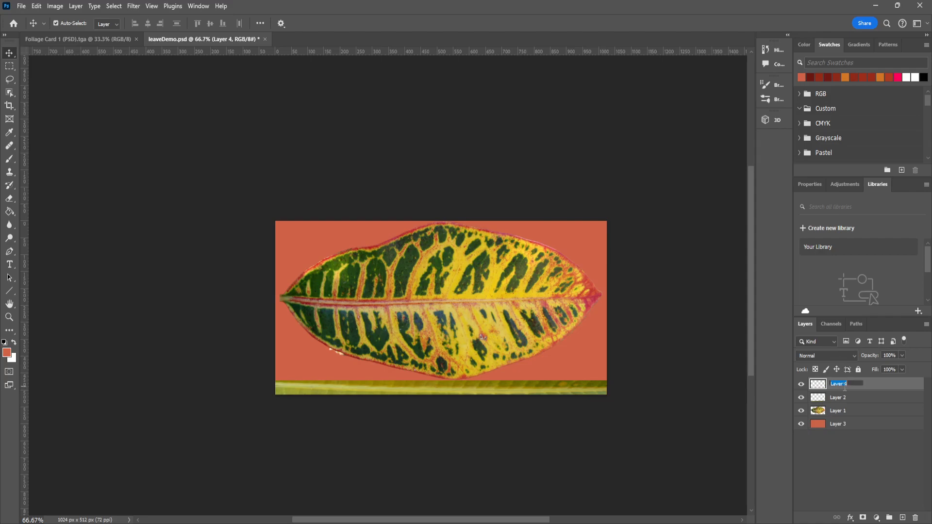
pyautogui.press('Return')
# - Set the foreground colour to pure white (ffffff) with black as the background colour
pyautogui.click(4, 343)
pyautogui.click(14, 343)
pyautogui.click(7, 352)
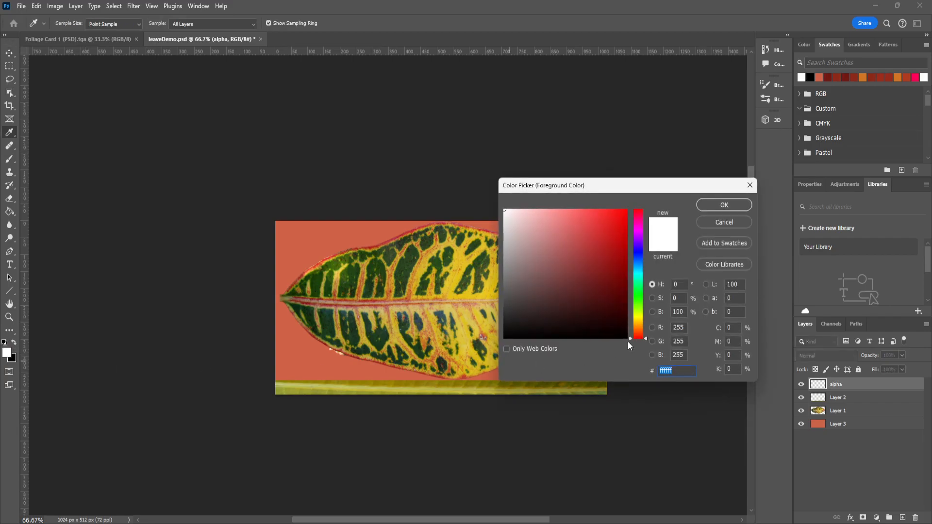
pyautogui.click(724, 205)
pyautogui.press('v')
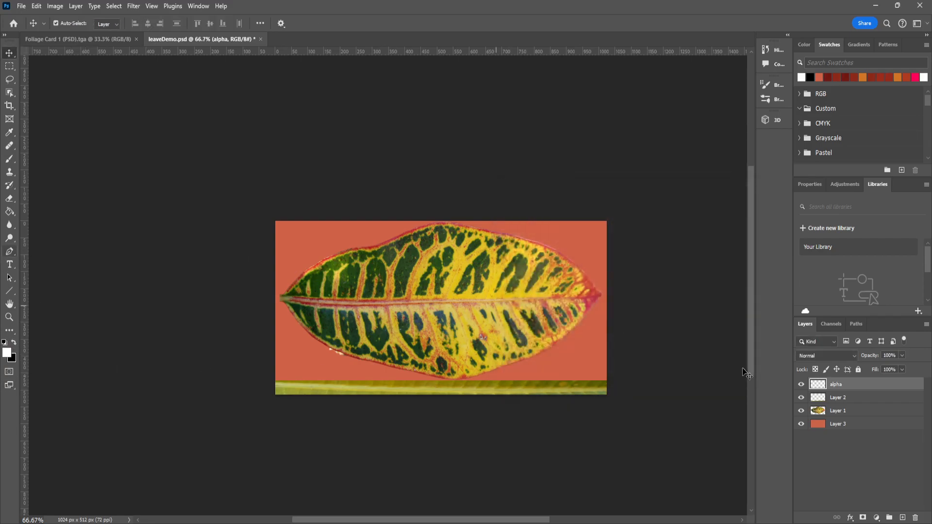
# - Fill the leaf outline of Layer 1 and the stem strip of Layer 2 with white on the alpha layer, and clear the selection
pyautogui.click(823, 413)
pyautogui.keyDown('ctrl'); pyautogui.click(821, 413); pyautogui.keyUp('ctrl')
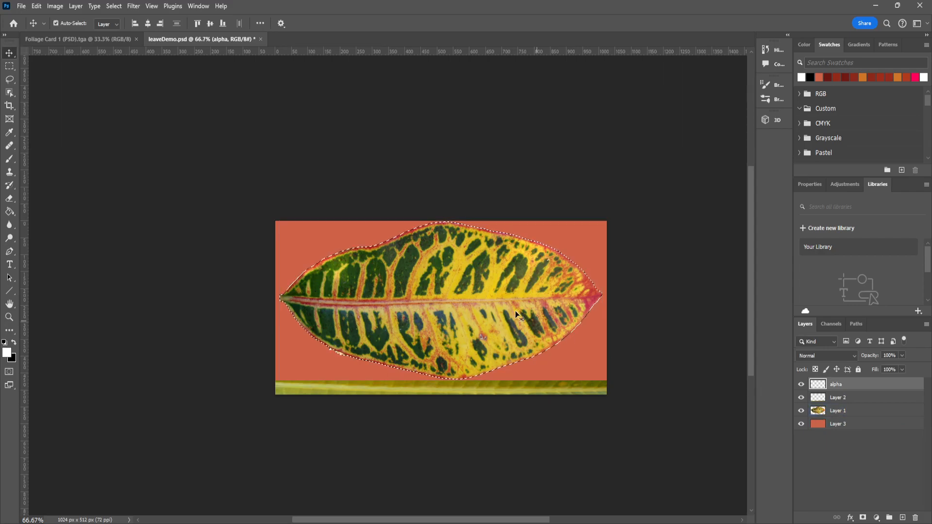
pyautogui.keyDown('ctrl'); pyautogui.click(820, 398); pyautogui.keyUp('ctrl')
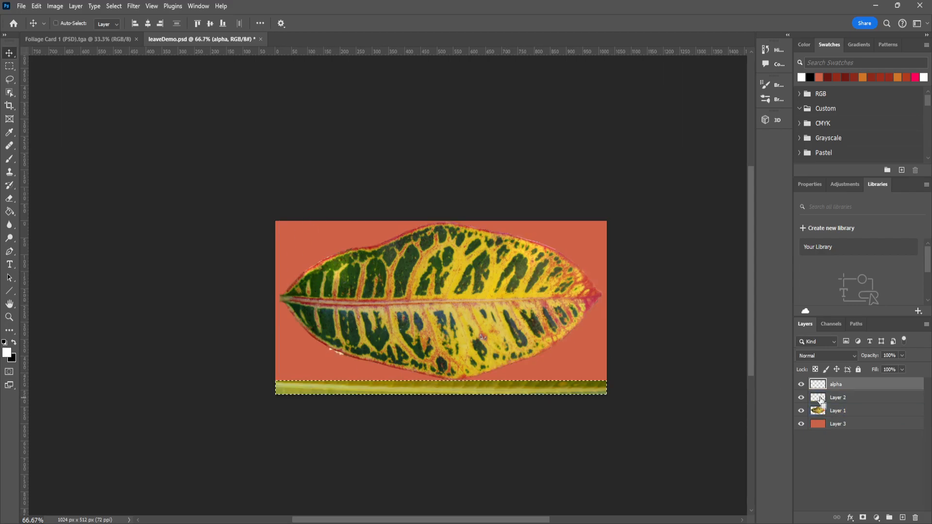
pyautogui.keyDown('ctrl'); pyautogui.click(821, 413); pyautogui.keyUp('ctrl')
pyautogui.click(10, 212)
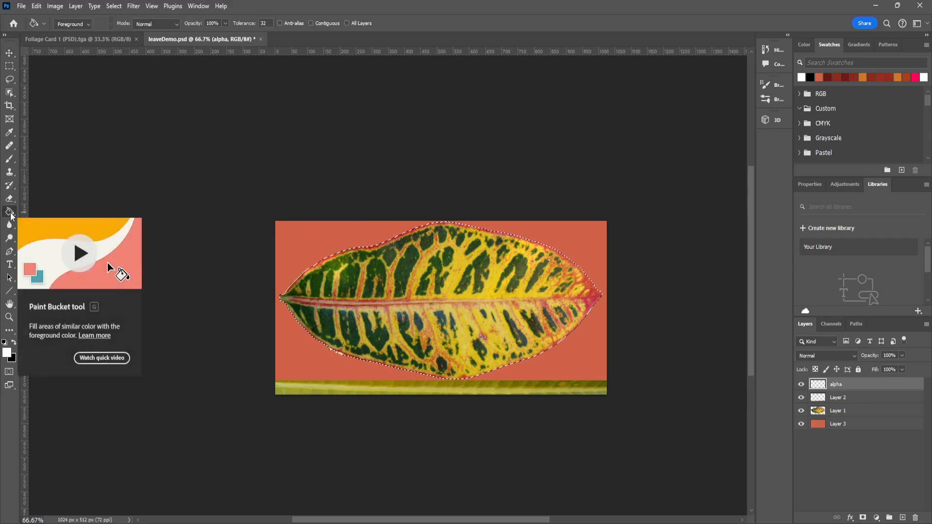
pyautogui.click(424, 294)
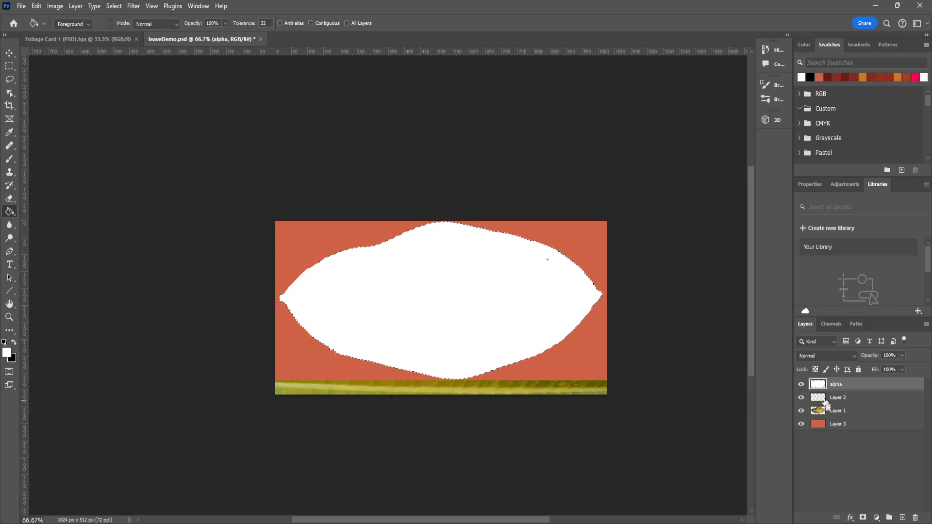
pyautogui.click(477, 386)
pyautogui.hotkey('ctrl', 'd')
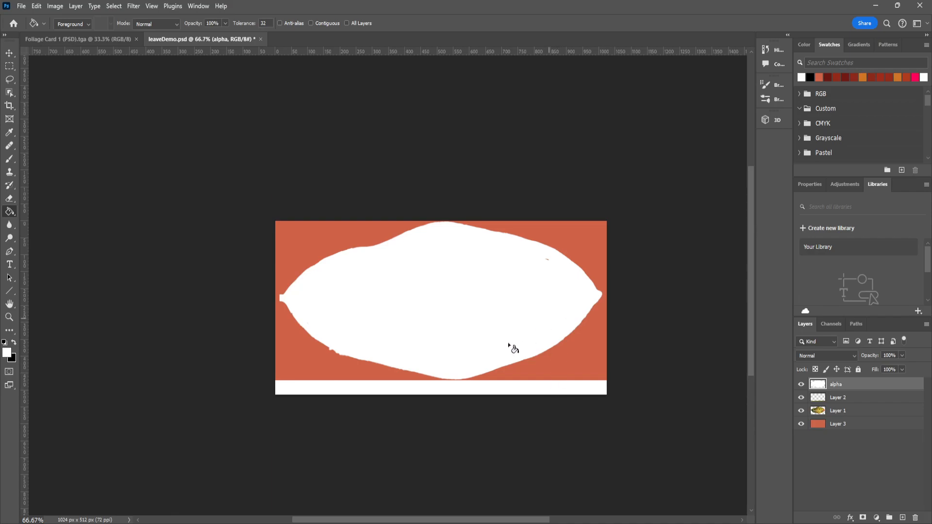
# - Add a new layer between Layer 2 and alpha, and fill it with black
pyautogui.click(869, 398)
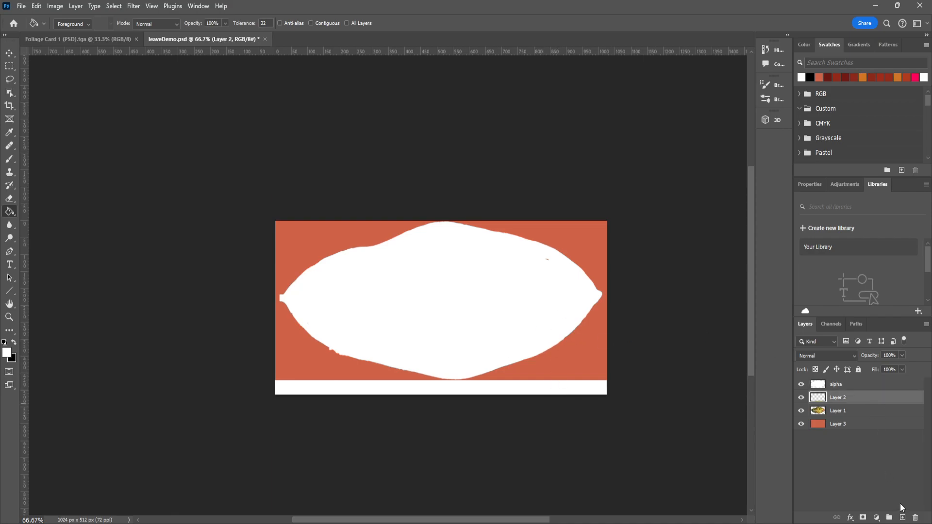
pyautogui.click(904, 518)
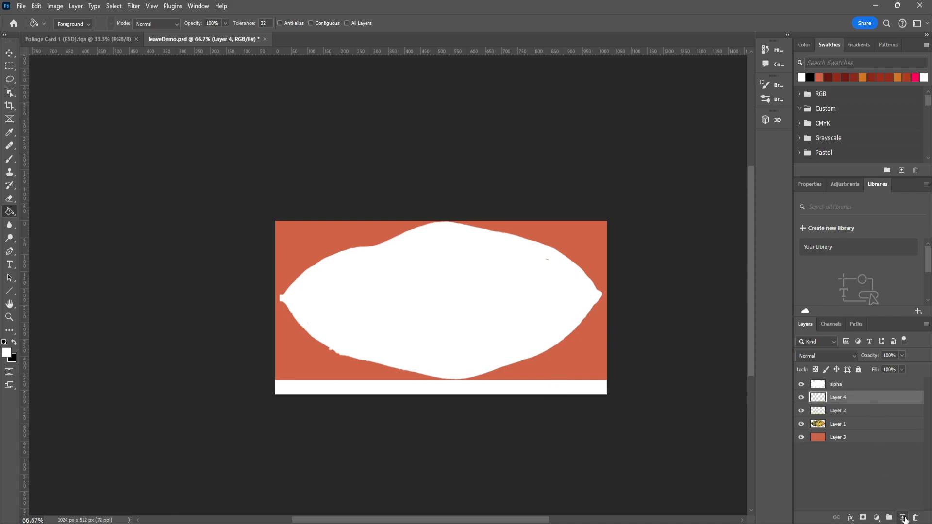
pyautogui.click(13, 343)
pyautogui.click(302, 253)
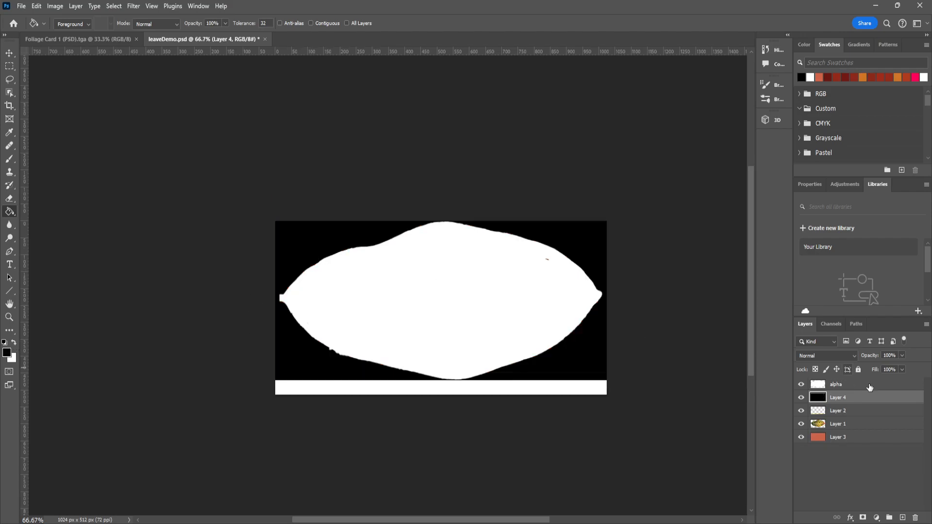
# - Merge the white alpha layer down into the black layer and rename the merged layer alpha
pyautogui.click(867, 385)
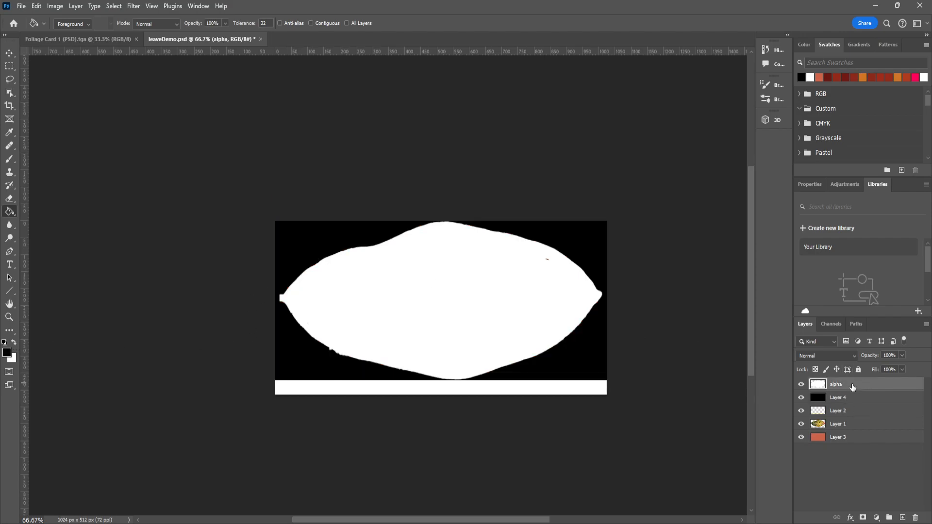
pyautogui.hotkey('ctrl', 'e')
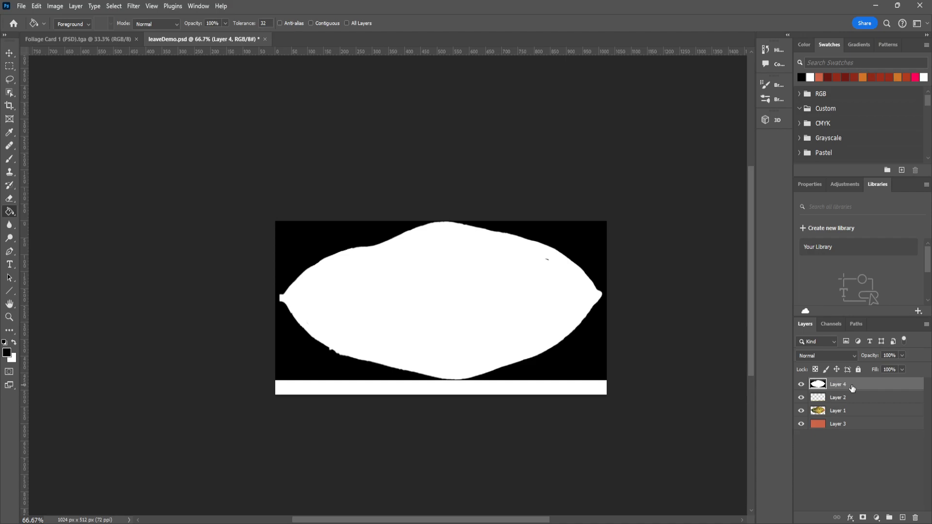
pyautogui.rightClick(852, 386)
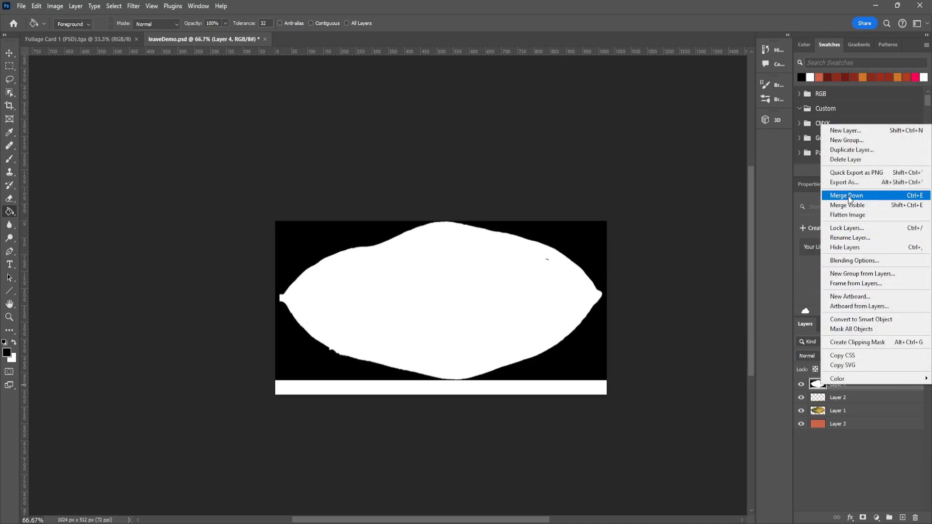
pyautogui.click(843, 494)
pyautogui.doubleClick(843, 388)
pyautogui.write('alpha')
pyautogui.press('Return')
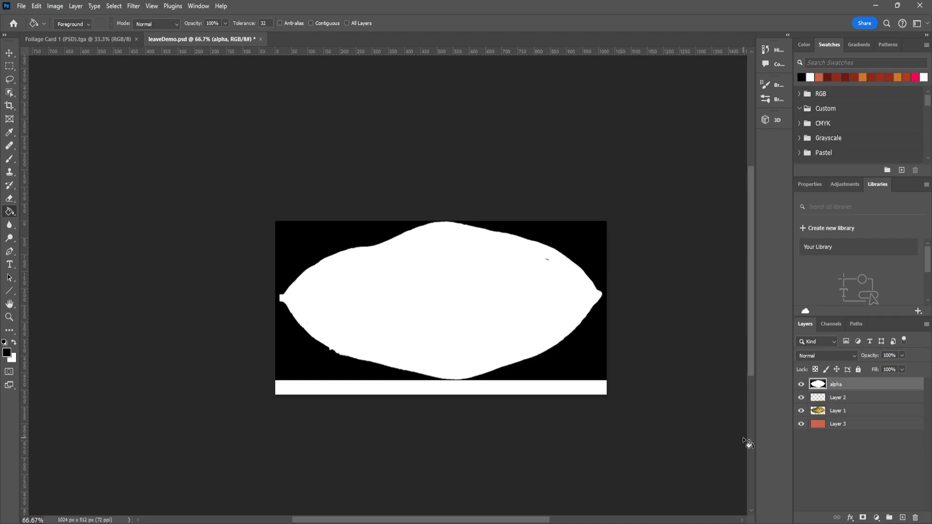
# - Copy the alpha layer's entire canvas, clear the selection, and hide the alpha layer
pyautogui.hotkey('ctrl', 'a')
pyautogui.click(114, 6)
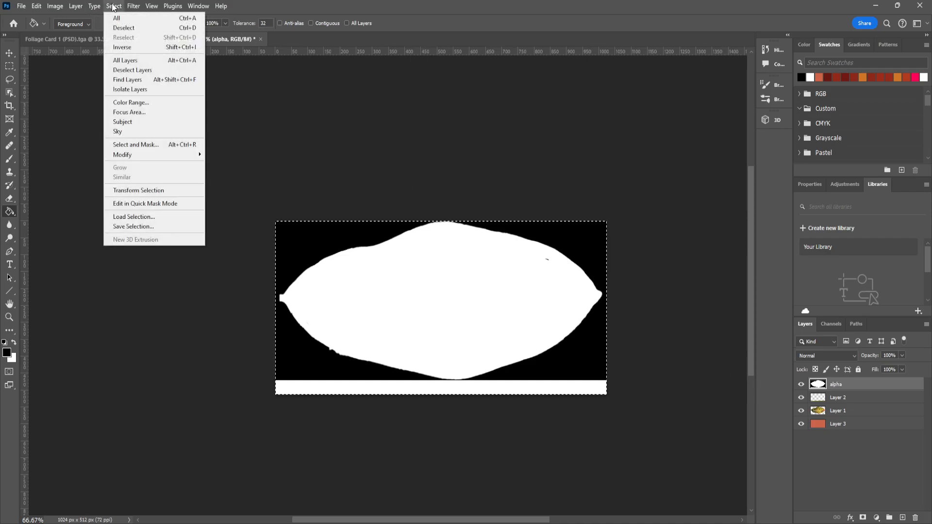
pyautogui.click(507, 3)
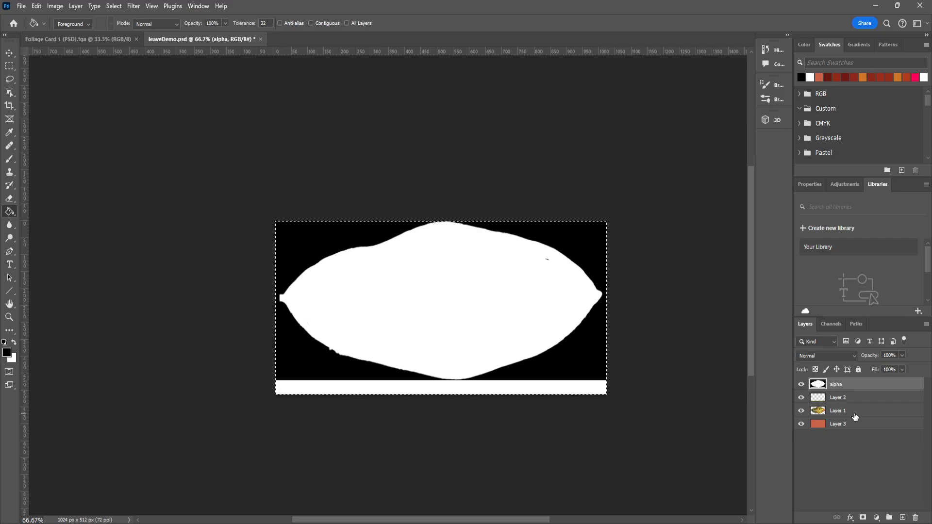
pyautogui.click(37, 6)
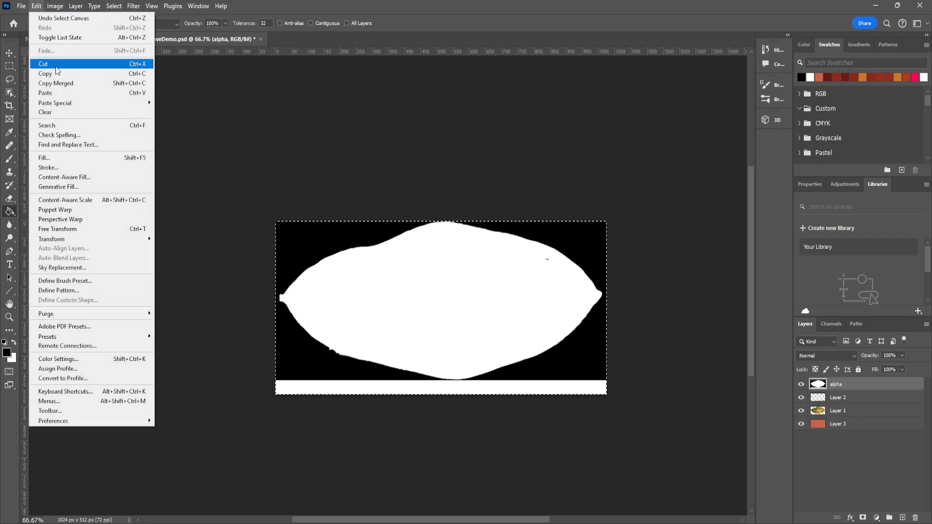
pyautogui.click(356, 144)
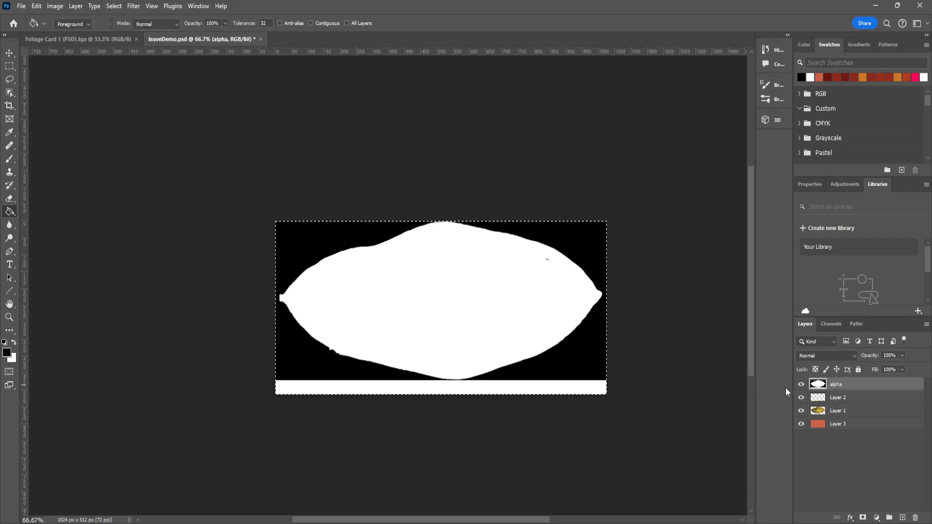
pyautogui.hotkey('ctrl', 'd')
pyautogui.click(803, 385)
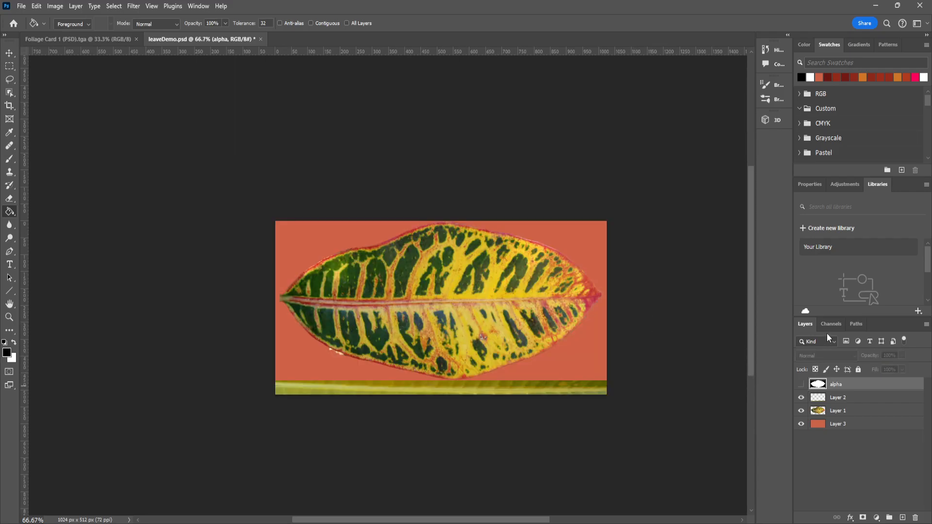
# - Paste the copied black-and-white mask into a new alpha channel, and return to the RGB composite and the layer list
pyautogui.click(832, 324)
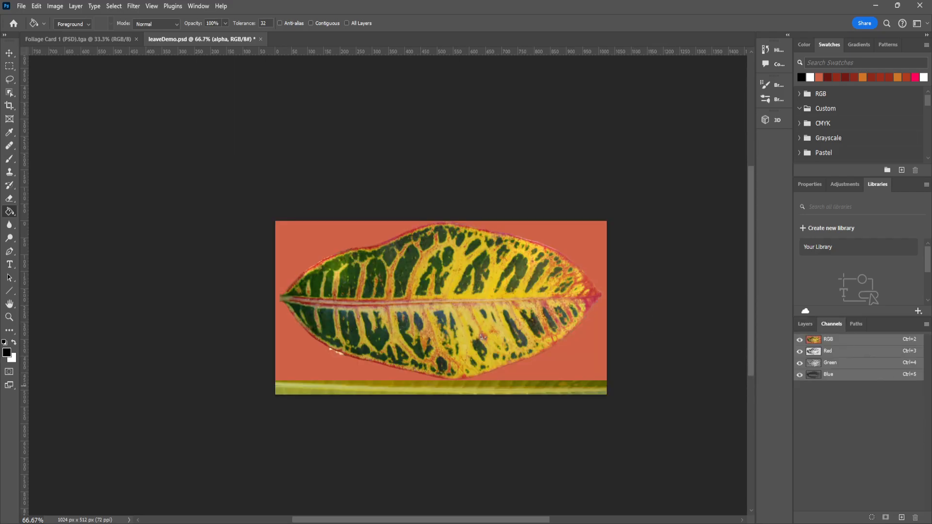
pyautogui.click(902, 519)
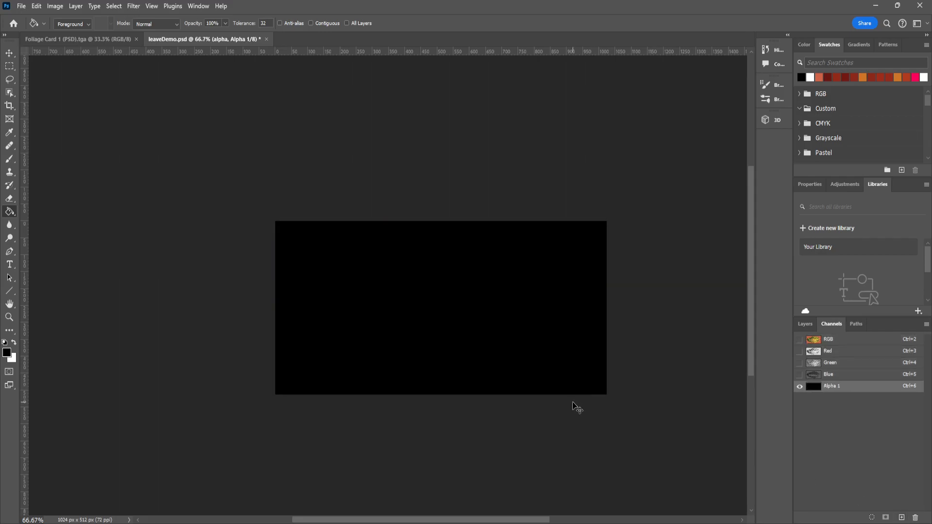
pyautogui.hotkey('ctrl', 'v')
pyautogui.hotkey('ctrl', 'd')
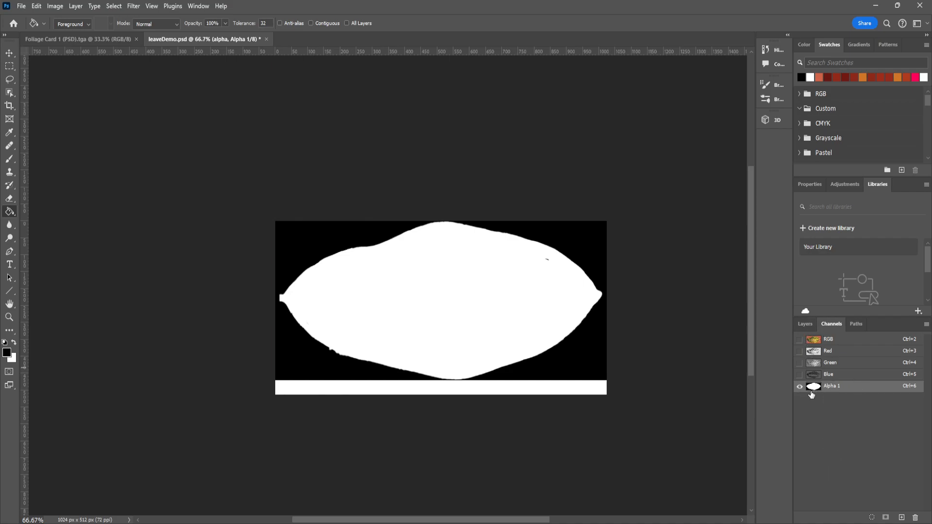
pyautogui.click(835, 340)
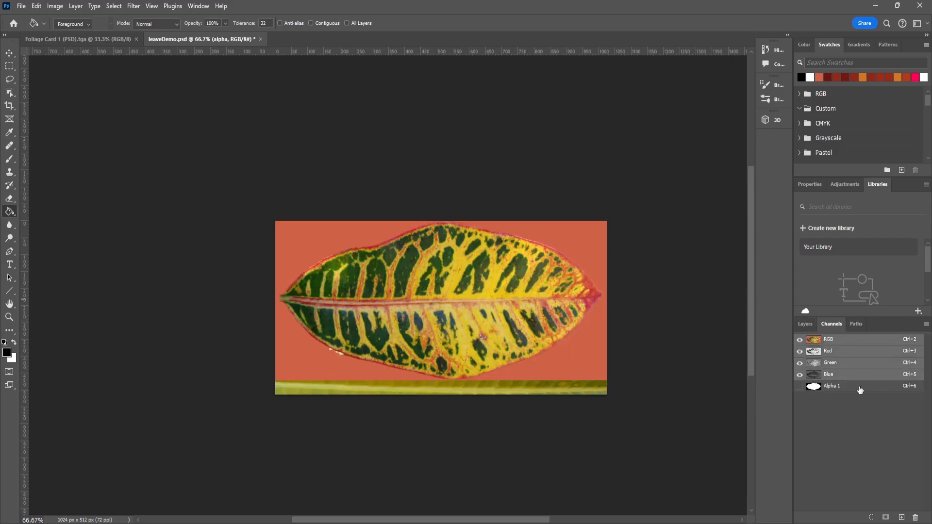
pyautogui.click(806, 324)
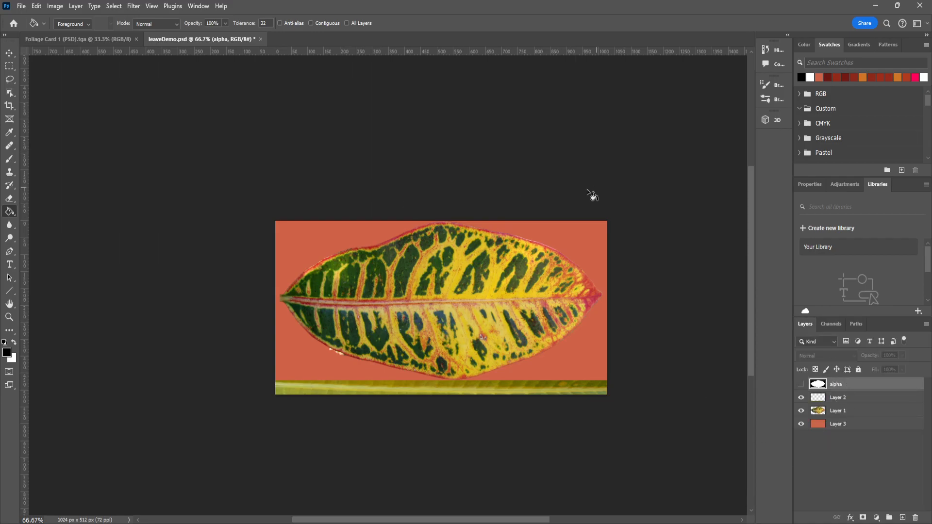
# - Save a Targa copy of the texture named tropipcalTE with alpha channels included, at 32 bits/pixel
pyautogui.click(27, 9)
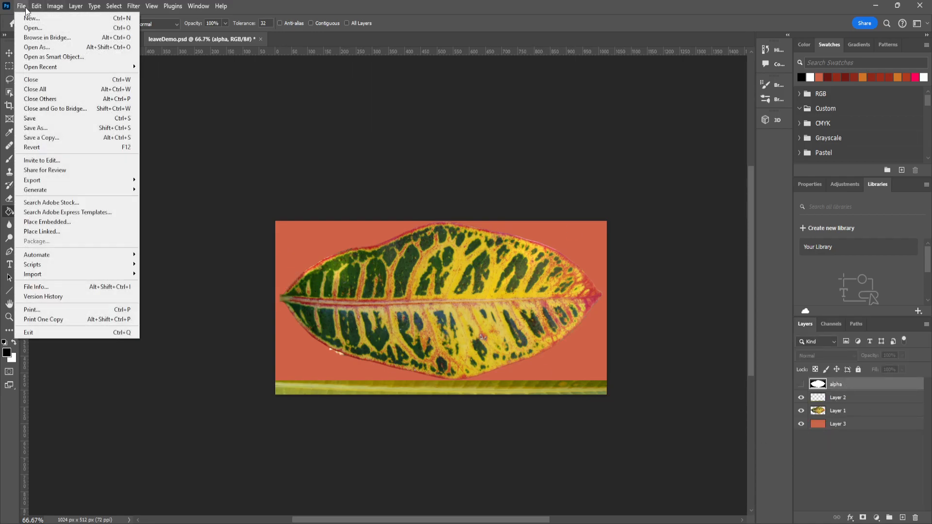
pyautogui.click(44, 140)
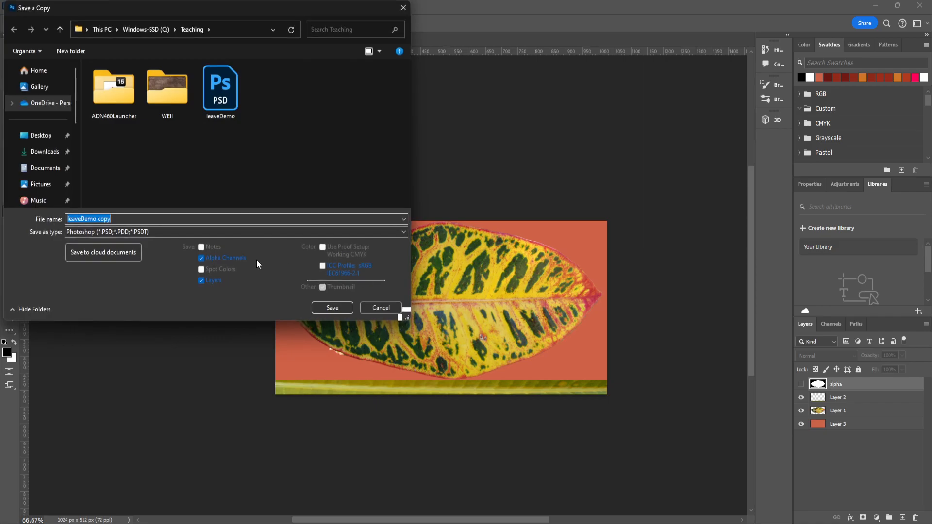
pyautogui.click(193, 233)
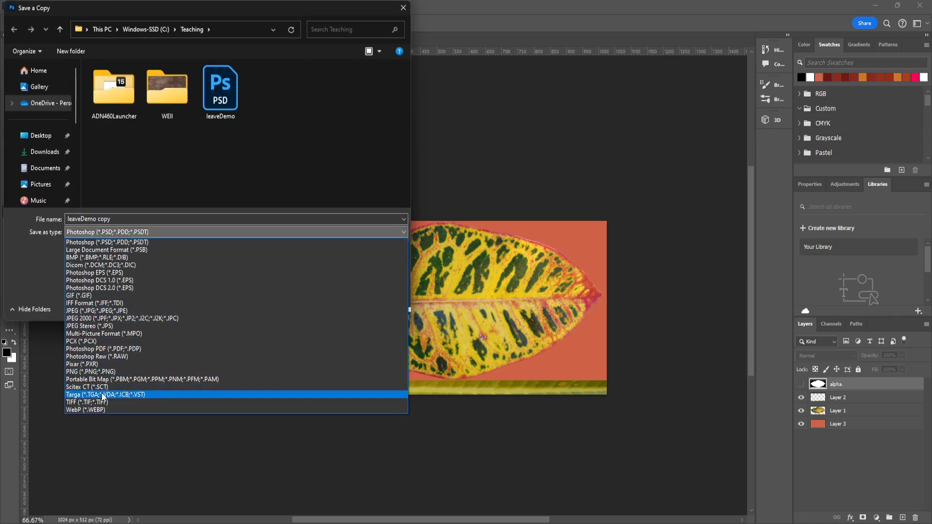
pyautogui.click(129, 396)
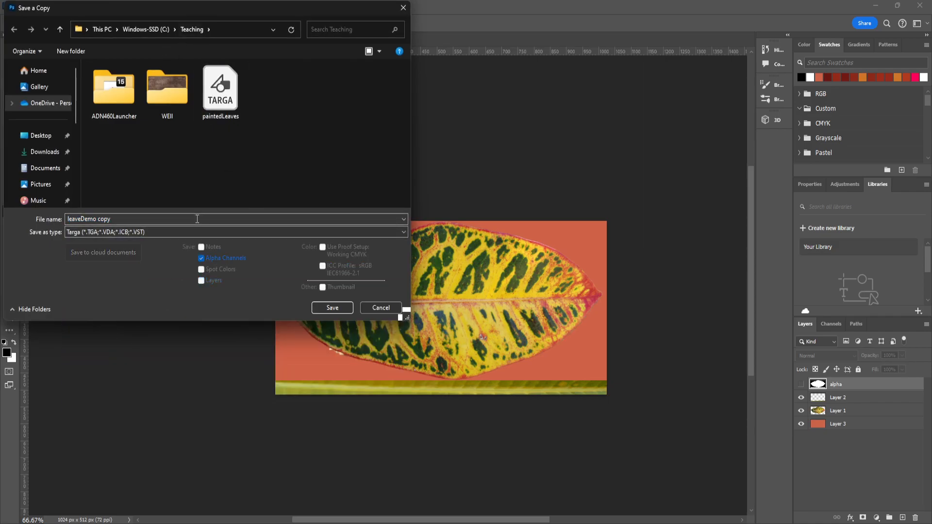
pyautogui.click(179, 220)
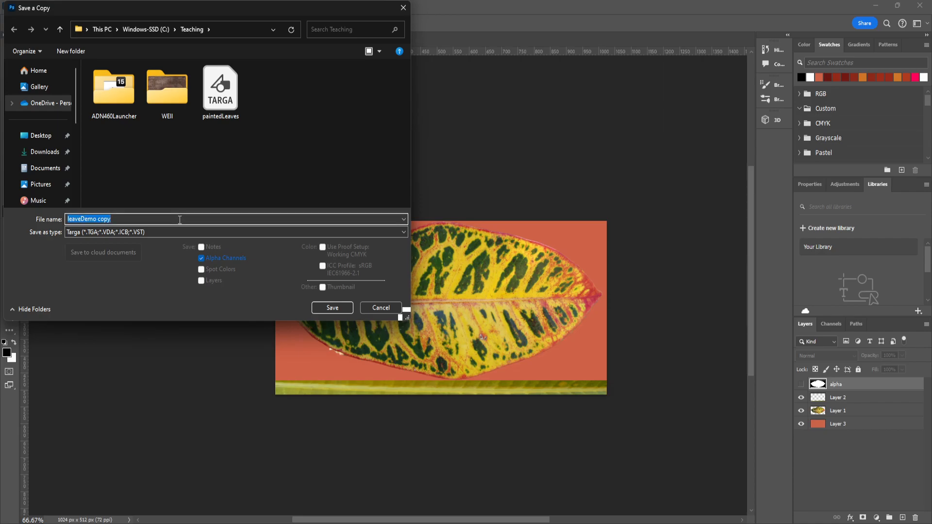
pyautogui.write('tropipcalTE')
pyautogui.click(319, 307)
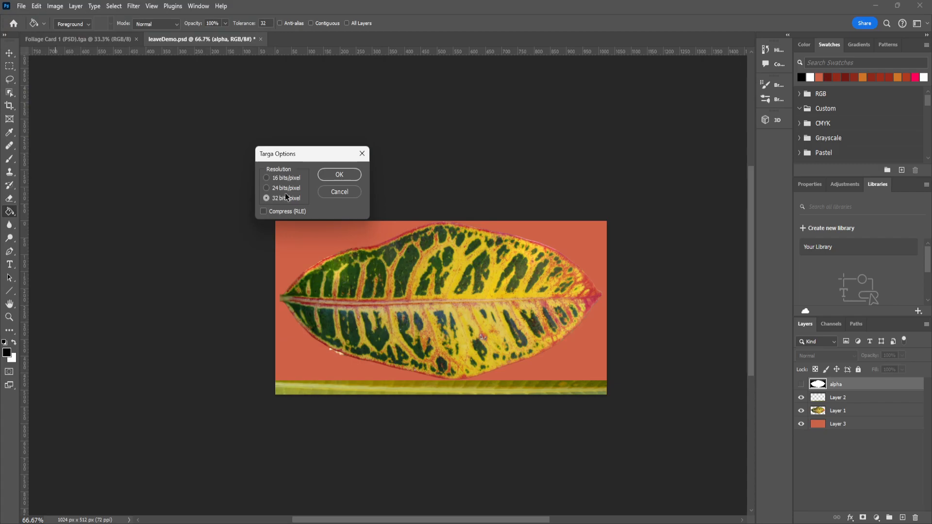
pyautogui.click(339, 174)
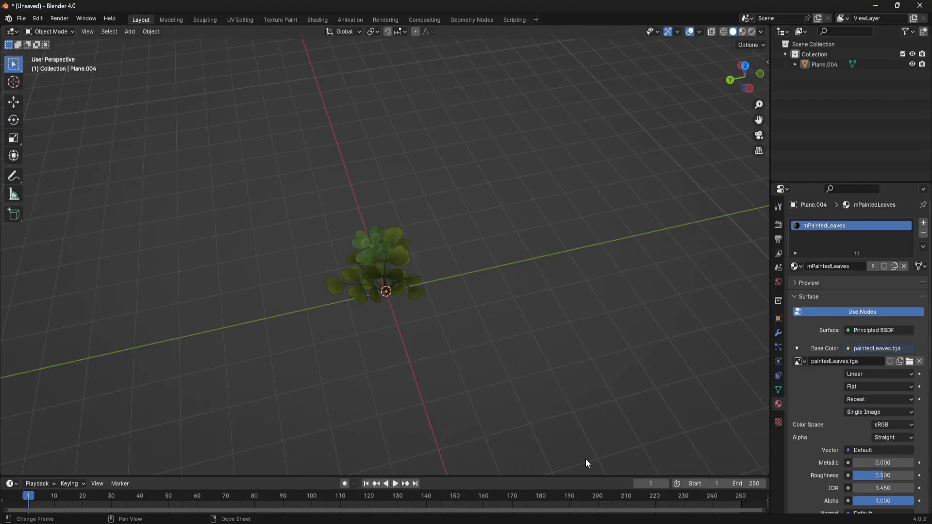
pyautogui.moveTo(587, 462); pyautogui.dragTo(481, 345, button='middle')
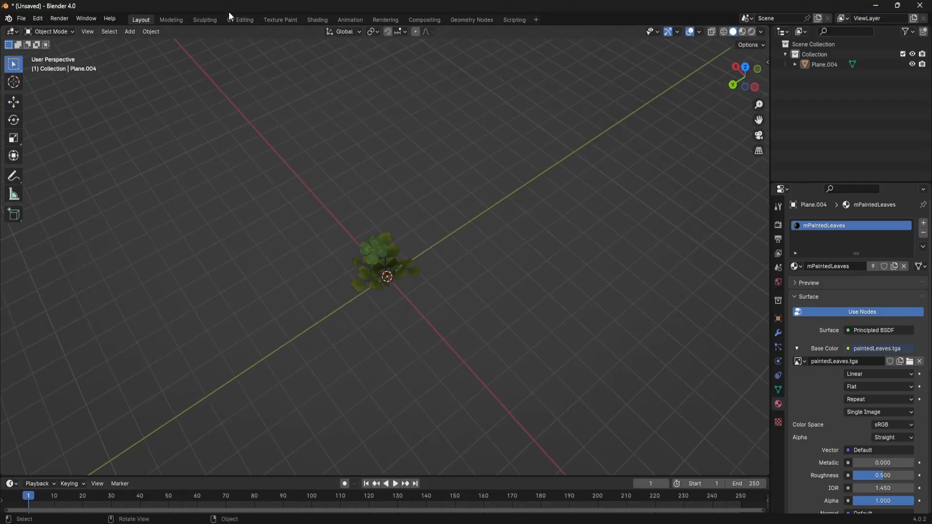
# - Switch to Blender, add a mesh plane, and move it about -3.8 m along the X axis, beside the existing plant
pyautogui.click(151, 31)
pyautogui.moveTo(131, 32)
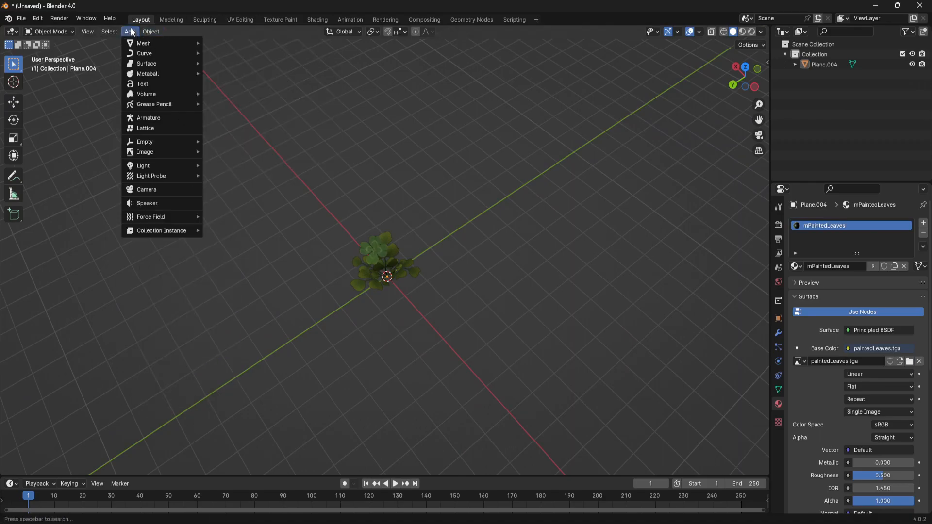
pyautogui.click(224, 43)
pyautogui.moveTo(427, 281); pyautogui.dragTo(461, 293, button='middle')
pyautogui.press('g')
pyautogui.press('x')
pyautogui.click(577, 333)
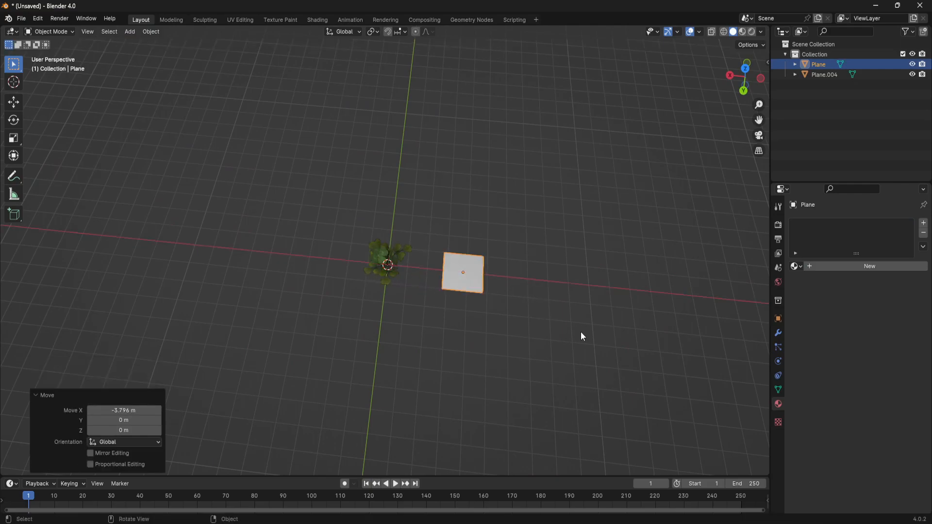
# - Create a new material on the plane and set its base color to an Image Texture
pyautogui.scroll(6, 607, 332)
pyautogui.moveTo(576, 302); pyautogui.dragTo(680, 299, button='middle')
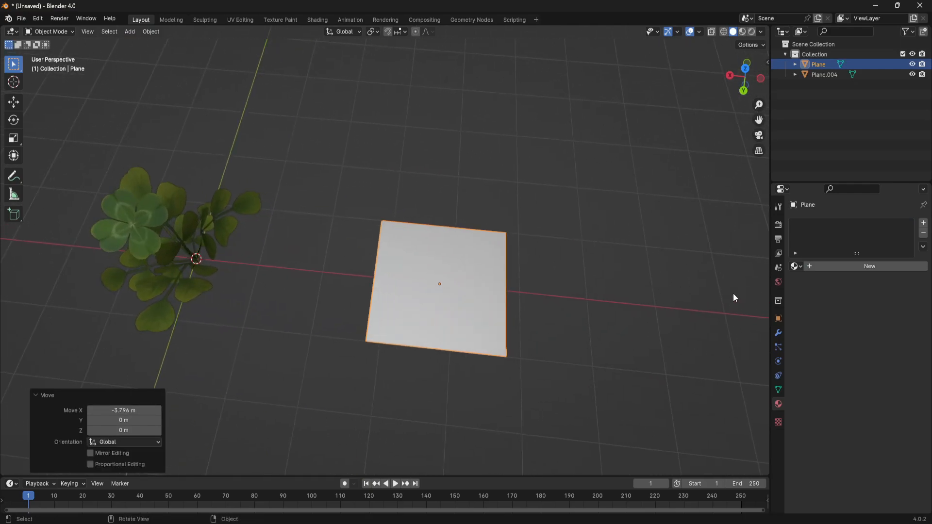
pyautogui.click(819, 268)
pyautogui.click(848, 348)
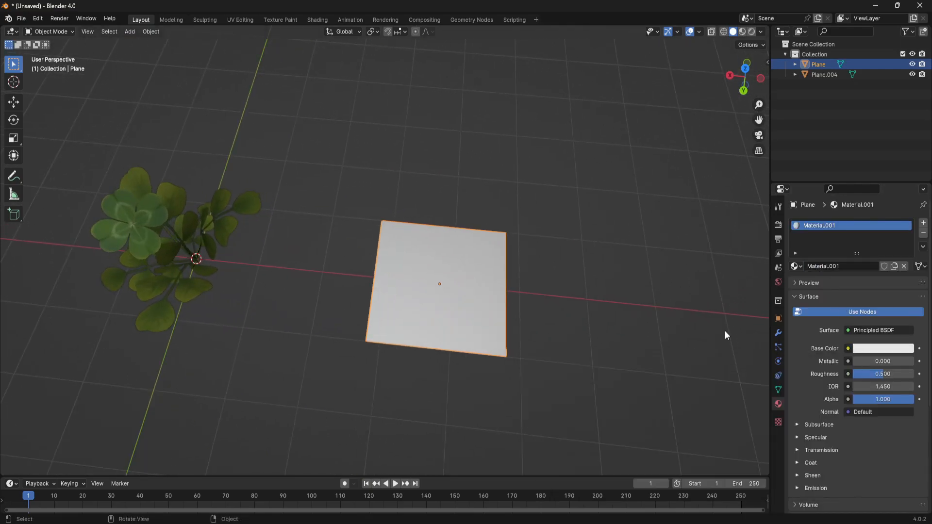
pyautogui.click(849, 349)
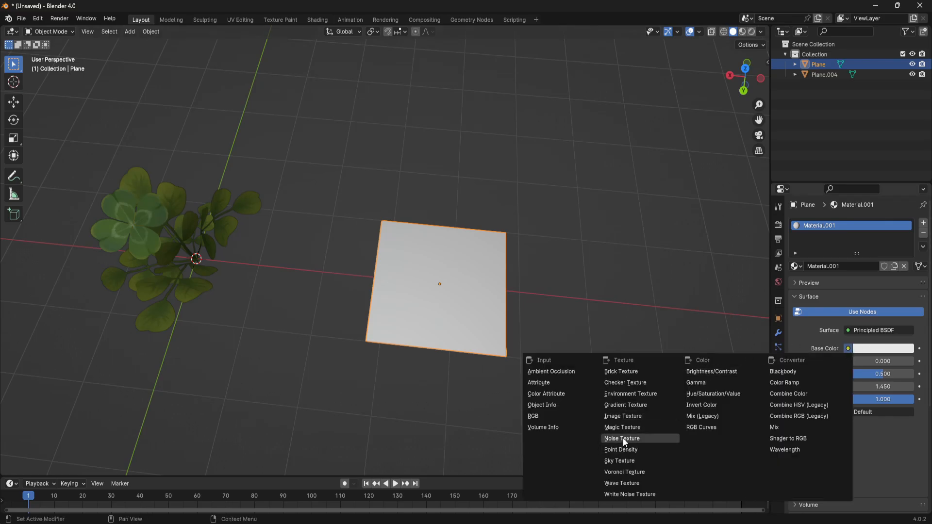
pyautogui.click(625, 417)
# - Load tropipcalTEST.tga from the Teaching folder as the plane's base color image
pyautogui.click(892, 361)
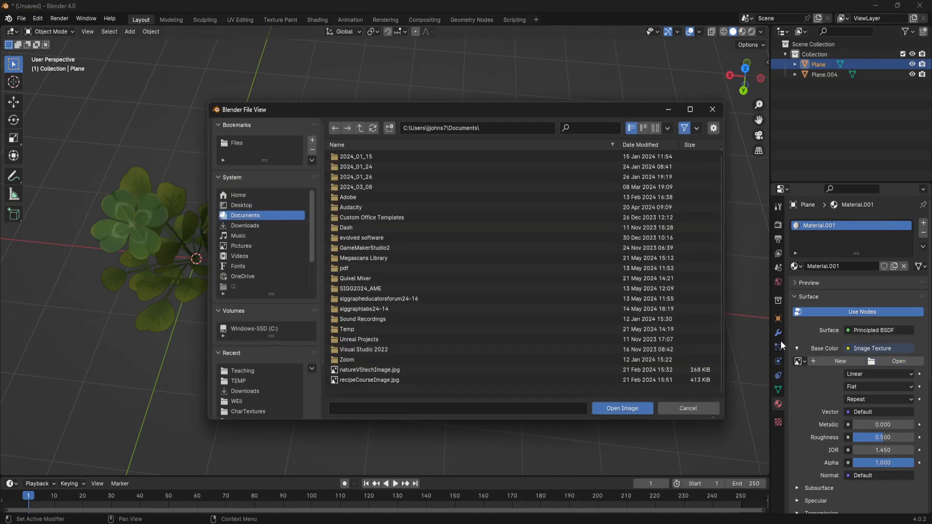
pyautogui.click(246, 196)
pyautogui.scroll(-4, 313, 286)
pyautogui.scroll(-2, 258, 316)
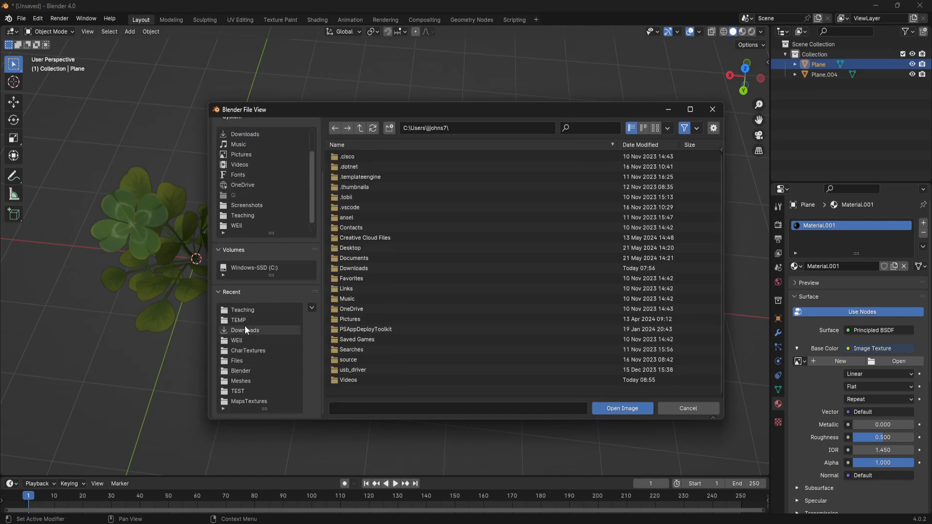
pyautogui.click(254, 311)
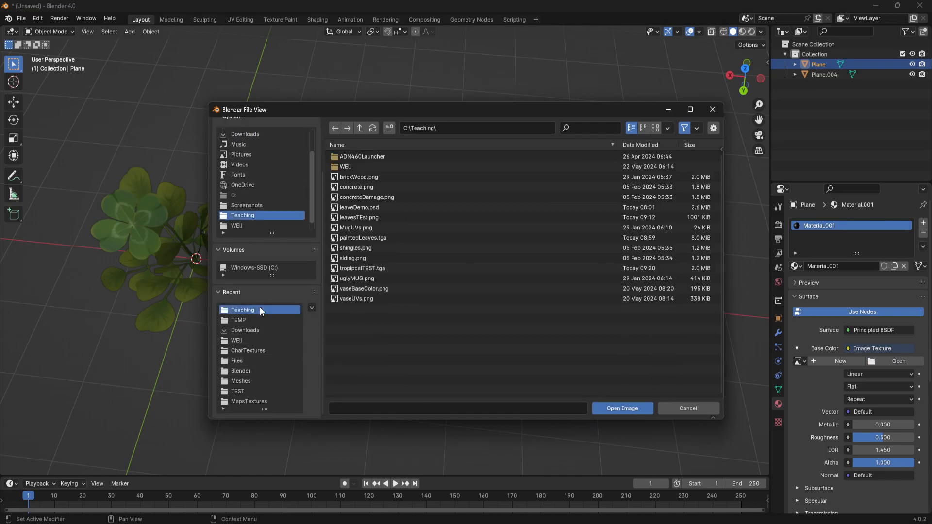
pyautogui.click(375, 268)
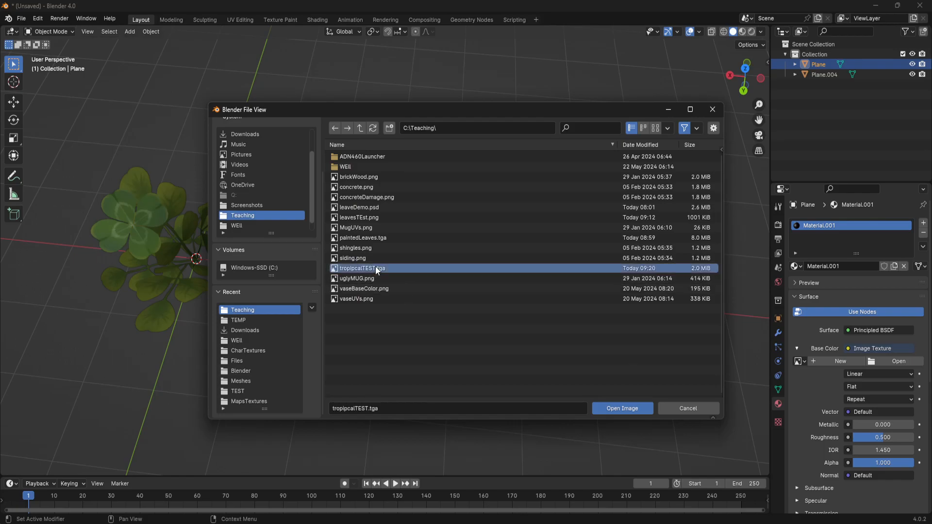
pyautogui.click(613, 409)
# - Scale the tropical leaf plane by 2 along the X axis and deselect it
pyautogui.moveTo(572, 321); pyautogui.dragTo(383, 331, button='middle')
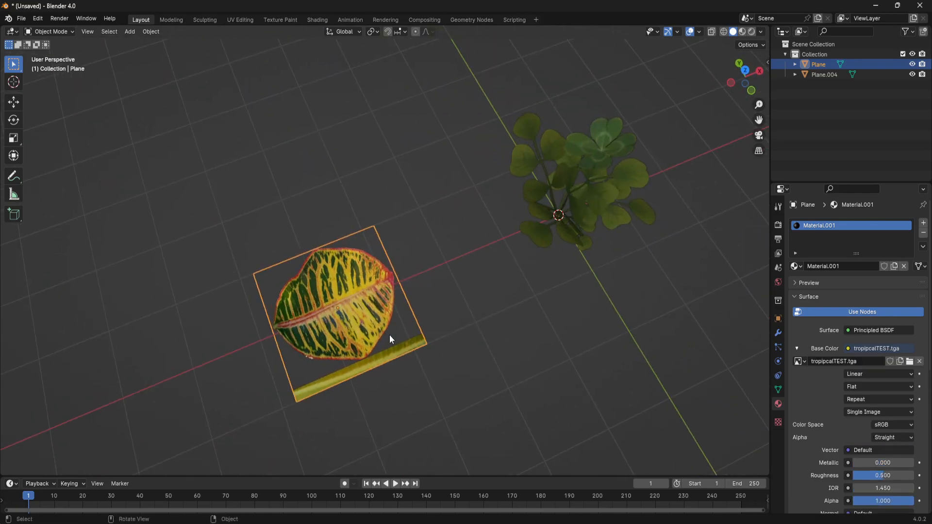
pyautogui.press('s')
pyautogui.press('x')
pyautogui.click(233, 377)
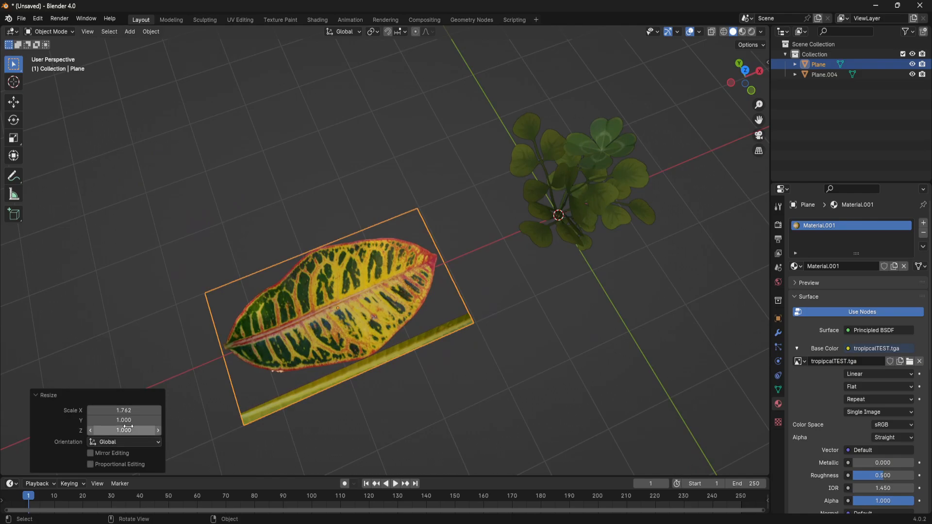
pyautogui.click(123, 410)
pyautogui.write('2')
pyautogui.press('Return')
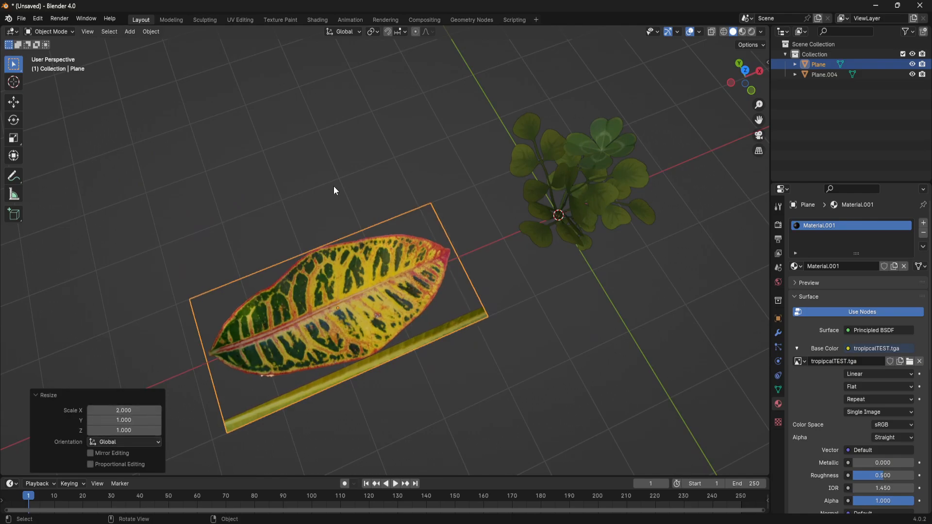
pyautogui.click(266, 148)
pyautogui.moveTo(296, 247); pyautogui.dragTo(373, 275, button='middle')
pyautogui.scroll(-4, 474, 266)
pyautogui.click(318, 267)
pyautogui.moveTo(550, 276); pyautogui.dragTo(443, 317, button='middle')
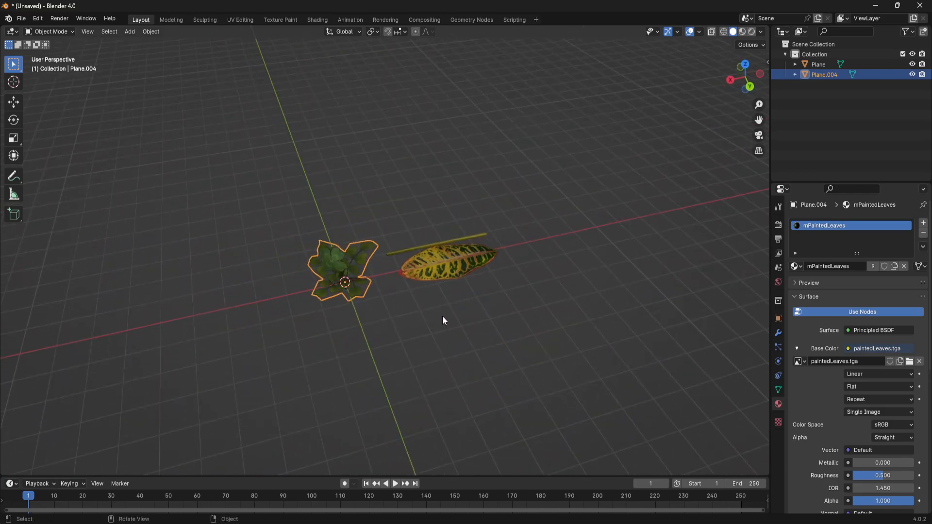
pyautogui.click(578, 296)
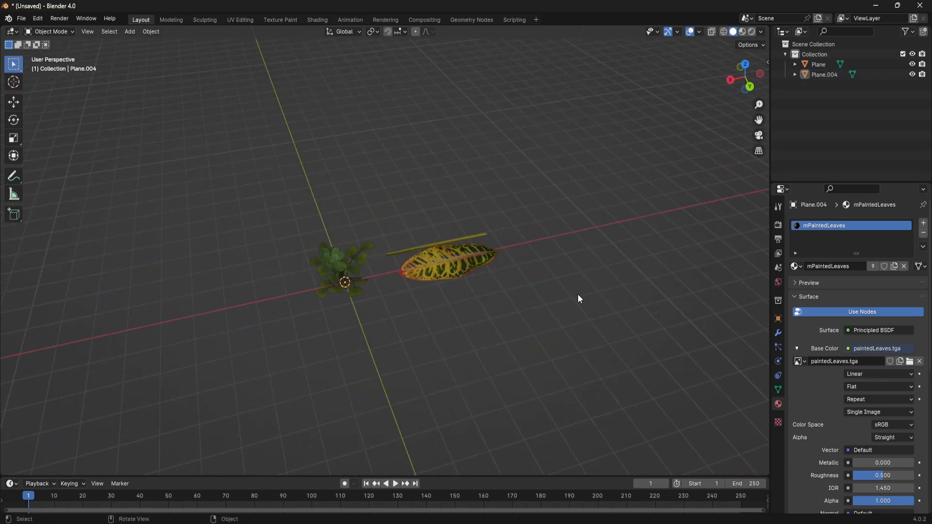